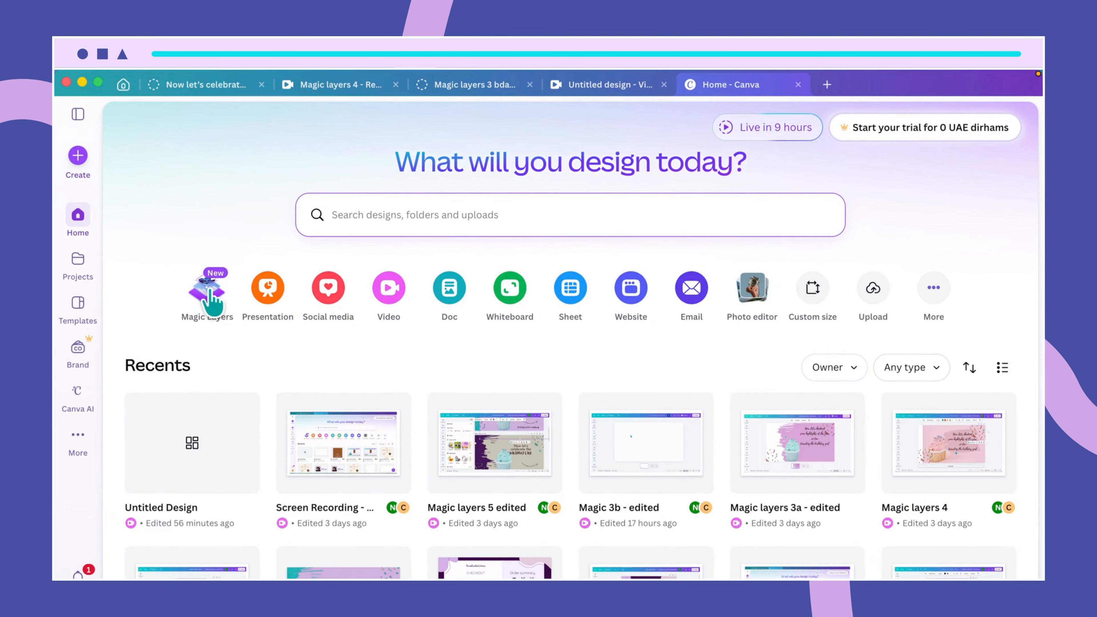
Start Magic Layers and upload Birthday wishes.png from the Downloads folder
{"action": "left_click", "coordinate": [210, 291]}
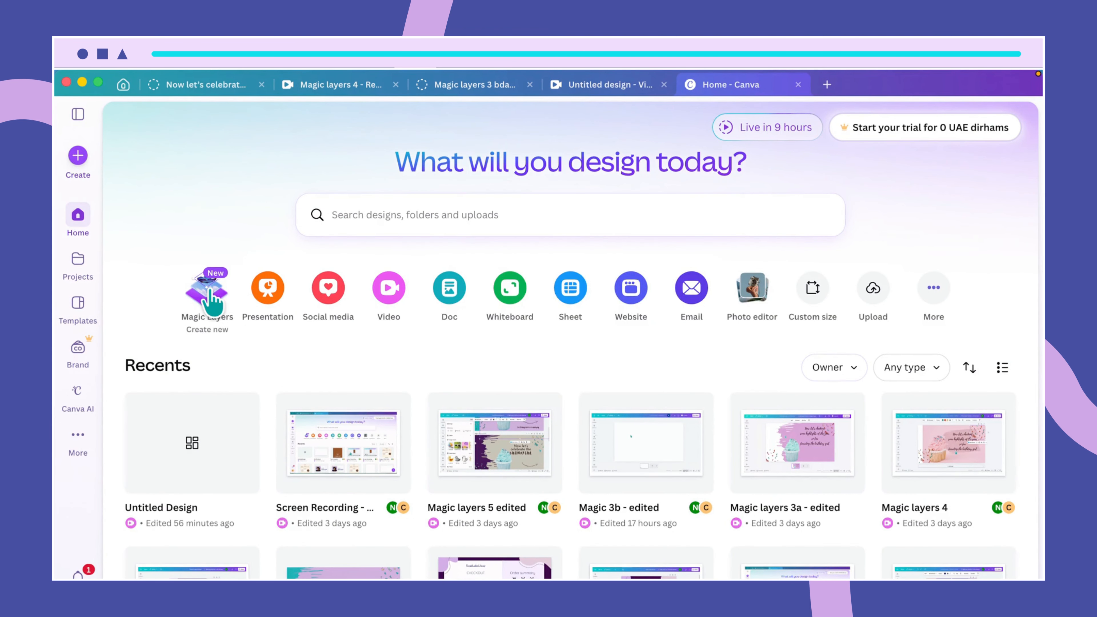
{"action": "left_click", "coordinate": [209, 289]}
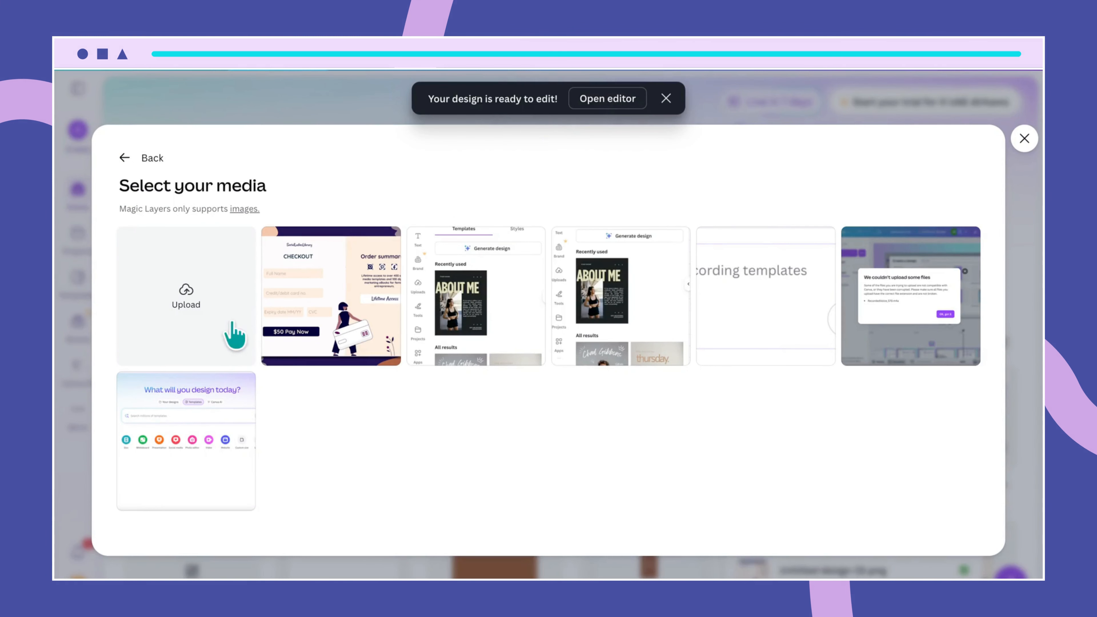
{"action": "left_click", "coordinate": [186, 296]}
{"action": "scroll", "coordinate": [502, 371], "scroll_direction": "down", "scroll_amount": 2}
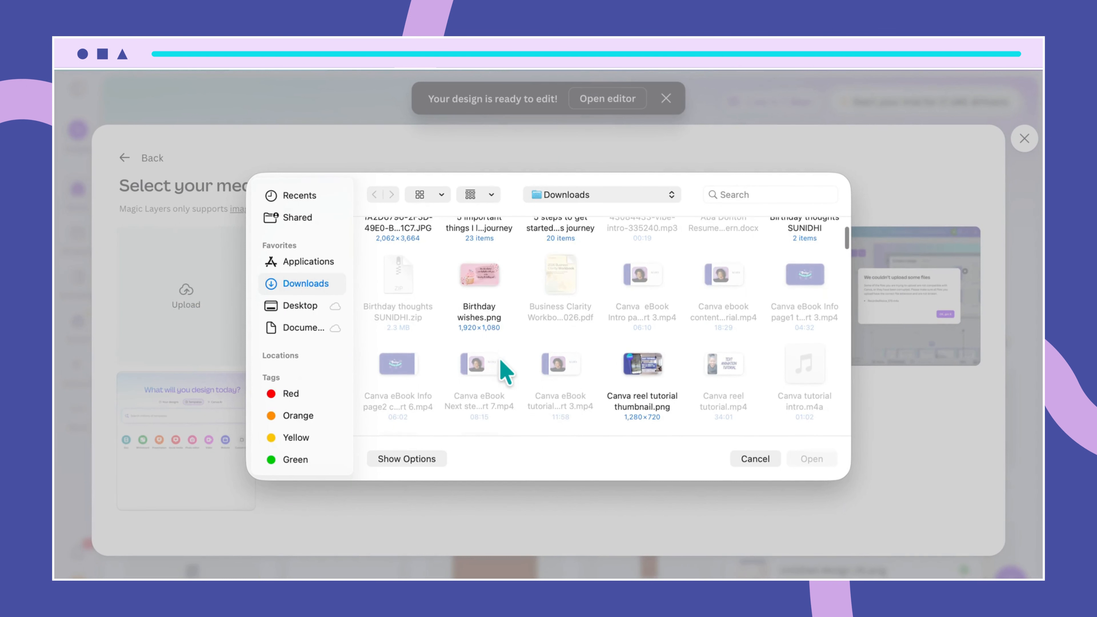
{"action": "left_click", "coordinate": [492, 287]}
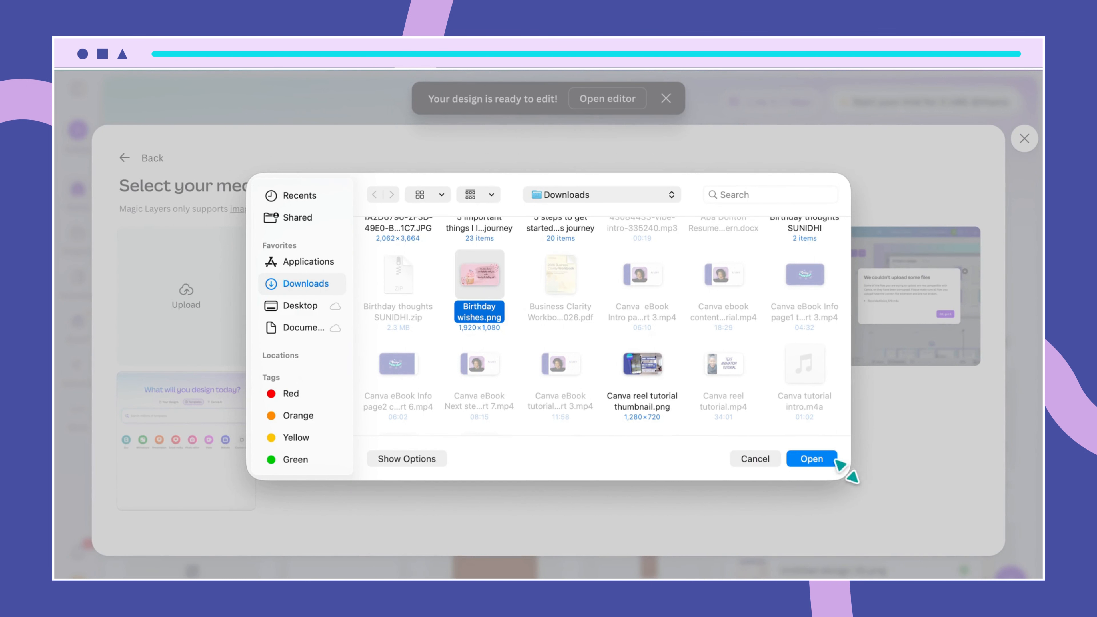
{"action": "left_click", "coordinate": [834, 461]}
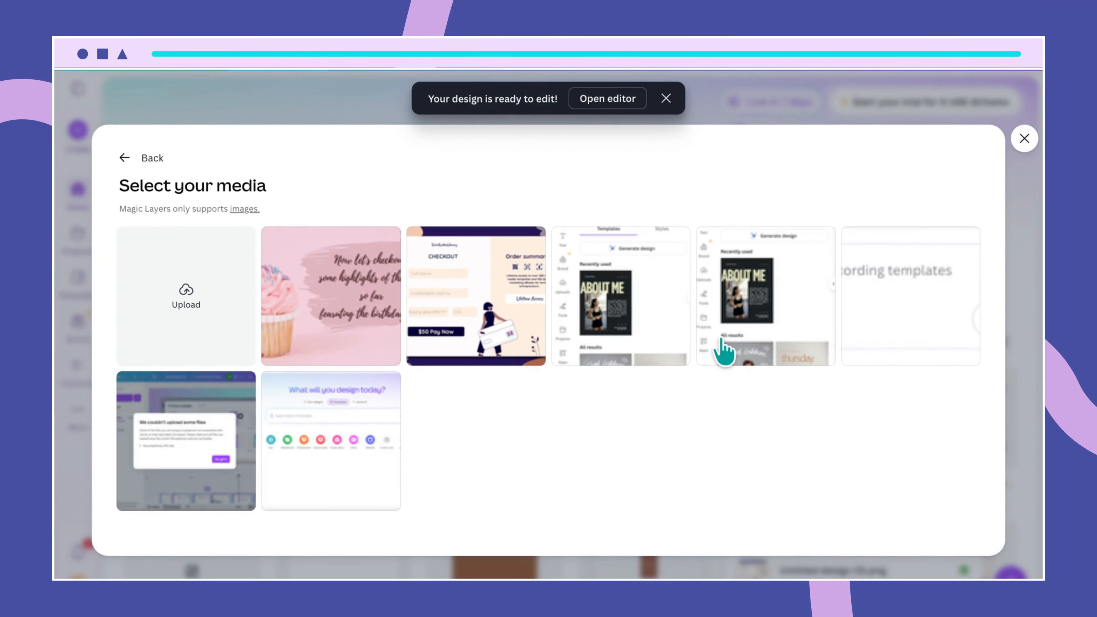
Run Magic Layers on the uploaded birthday cupcake image and open the layered design in the editor
{"action": "left_click", "coordinate": [374, 297]}
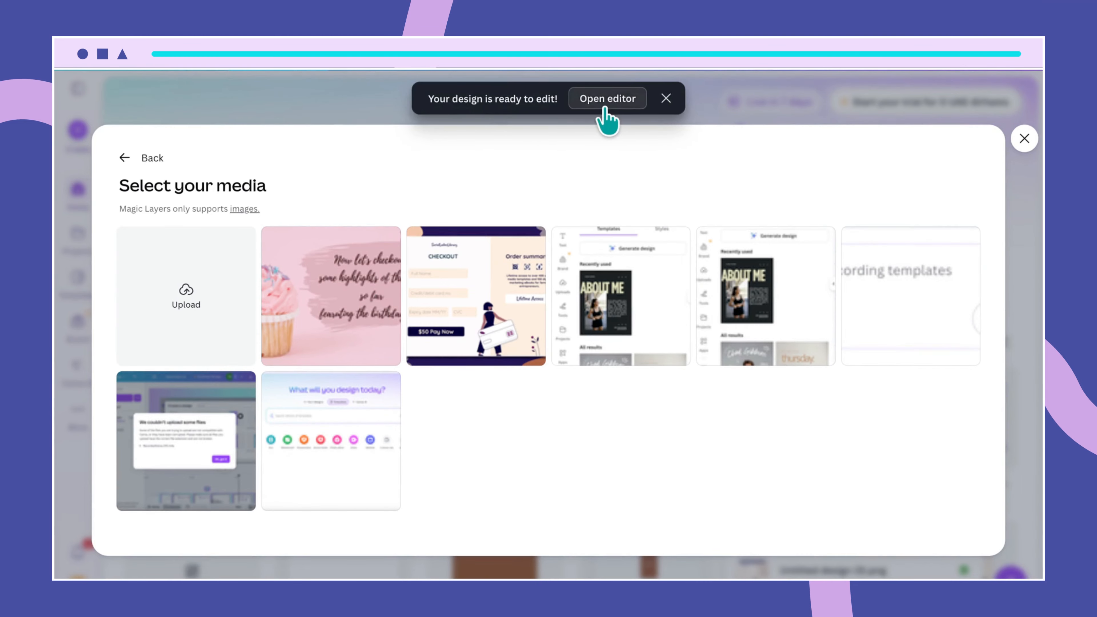
{"action": "left_click", "coordinate": [604, 106]}
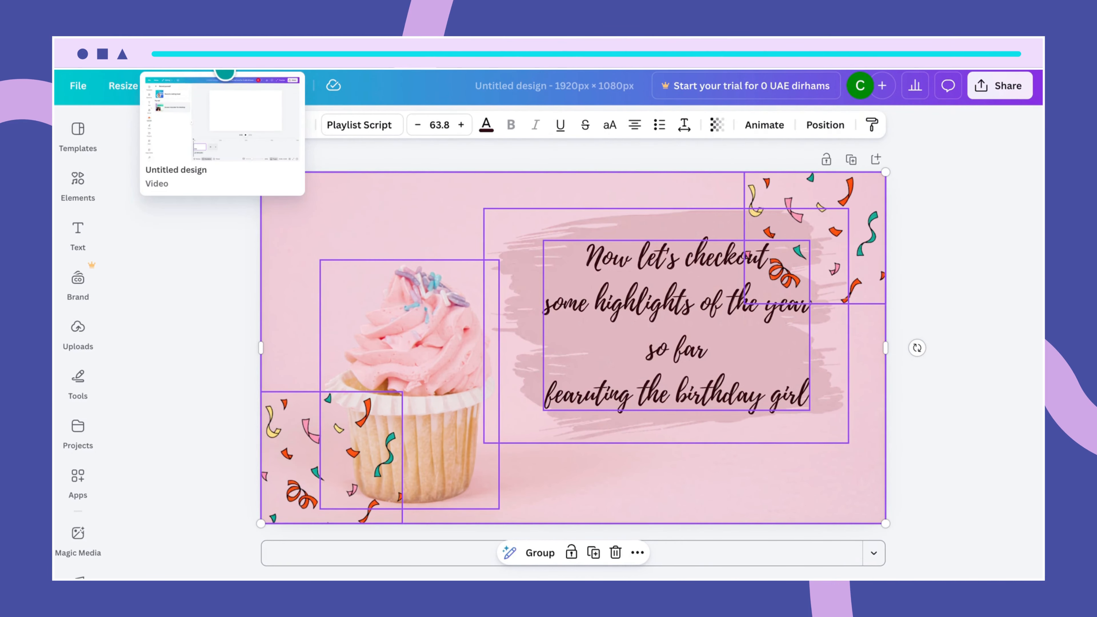
Leave the layered design, close the media selection and create a new blank Presentation design
{"action": "left_click", "coordinate": [228, 72]}
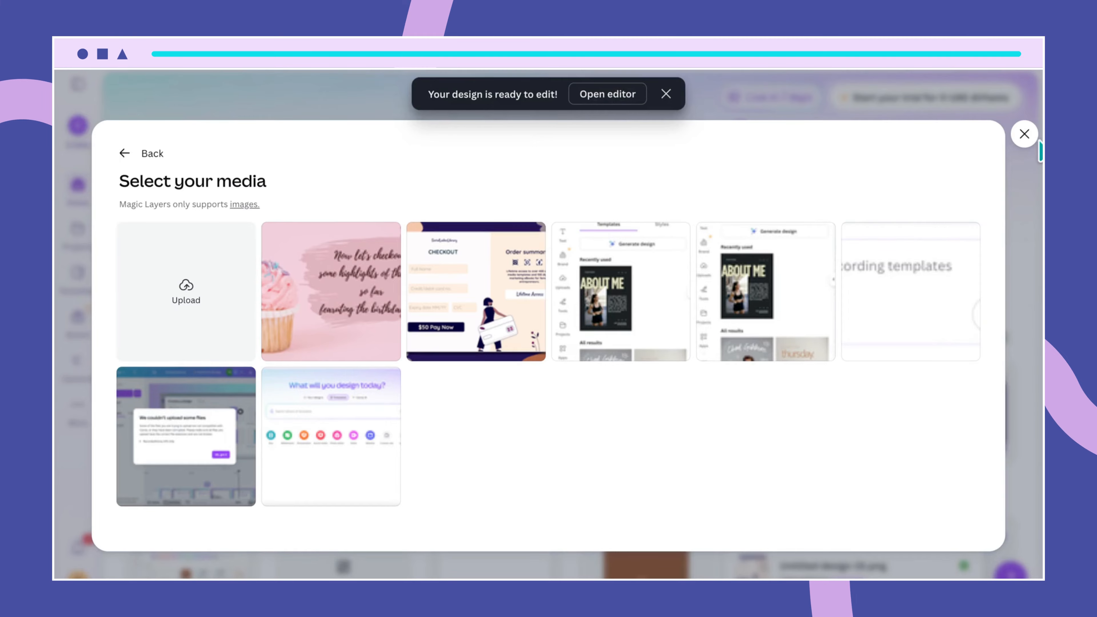
{"action": "left_click", "coordinate": [1027, 137]}
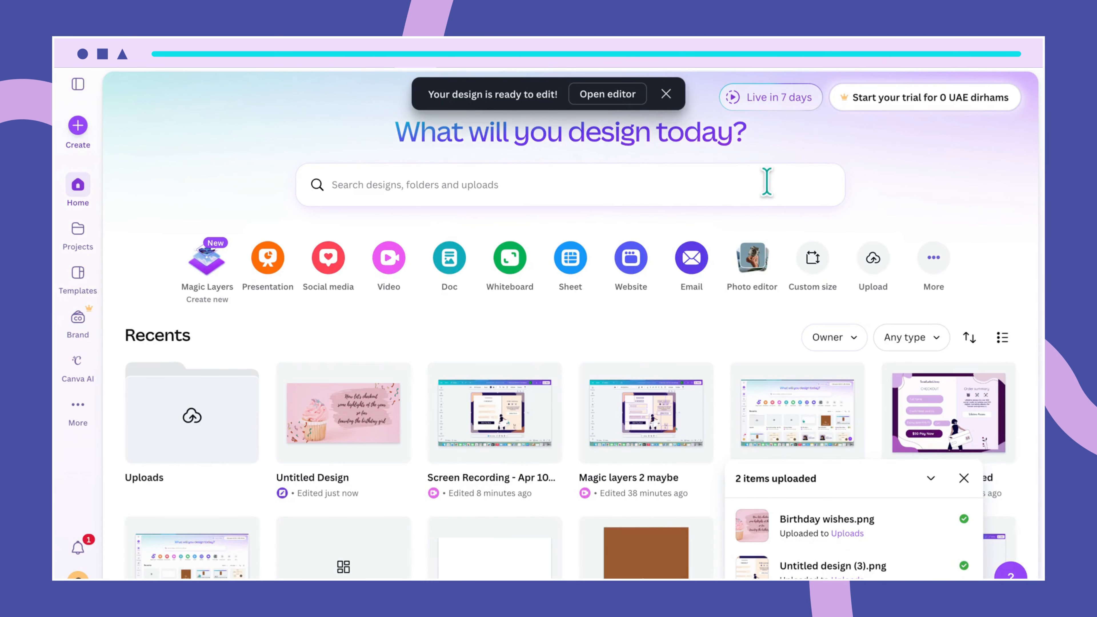
{"action": "left_click", "coordinate": [78, 126]}
{"action": "scroll", "coordinate": [632, 351], "scroll_direction": "down", "scroll_amount": 2}
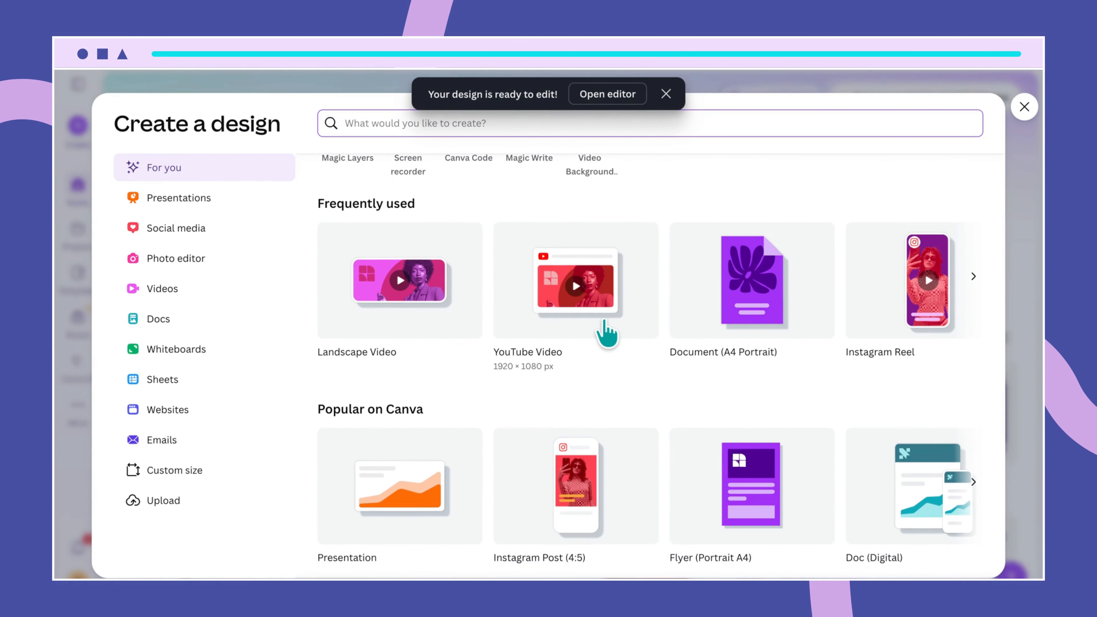
{"action": "left_click", "coordinate": [356, 500]}
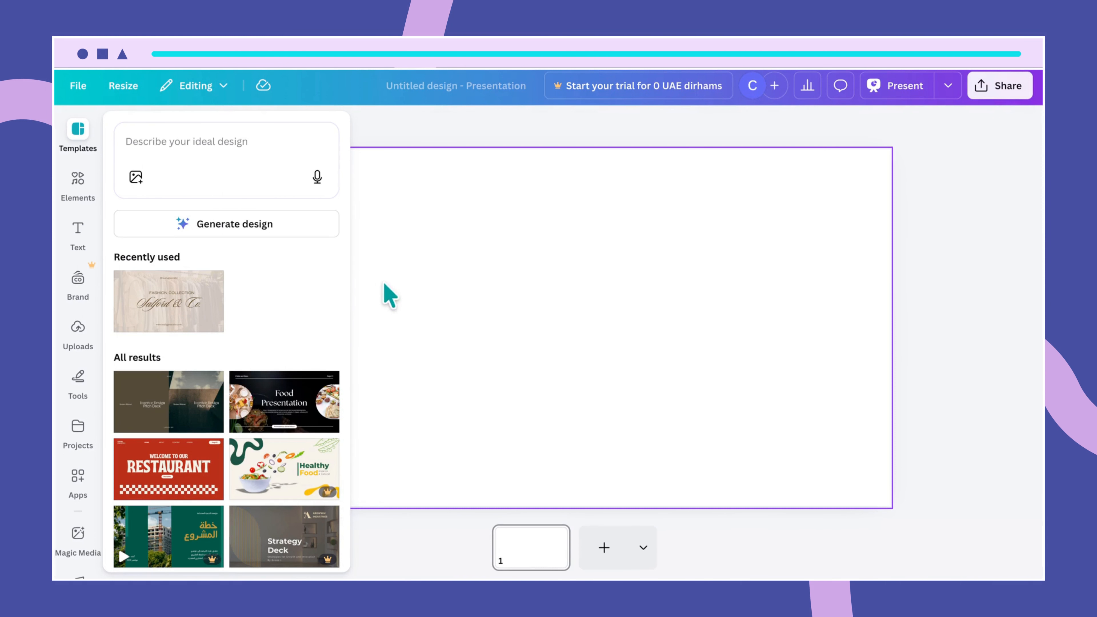
Add the birthday cupcake image from the uploads to the blank page and set it as the background
{"action": "left_click", "coordinate": [406, 279]}
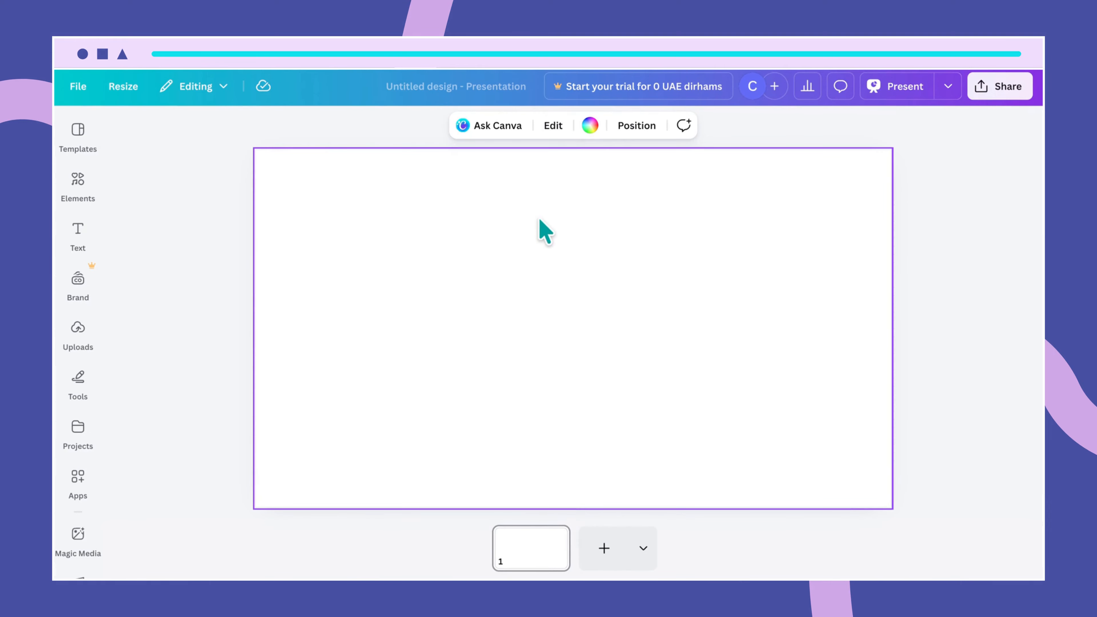
{"action": "left_click", "coordinate": [78, 337]}
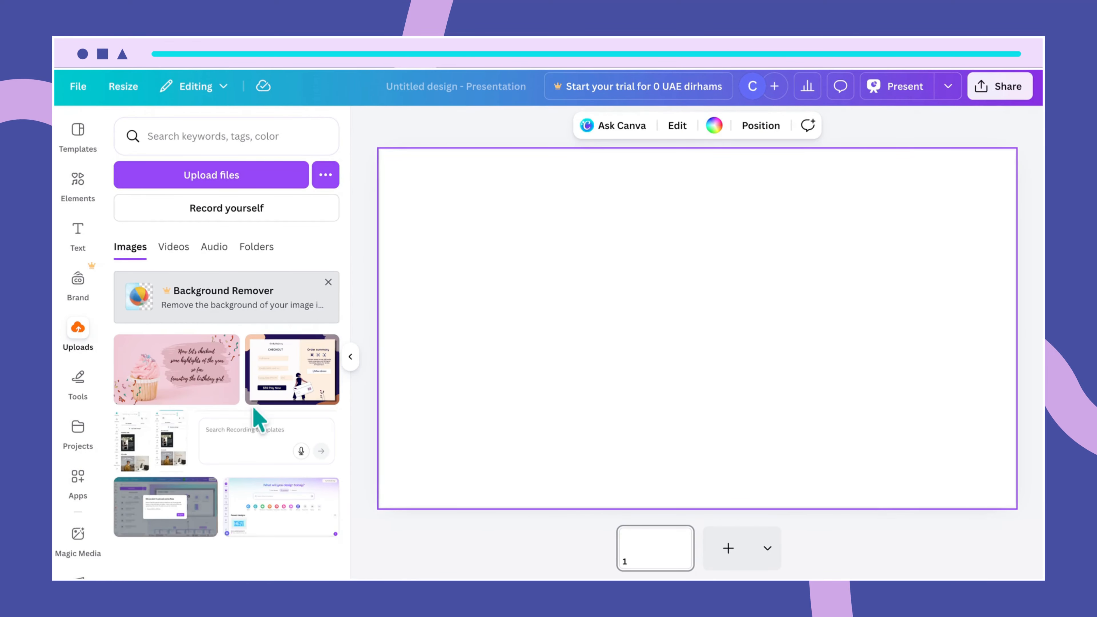
{"action": "left_click", "coordinate": [186, 369]}
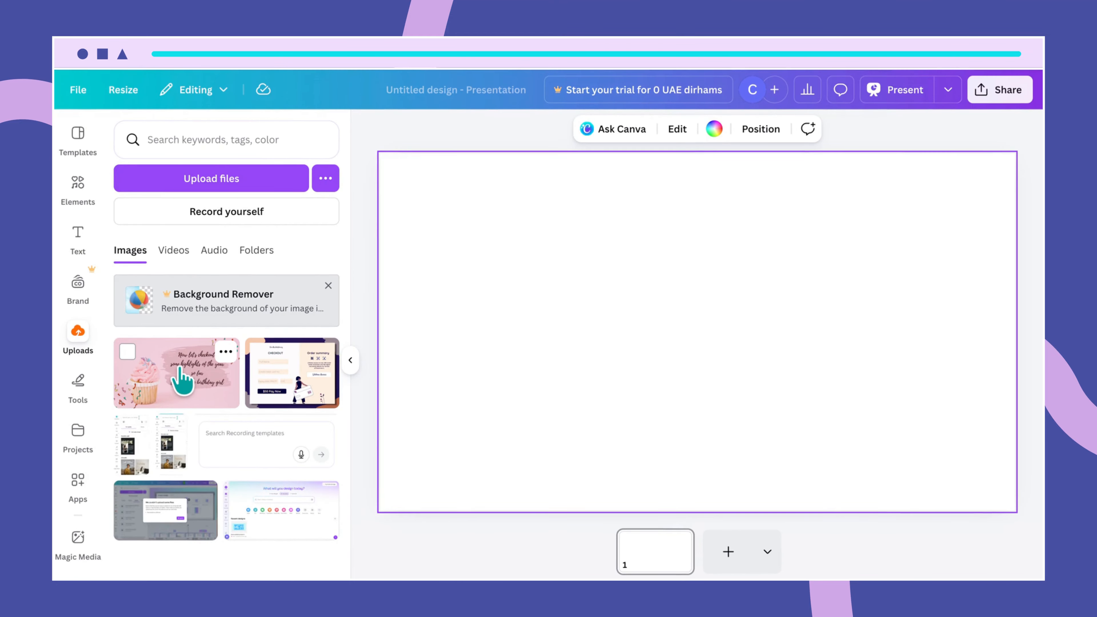
{"action": "right_click", "coordinate": [545, 295]}
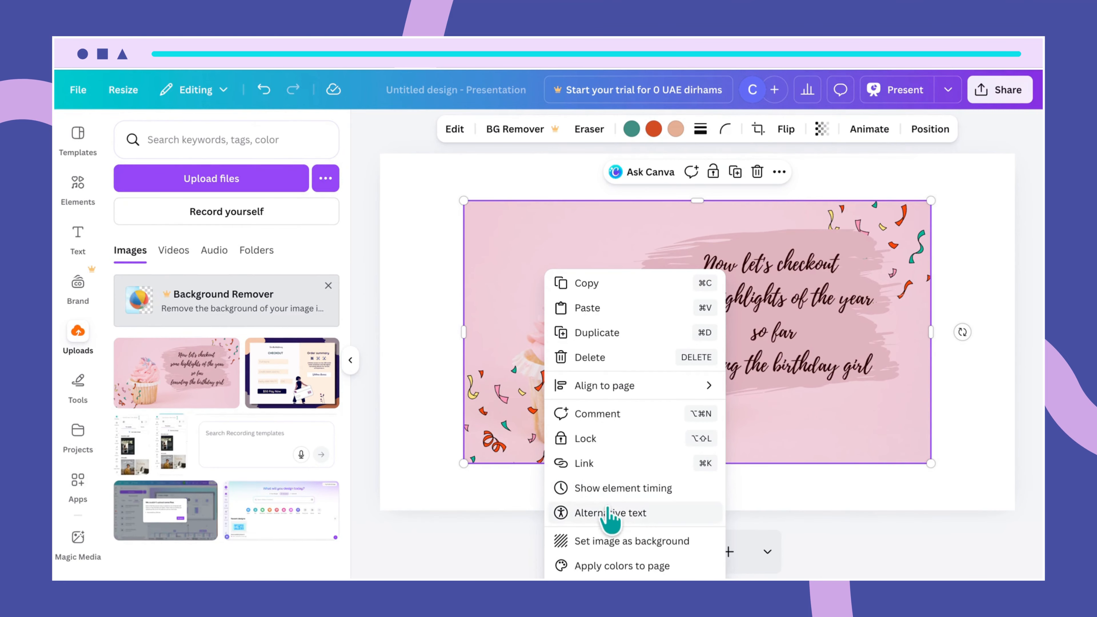
{"action": "left_click", "coordinate": [609, 543]}
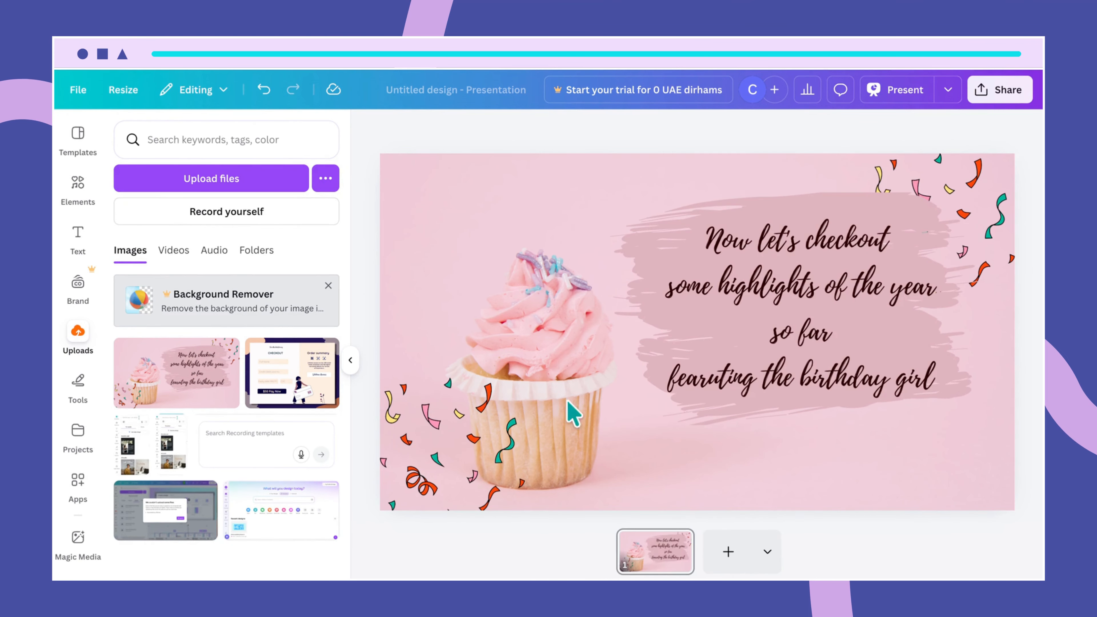
Apply Magic Layers to the page's birthday background image
{"action": "left_click", "coordinate": [641, 287]}
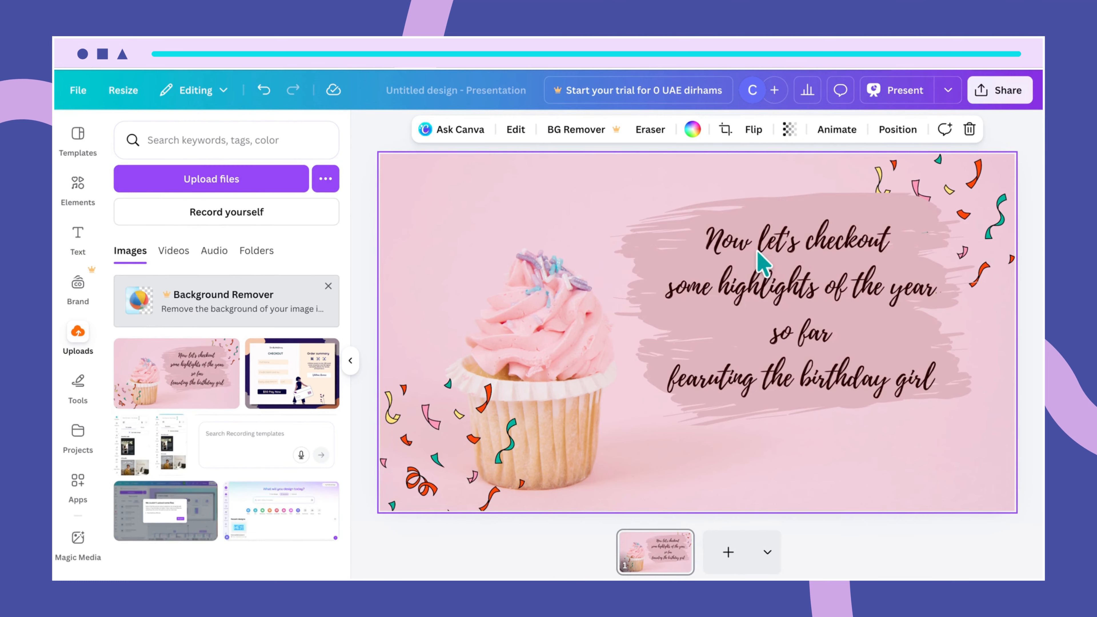
{"action": "left_click", "coordinate": [517, 132]}
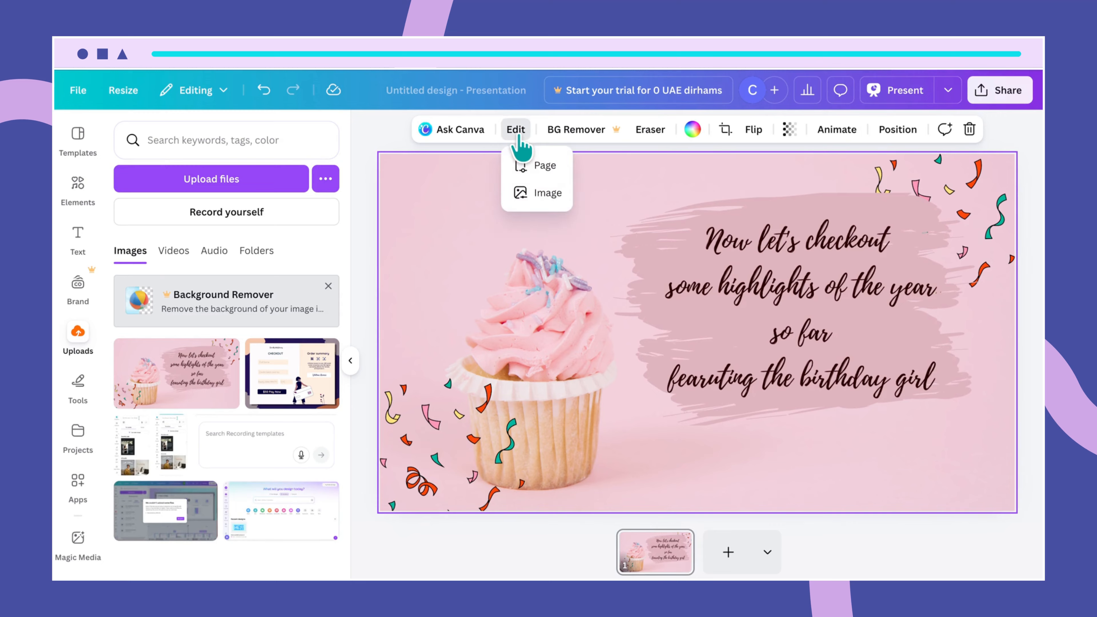
{"action": "left_click", "coordinate": [548, 200]}
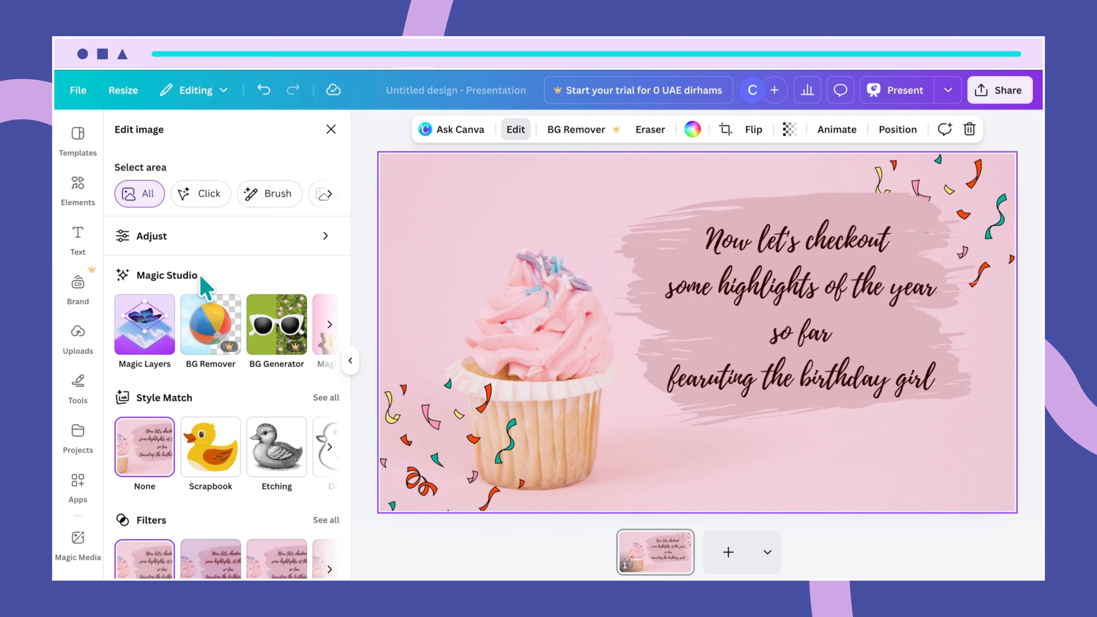
{"action": "left_click", "coordinate": [130, 333]}
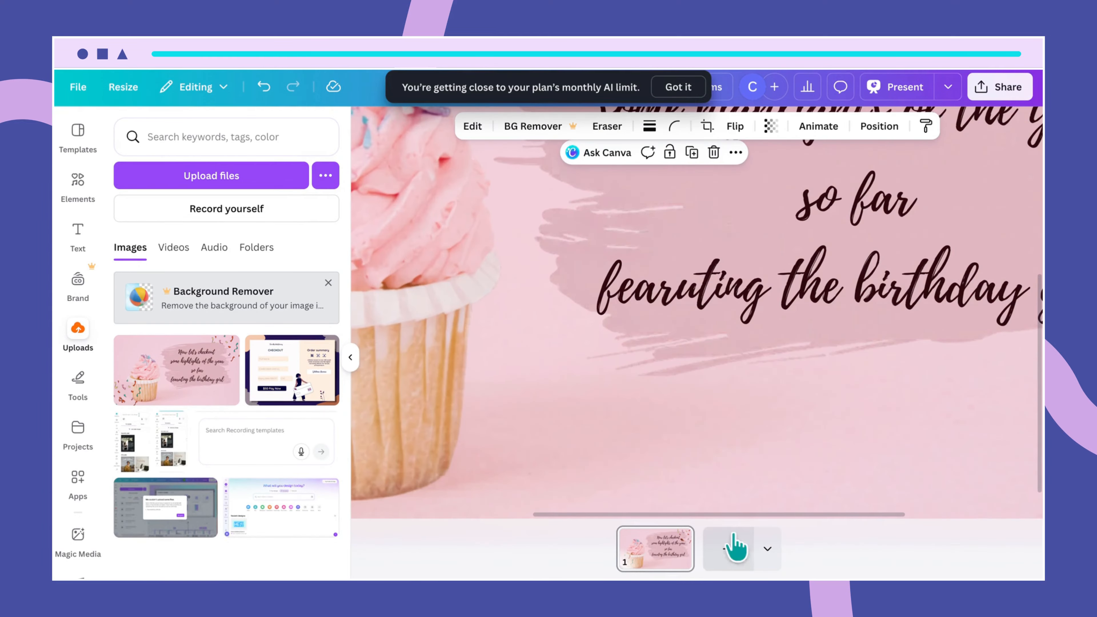
Delete the pink background layer and the confetti layer at the page's upper-right corner
{"action": "scroll", "coordinate": [697, 312], "scroll_direction": "down", "scroll_amount": 5}
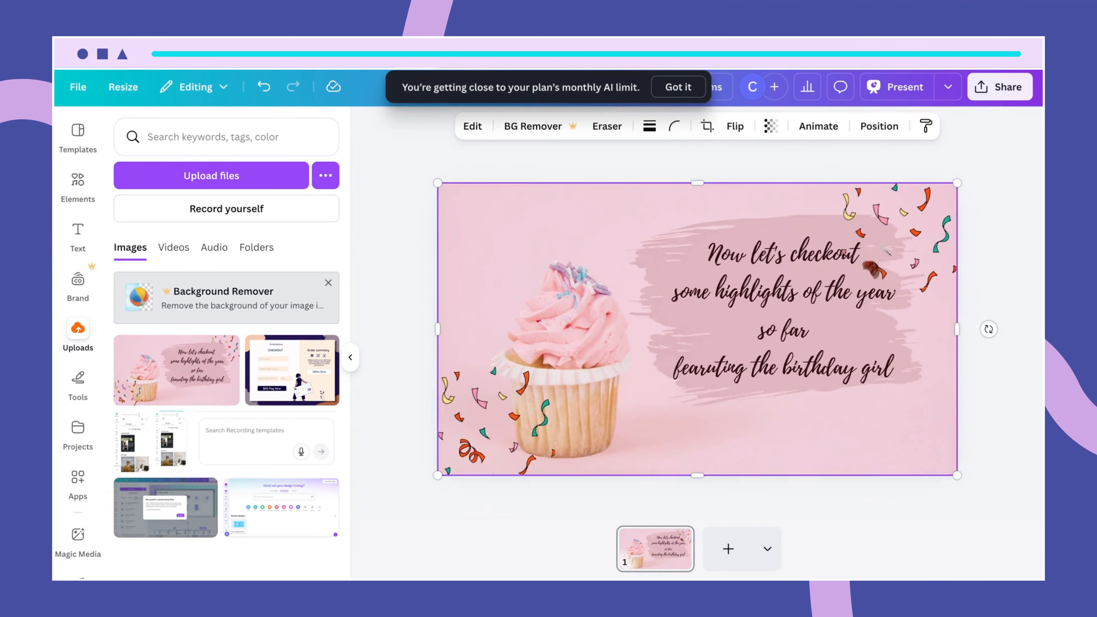
{"action": "scroll", "coordinate": [697, 312], "scroll_direction": "up", "scroll_amount": 1}
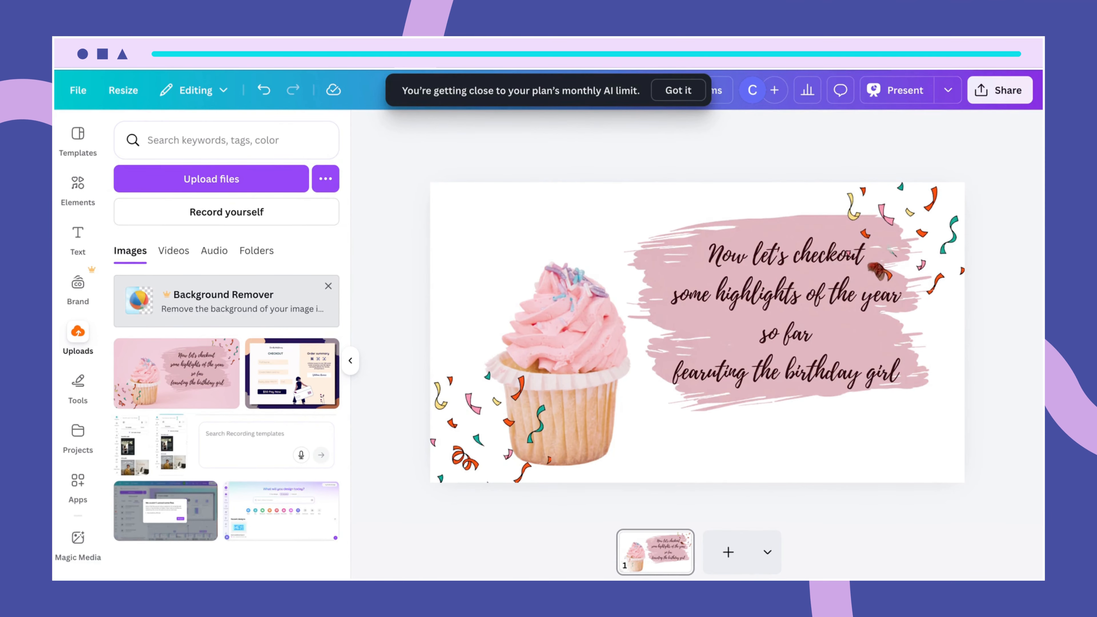
{"action": "left_click", "coordinate": [883, 285]}
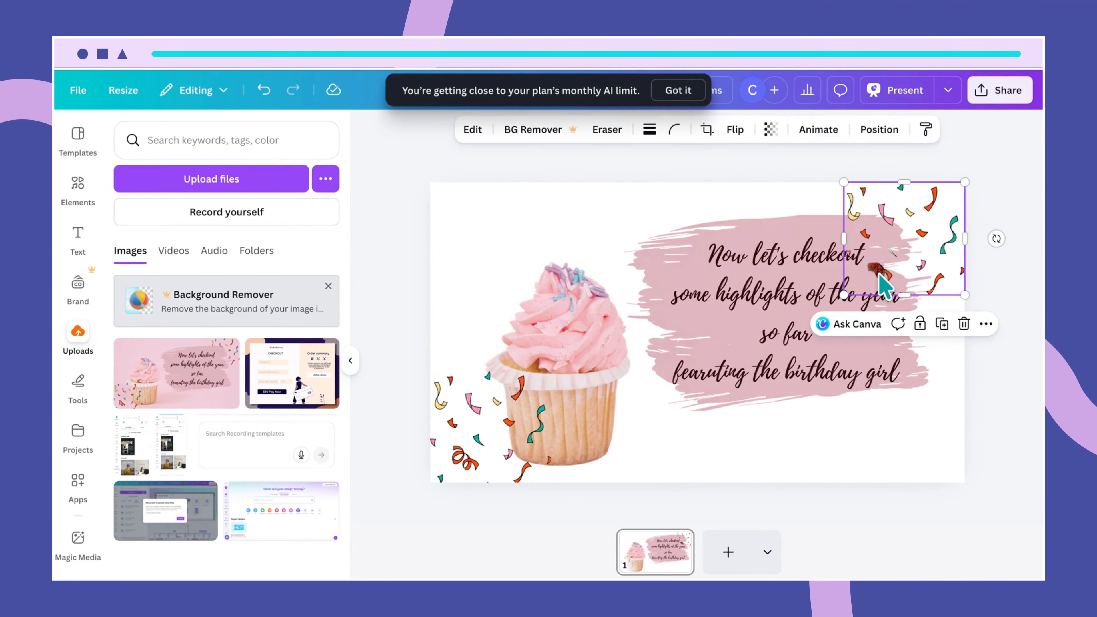
{"action": "mouse_move", "coordinate": [883, 284]}
{"action": "left_mouse_down"}
{"action": "mouse_move", "coordinate": [908, 250]}
{"action": "mouse_move", "coordinate": [911, 269]}
{"action": "mouse_move", "coordinate": [891, 279]}
{"action": "left_mouse_up"}
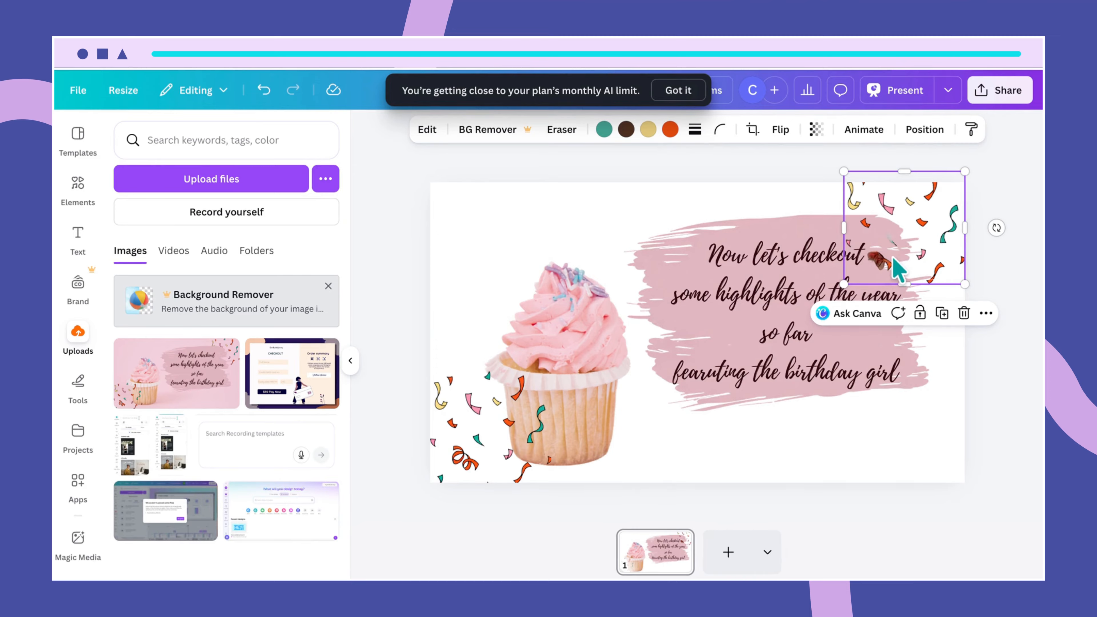
{"action": "left_click_drag", "start_coordinate": [904, 248], "coordinate": [905, 268]}
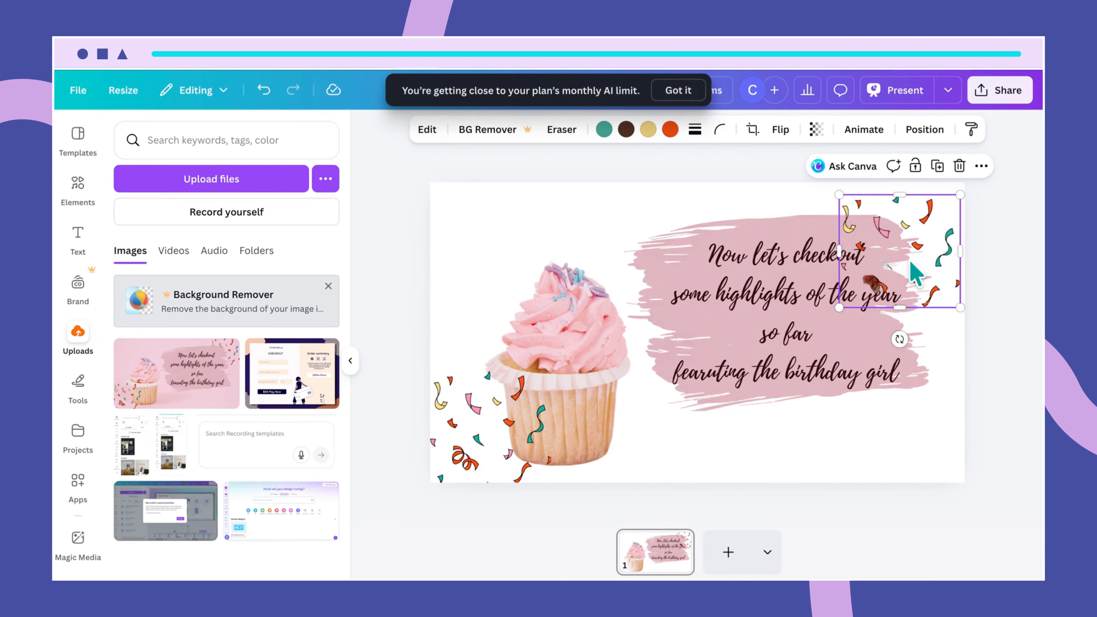
{"action": "key", "text": "Delete"}
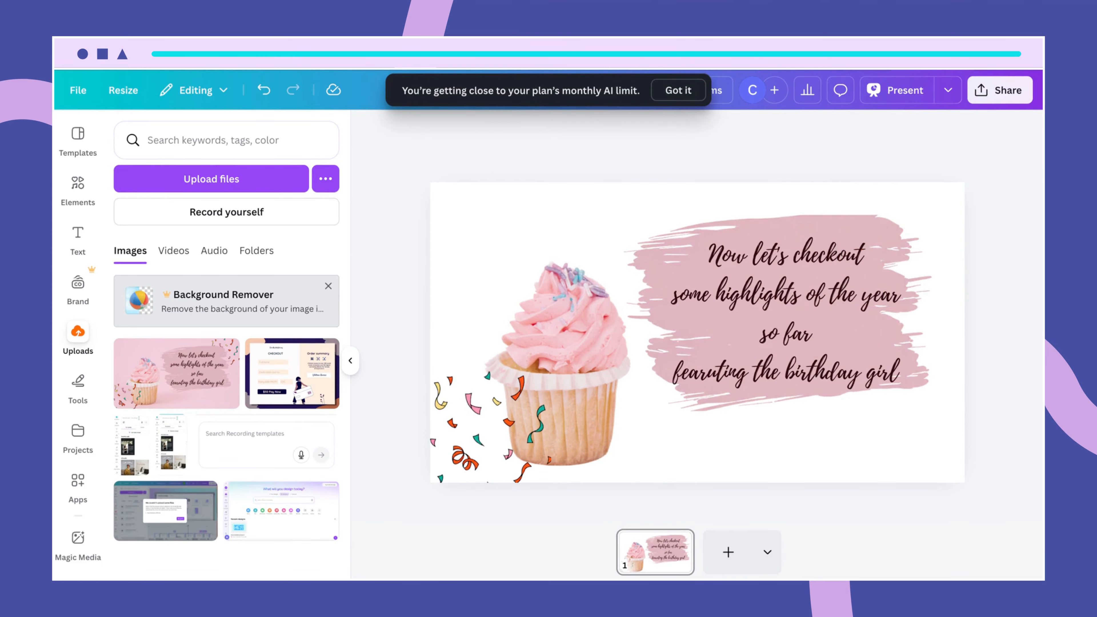
Move the remaining confetti layer above the cupcake and back to the page's lower-left corner, dismissing the AI limit notice
{"action": "left_click", "coordinate": [462, 469]}
{"action": "left_click_drag", "start_coordinate": [462, 468], "coordinate": [524, 255]}
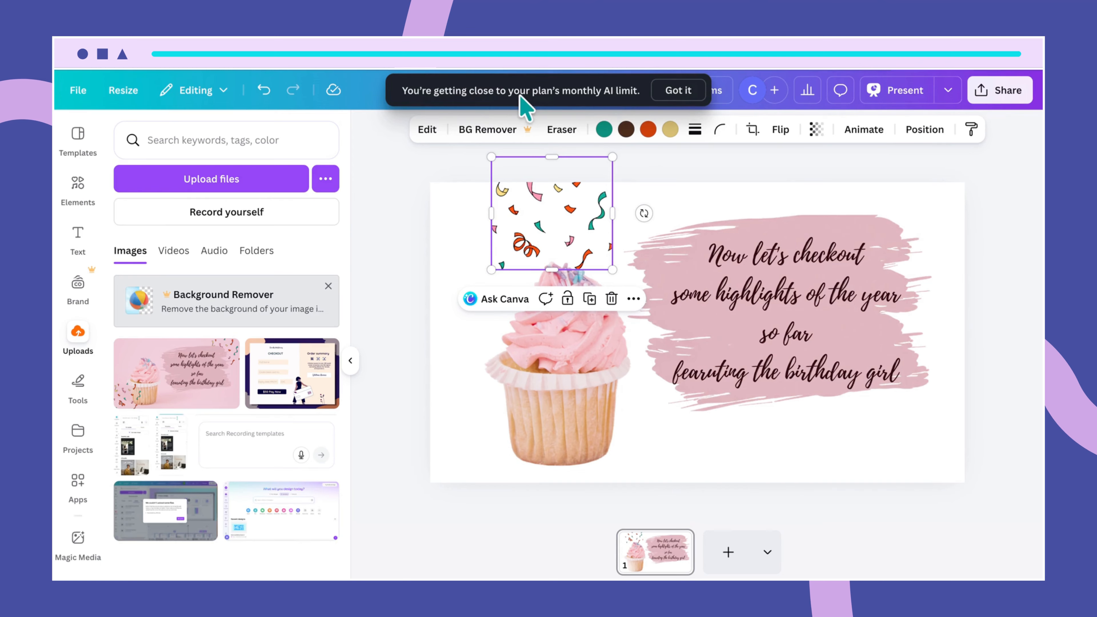
{"action": "left_click", "coordinate": [678, 91]}
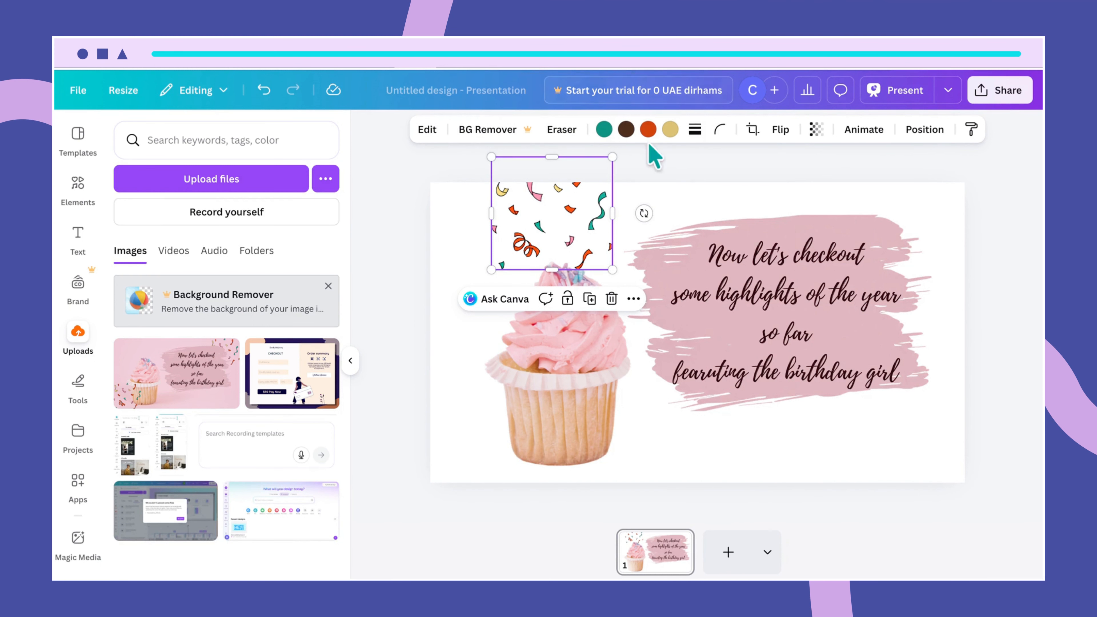
{"action": "left_click_drag", "start_coordinate": [539, 213], "coordinate": [454, 429]}
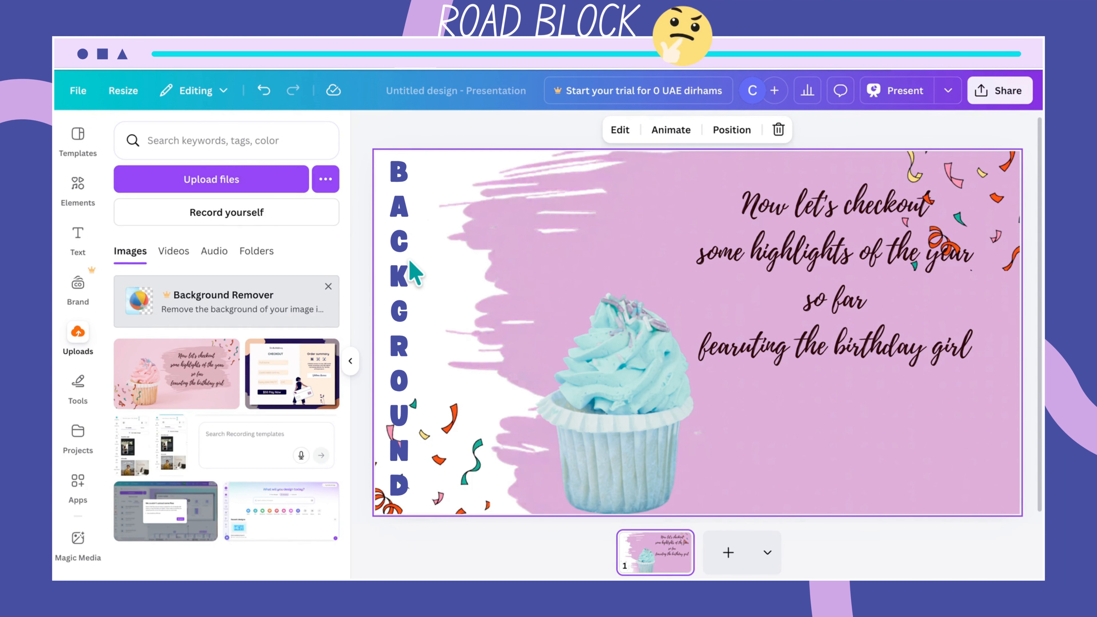
{"action": "left_click_drag", "start_coordinate": [410, 262], "coordinate": [422, 274]}
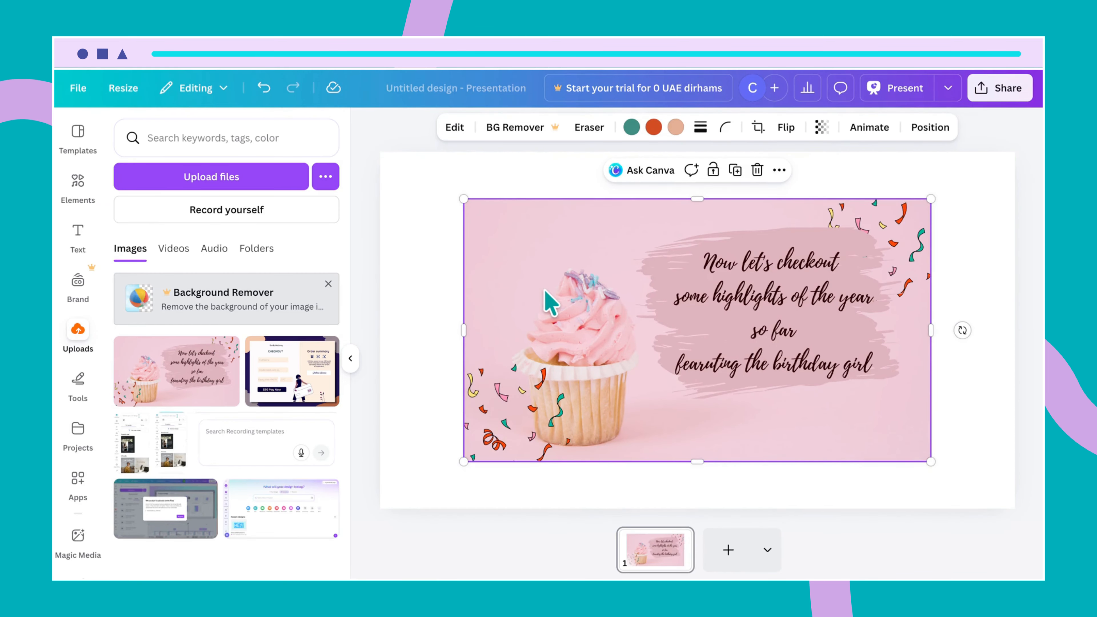
Set the selected birthday cupcake image as the page background
{"action": "right_click", "coordinate": [545, 292]}
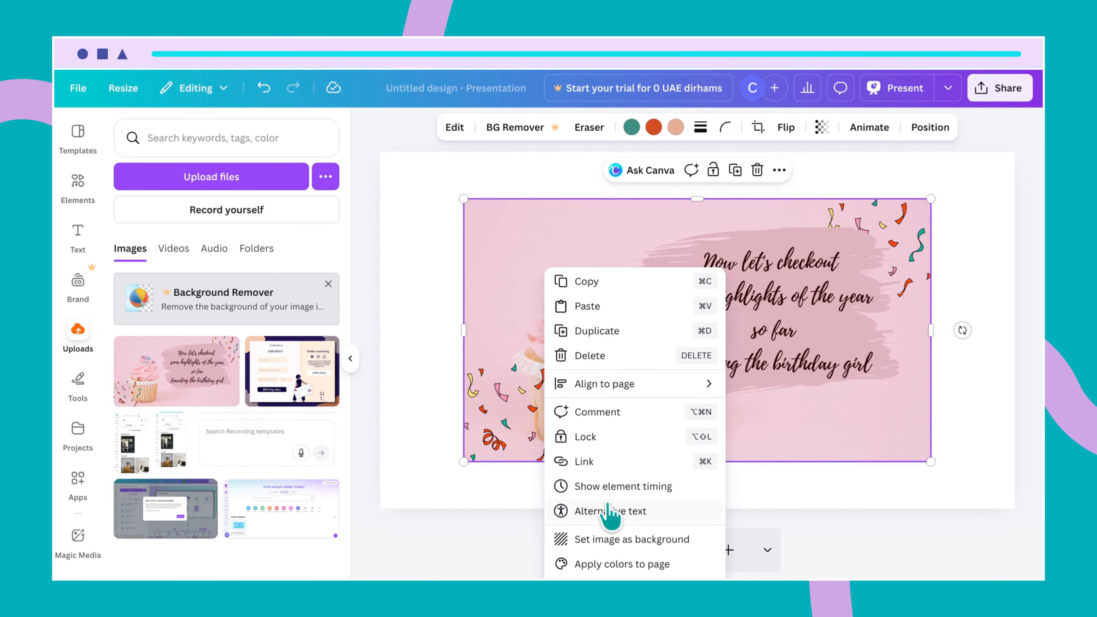
{"action": "left_click", "coordinate": [609, 540]}
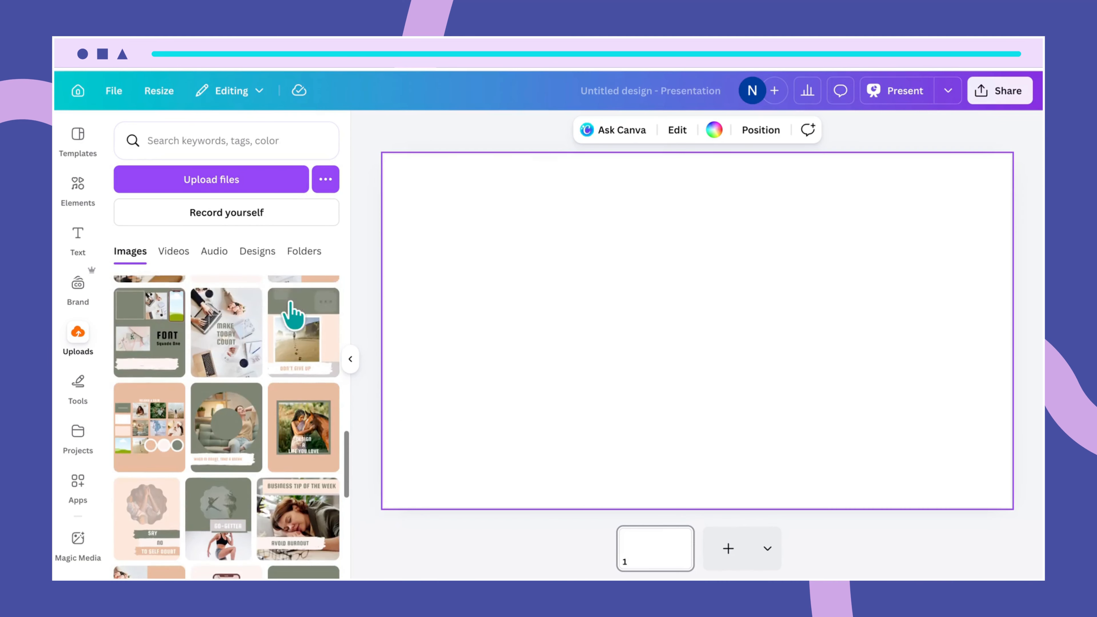
Insert the uploaded pink birthday cupcake image with the Dubai highlights text and enlarge it to fill the page
{"action": "scroll", "coordinate": [291, 318], "scroll_direction": "down", "scroll_amount": 5}
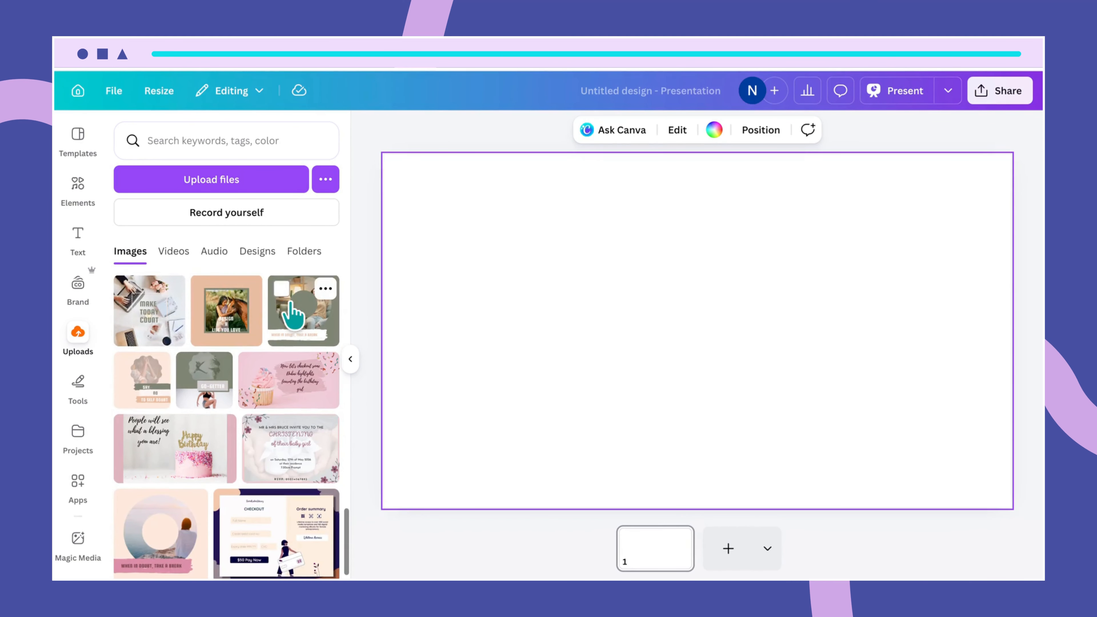
{"action": "left_click", "coordinate": [290, 372]}
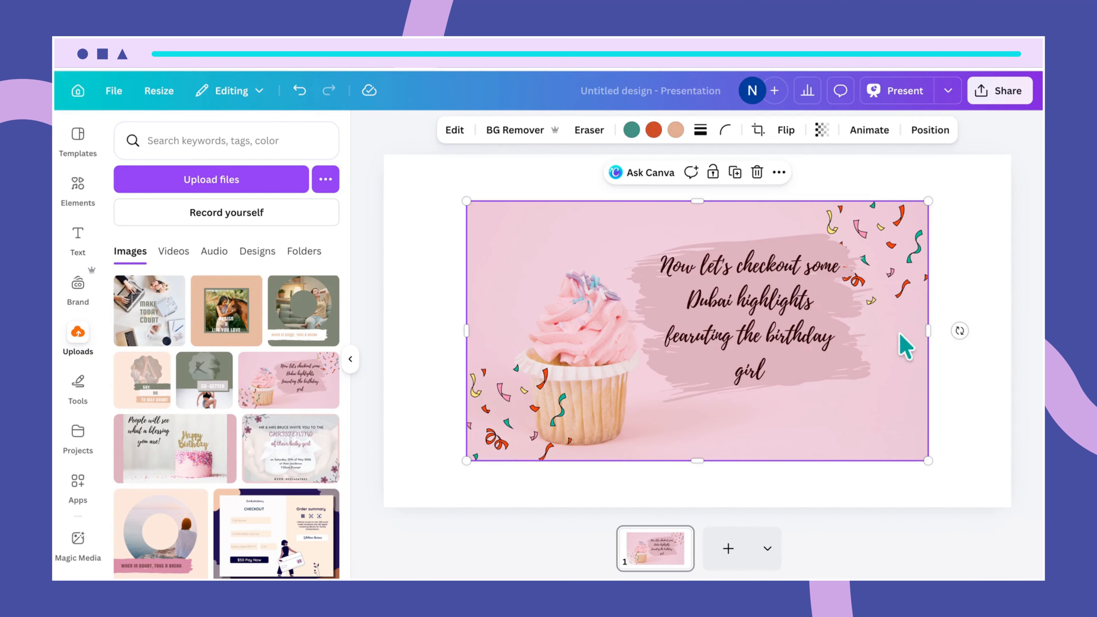
{"action": "left_click_drag", "start_coordinate": [928, 200], "coordinate": [1005, 150]}
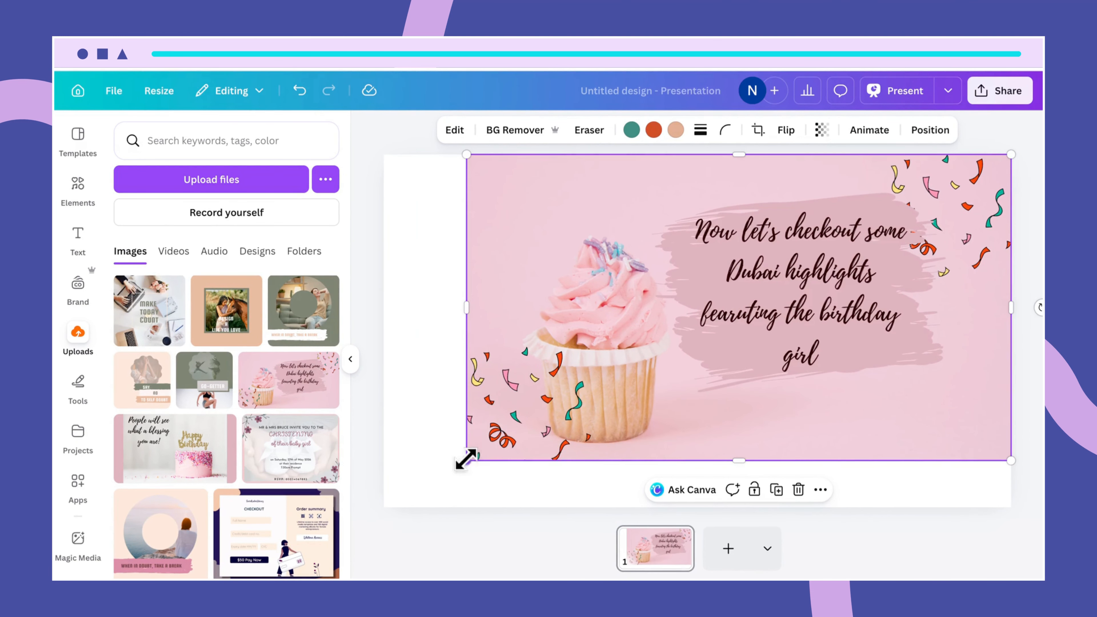
{"action": "left_click_drag", "start_coordinate": [466, 460], "coordinate": [382, 506]}
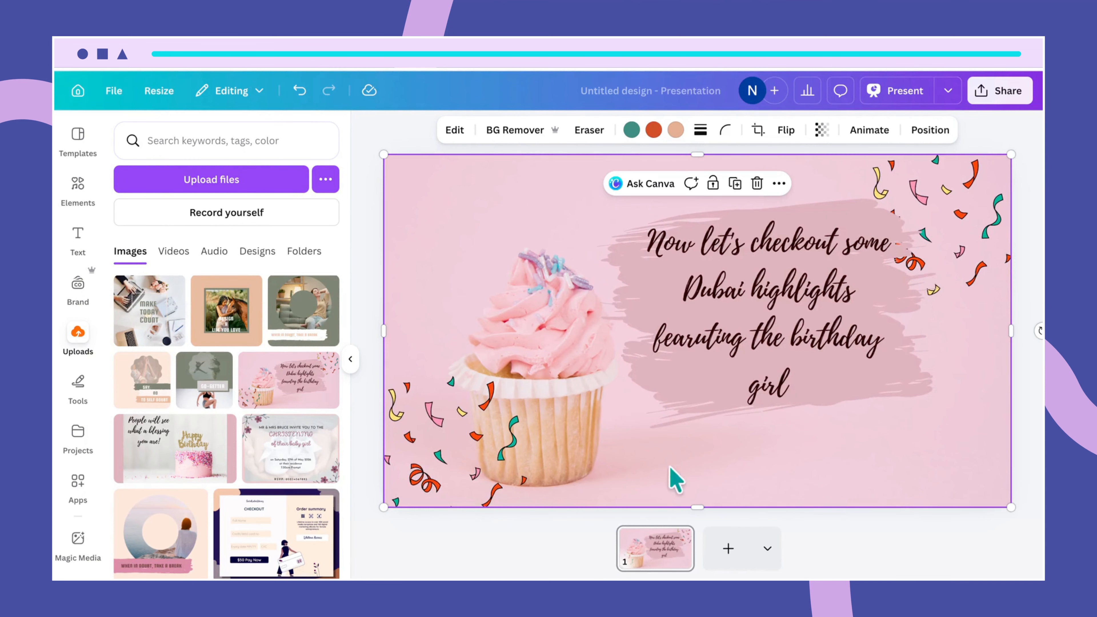
Split the cupcake image into editable layers with Magic Layers and shift its pink background layer slightly to the right
{"action": "left_click", "coordinate": [459, 129]}
{"action": "left_click", "coordinate": [155, 333]}
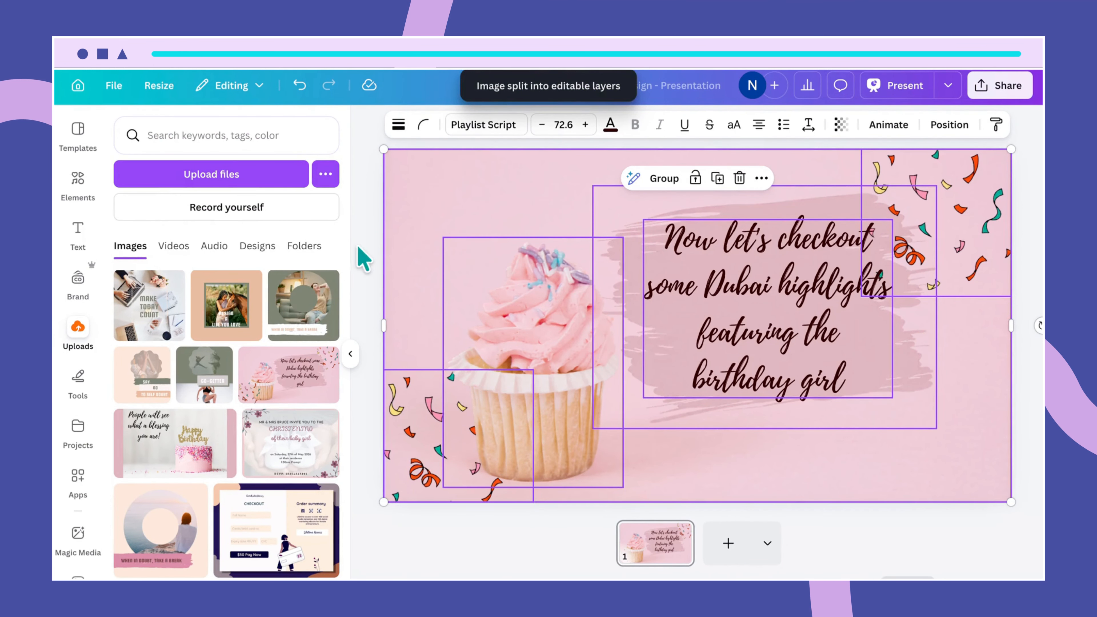
{"action": "left_click", "coordinate": [444, 213]}
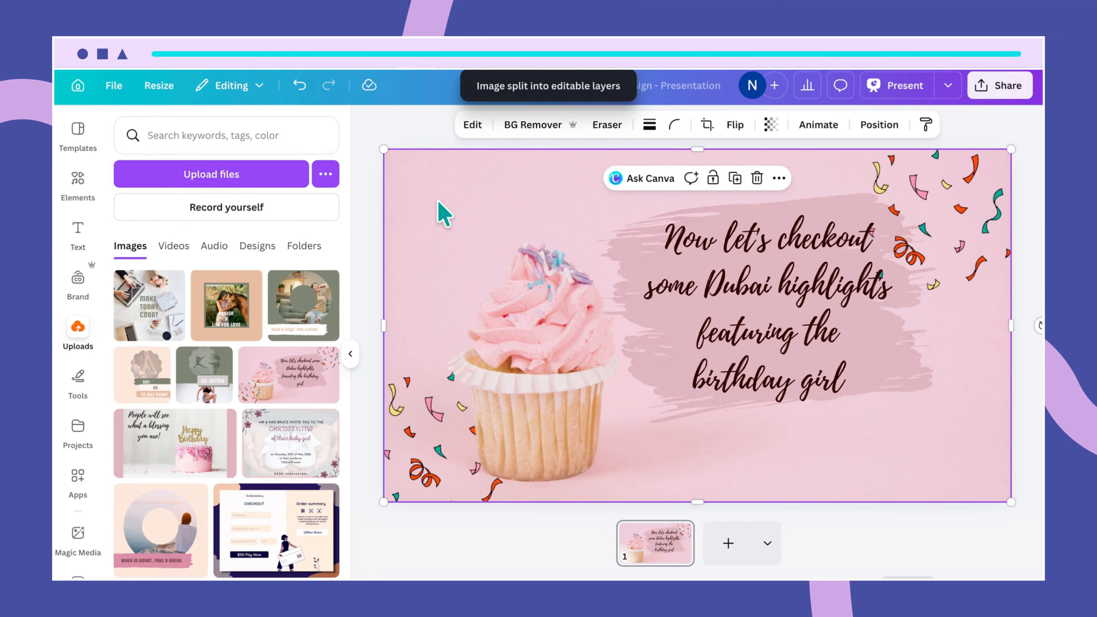
{"action": "left_click_drag", "start_coordinate": [444, 213], "coordinate": [485, 214]}
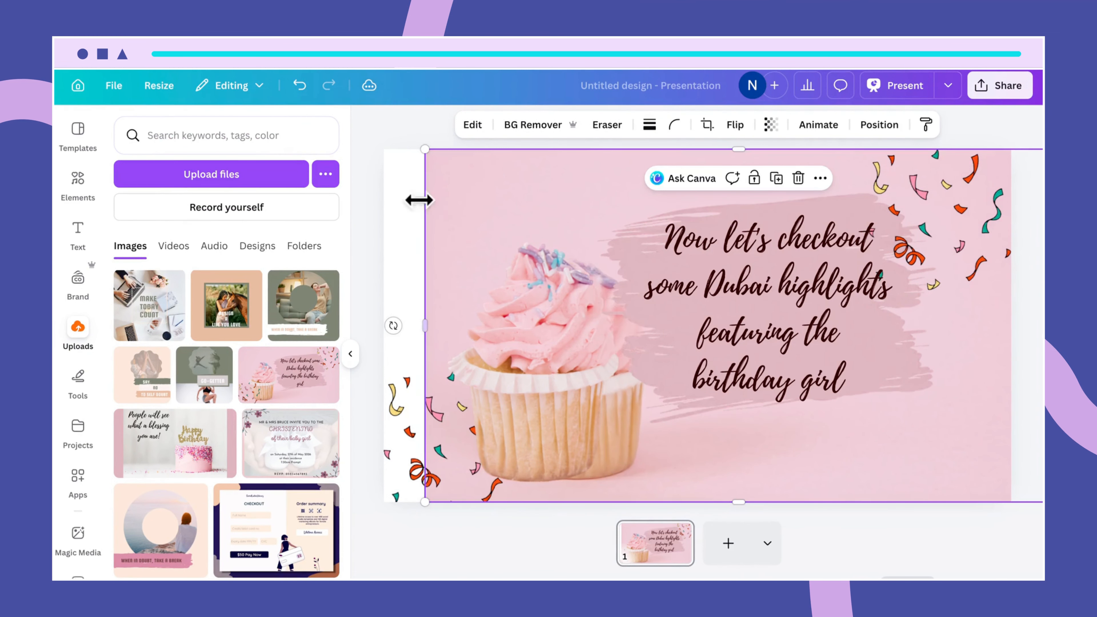
{"action": "left_click", "coordinate": [403, 228]}
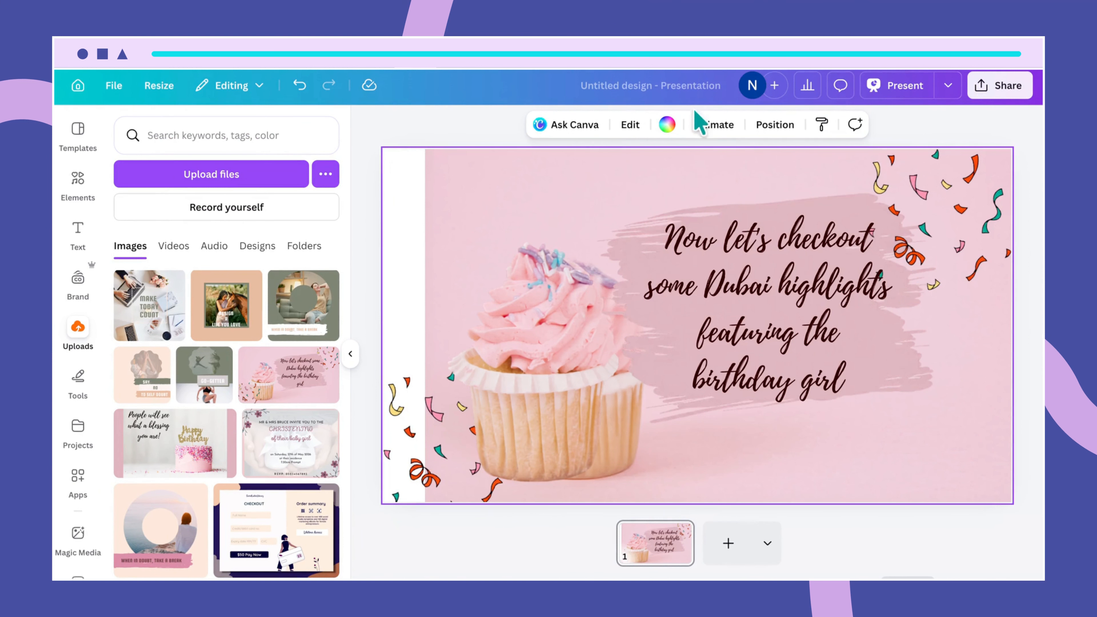
Set the page background behind the pink layer to the turquoise of the Storytime Haven podcast brand palette
{"action": "left_click", "coordinate": [667, 130]}
{"action": "left_click", "coordinate": [466, 217]}
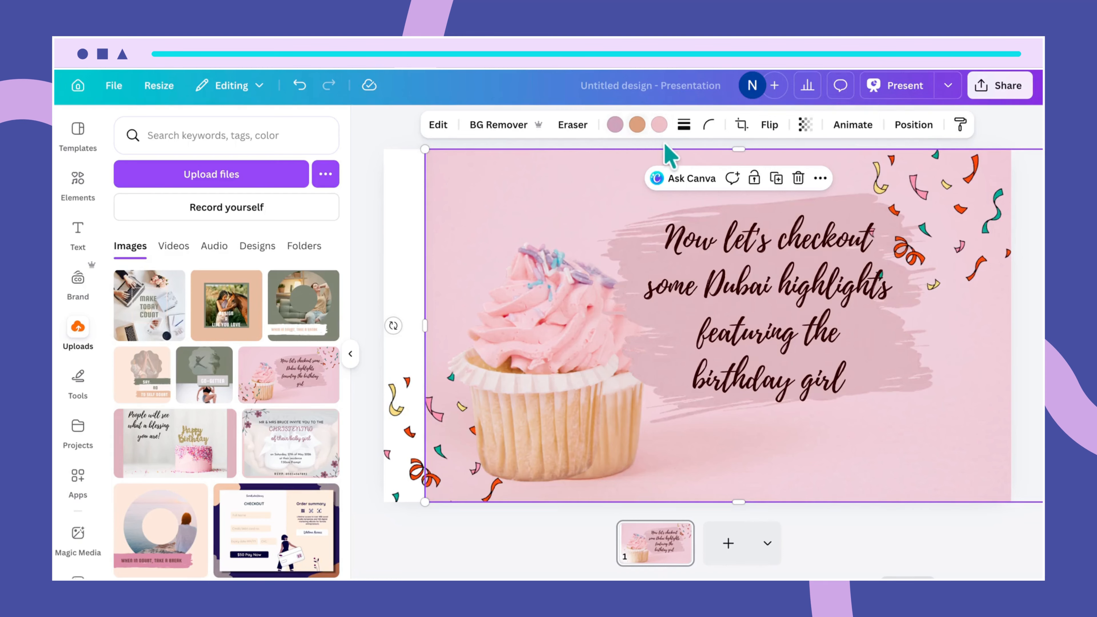
{"action": "left_click", "coordinate": [399, 227]}
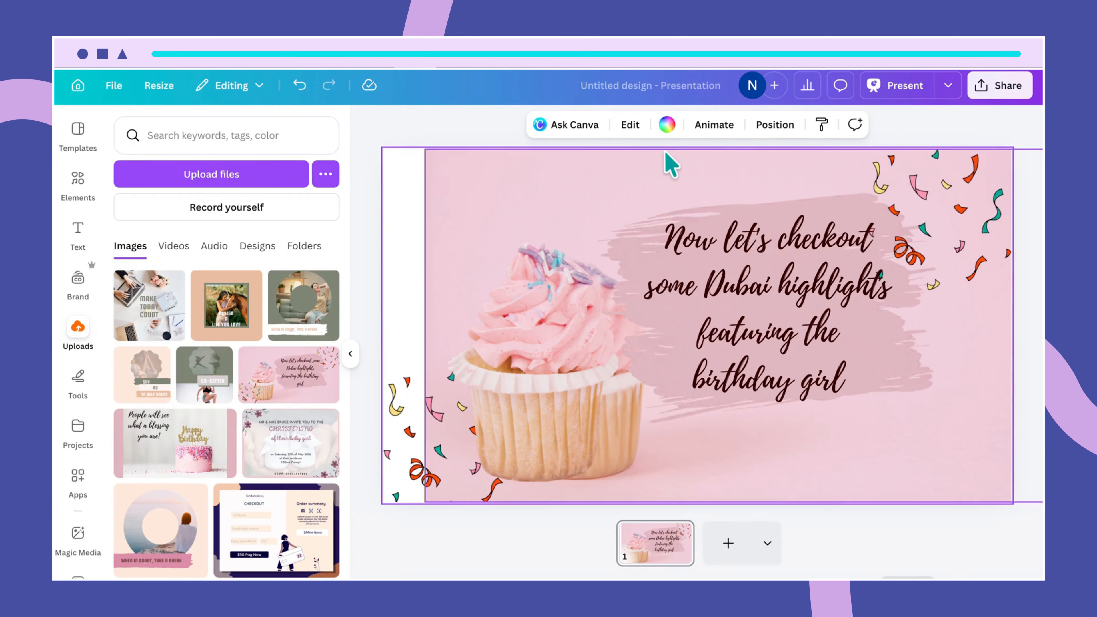
{"action": "left_click", "coordinate": [666, 125]}
{"action": "left_click", "coordinate": [227, 317]}
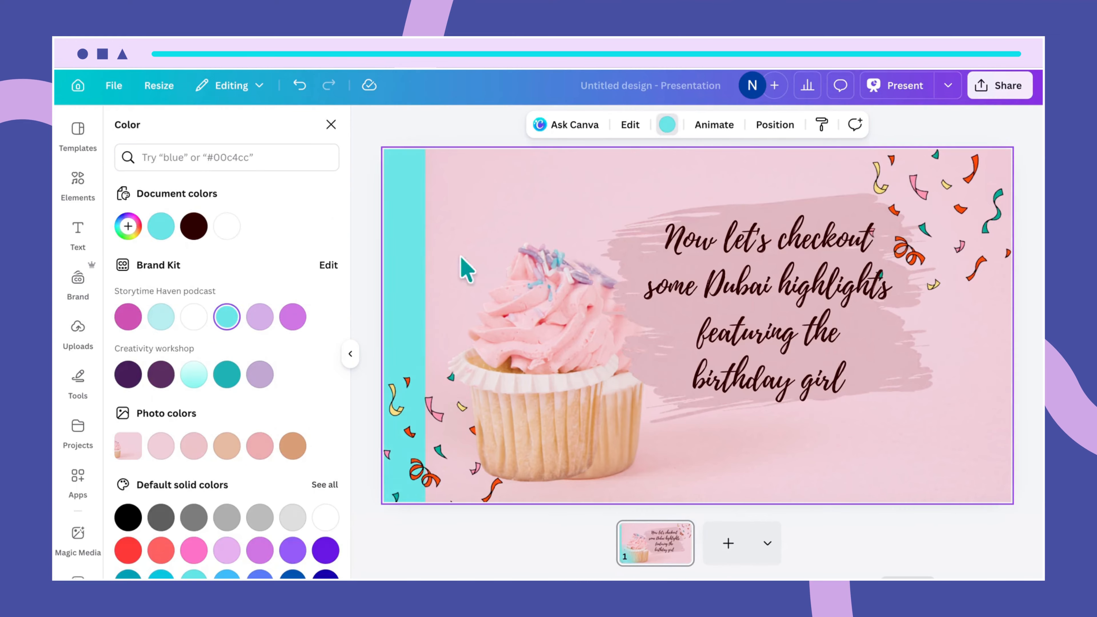
Try recoloring the pink background layer's light pink to the turquoise document color, and undo the recoloring
{"action": "left_click", "coordinate": [562, 170]}
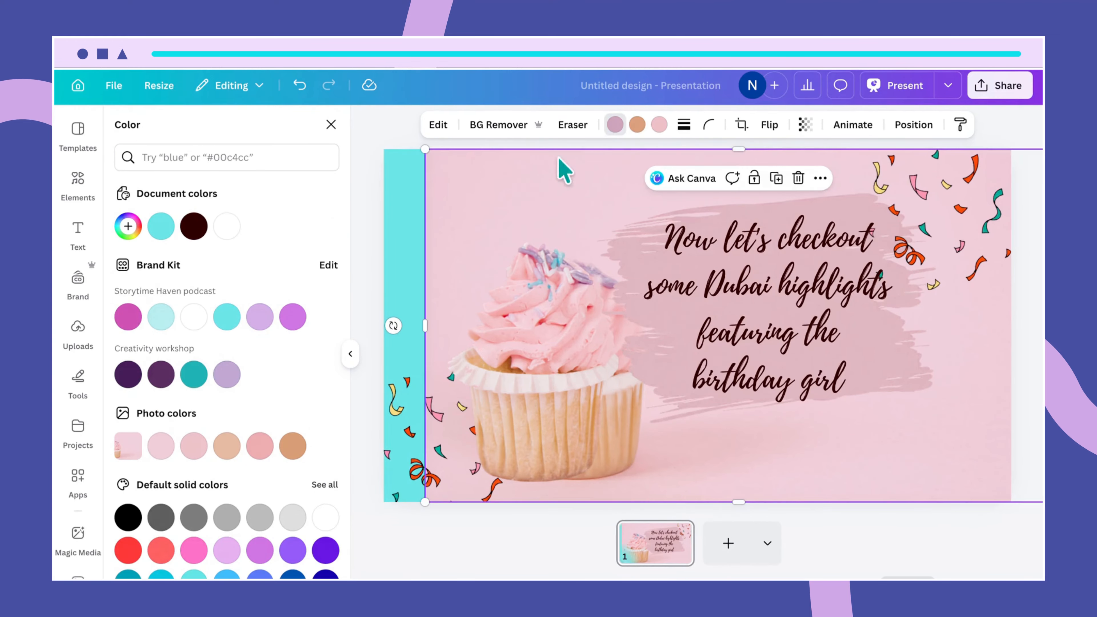
{"action": "left_click", "coordinate": [659, 125]}
{"action": "left_click", "coordinate": [161, 226]}
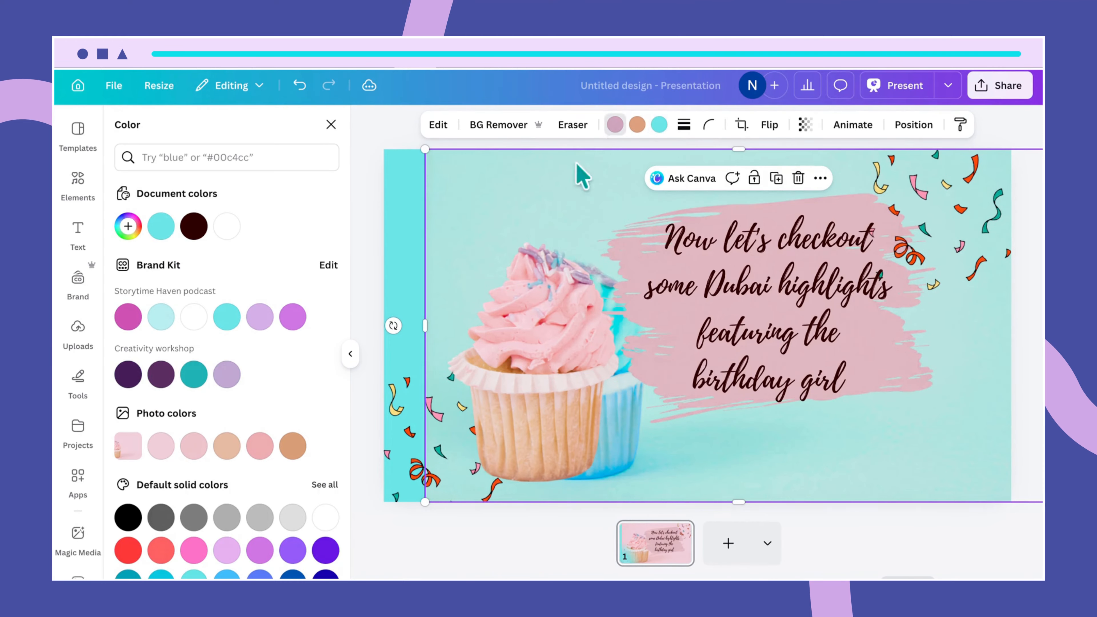
{"action": "left_click", "coordinate": [406, 214]}
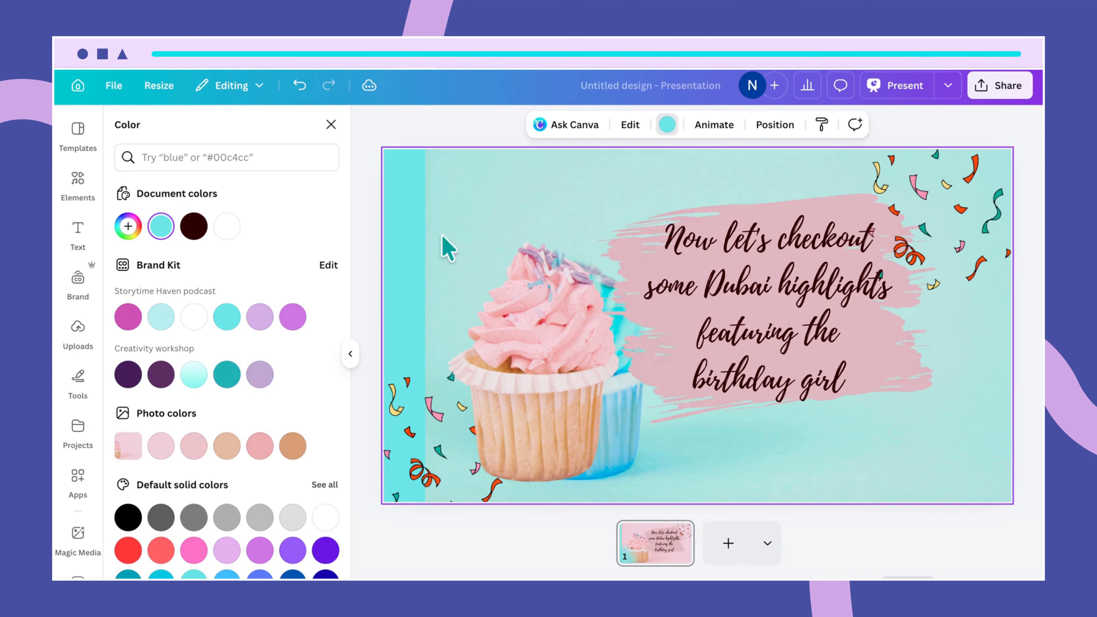
{"action": "left_click", "coordinate": [451, 238]}
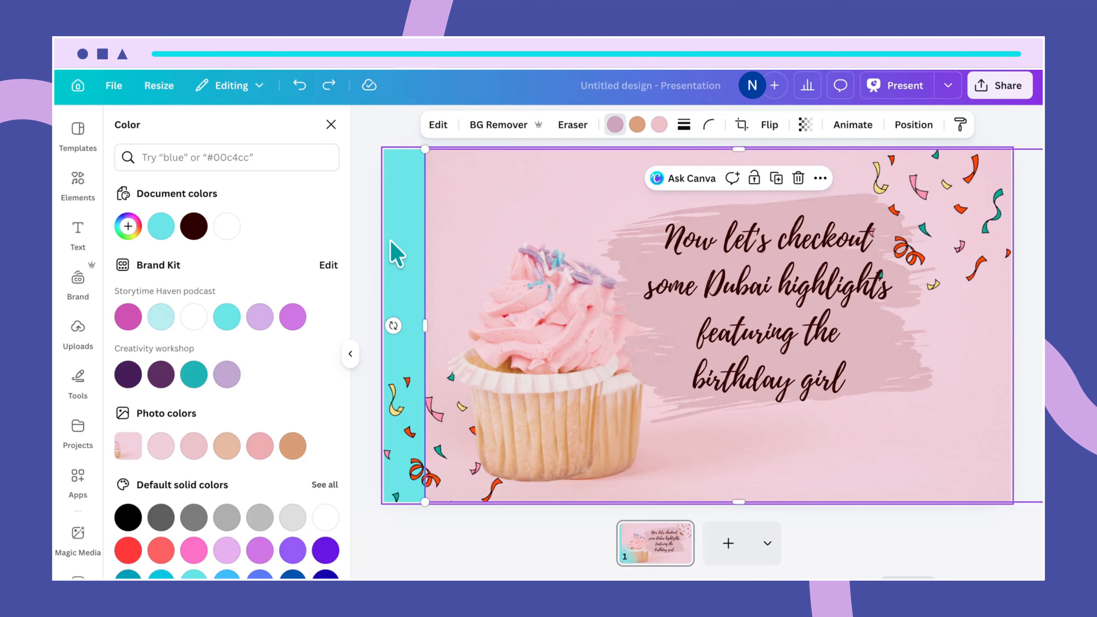
{"action": "key", "text": "ctrl+z"}
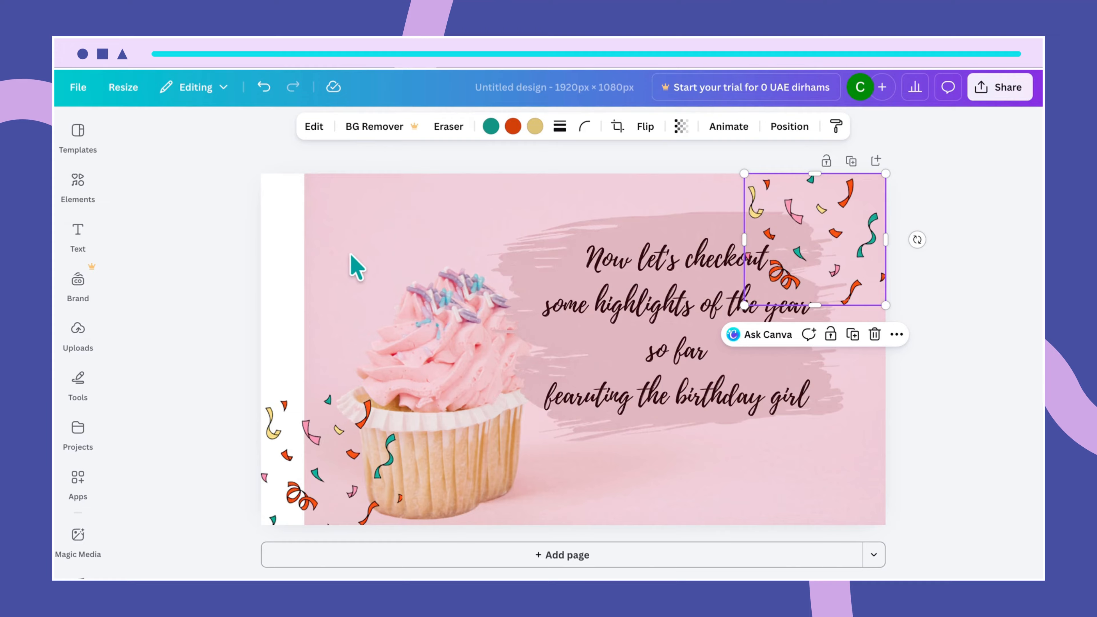
In the 1920px × 1080px design, delete the pink background layer and nudge the cupcake up and to the right
{"action": "left_click", "coordinate": [339, 254]}
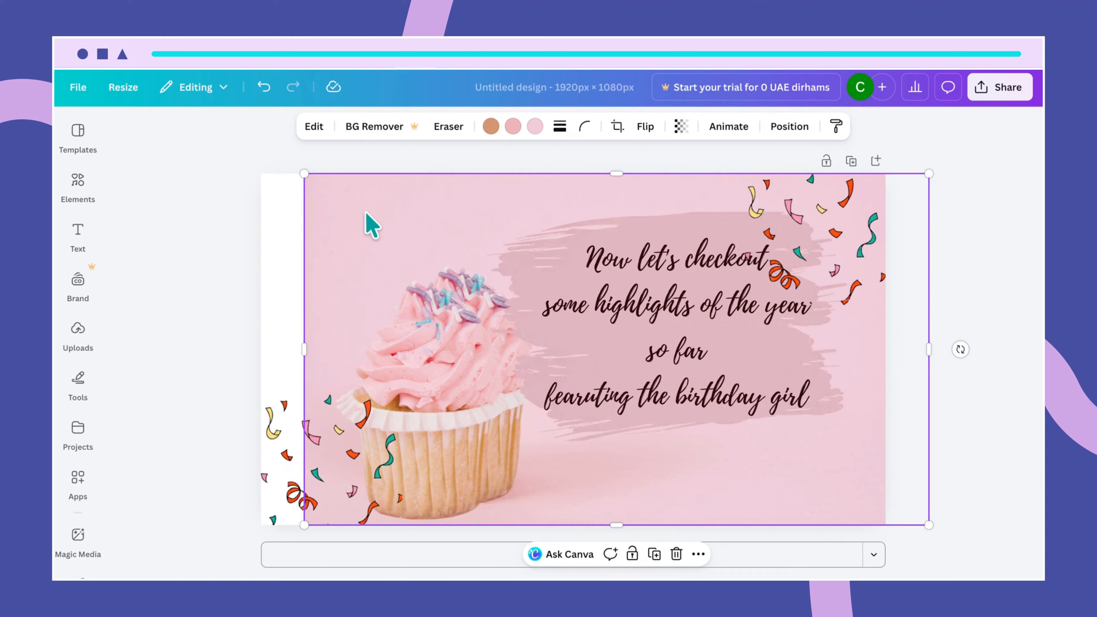
{"action": "left_click", "coordinate": [428, 311]}
{"action": "left_click", "coordinate": [429, 208]}
{"action": "key", "text": "Delete"}
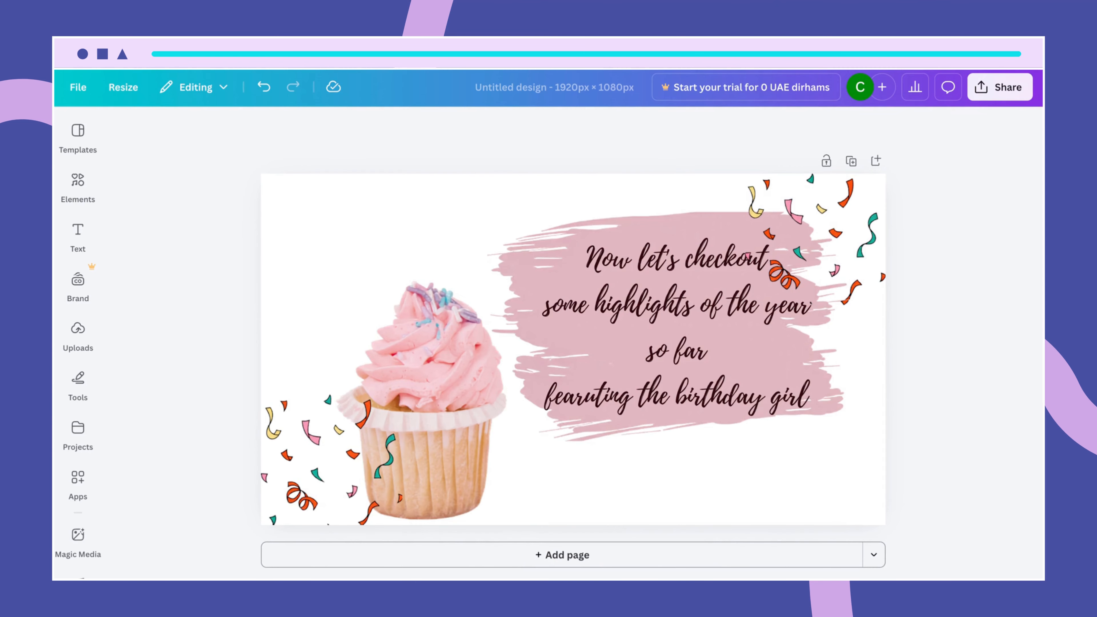
{"action": "mouse_move", "coordinate": [436, 319]}
{"action": "left_mouse_down"}
{"action": "mouse_move", "coordinate": [423, 252]}
{"action": "mouse_move", "coordinate": [428, 289]}
{"action": "mouse_move", "coordinate": [446, 301]}
{"action": "left_mouse_up"}
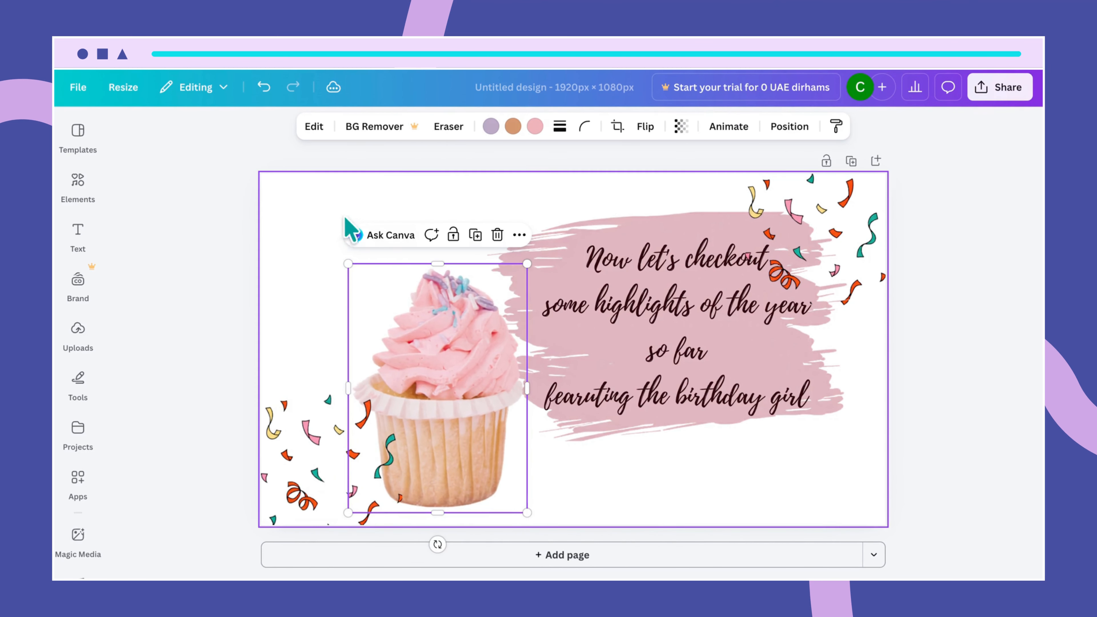
{"action": "left_click", "coordinate": [331, 221]}
{"action": "left_click", "coordinate": [571, 126]}
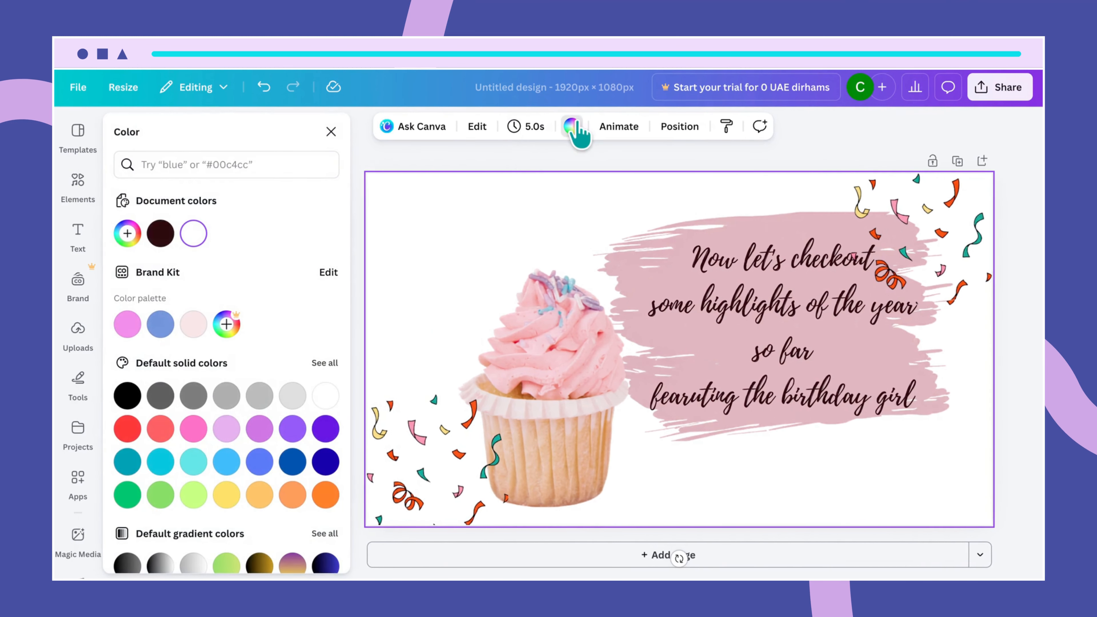
{"action": "left_click", "coordinate": [128, 234]}
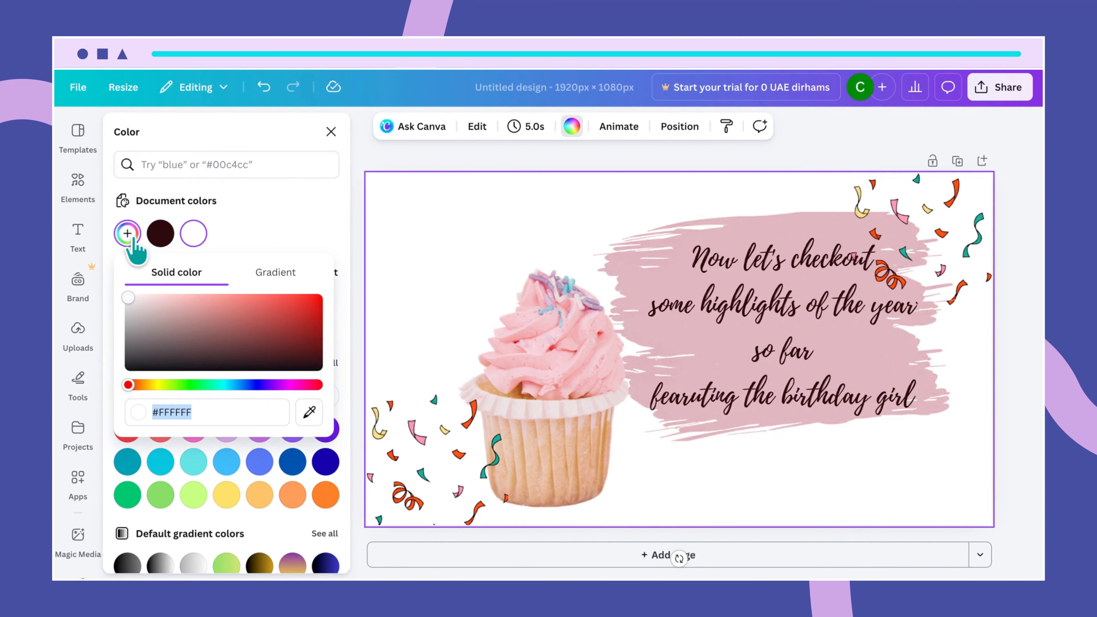
{"action": "left_click_drag", "start_coordinate": [423, 257], "coordinate": [446, 299]}
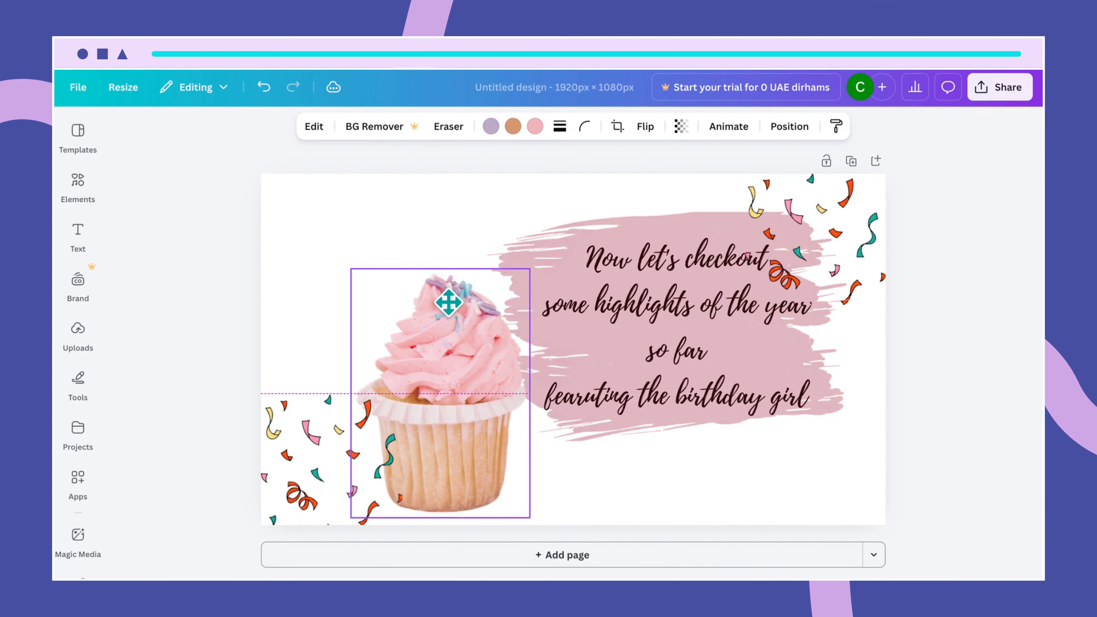
Set the page background to the custom solid color #1CABB0
{"action": "left_click", "coordinate": [331, 217]}
{"action": "left_click", "coordinate": [571, 127]}
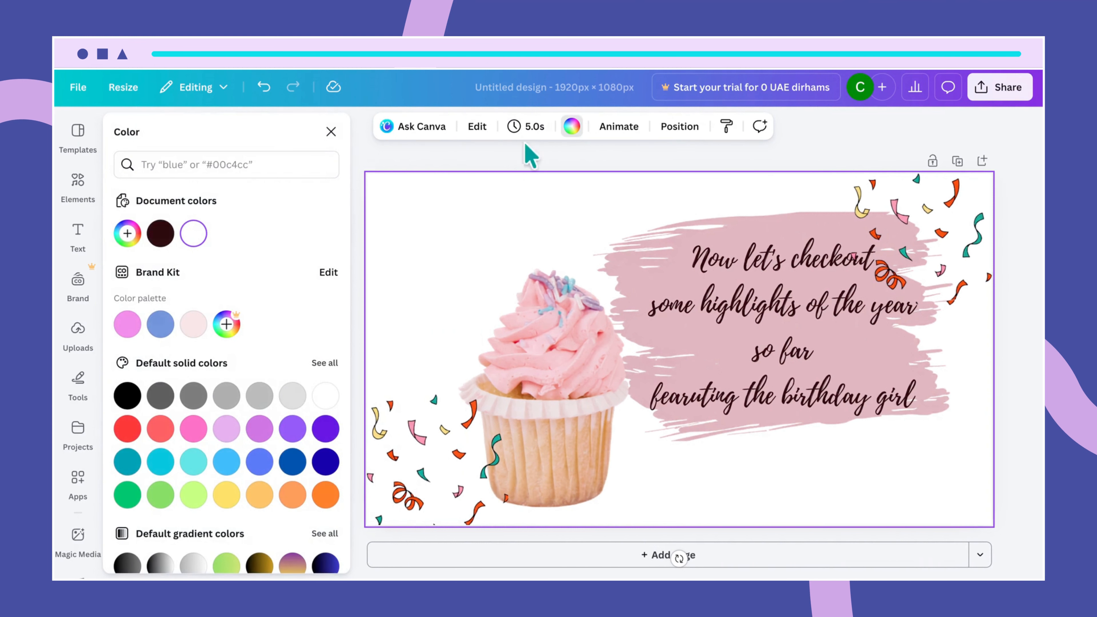
{"action": "left_click", "coordinate": [130, 235]}
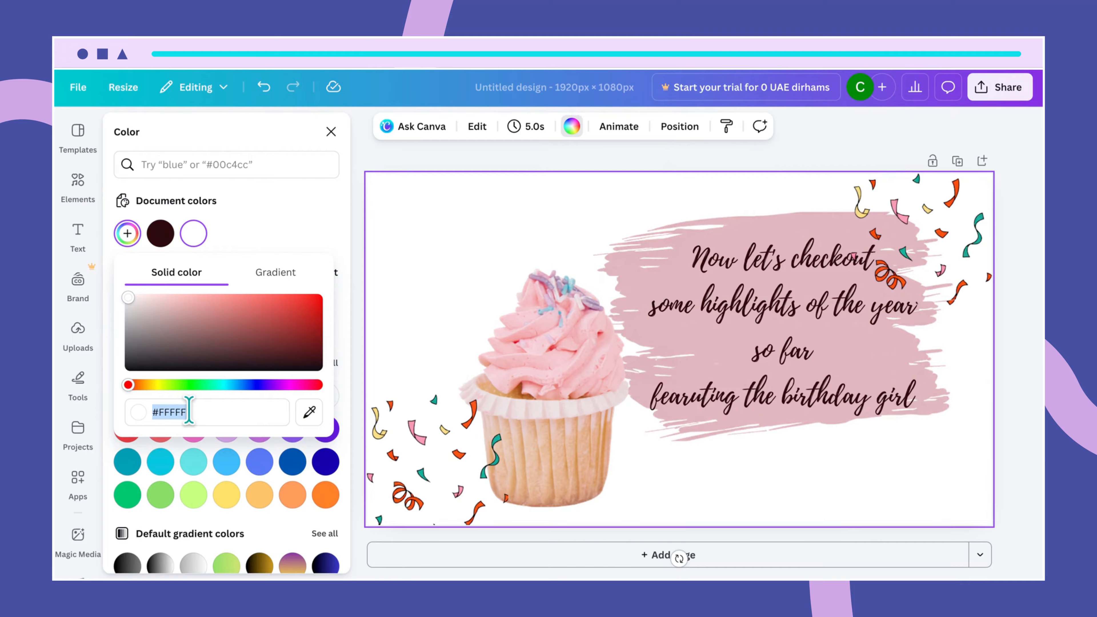
{"action": "type", "text": "#1"}
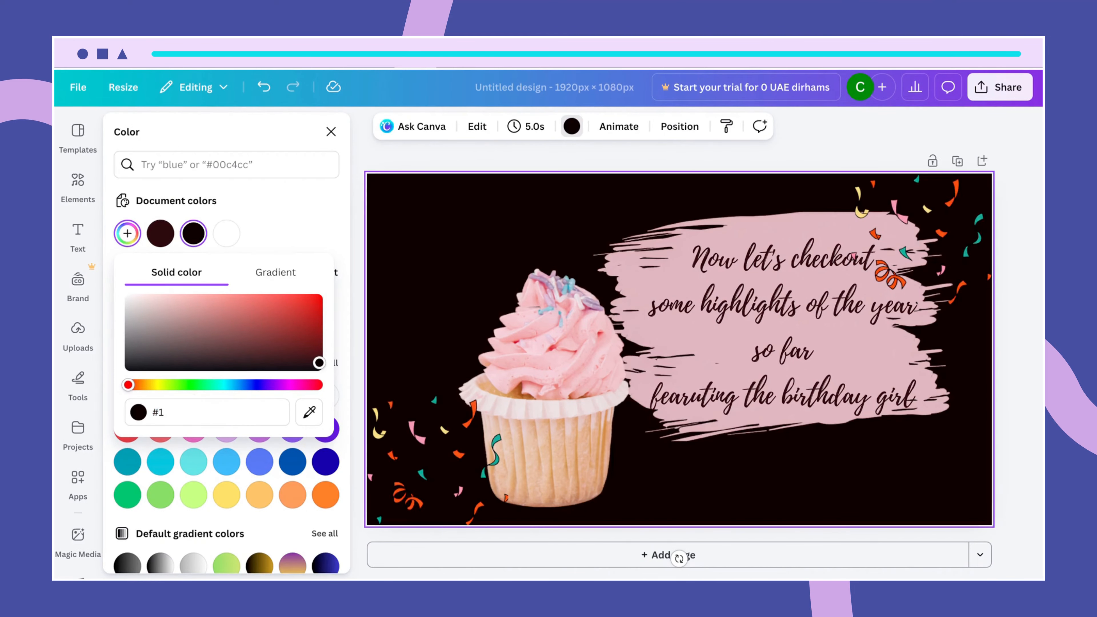
{"action": "type", "text": "C"}
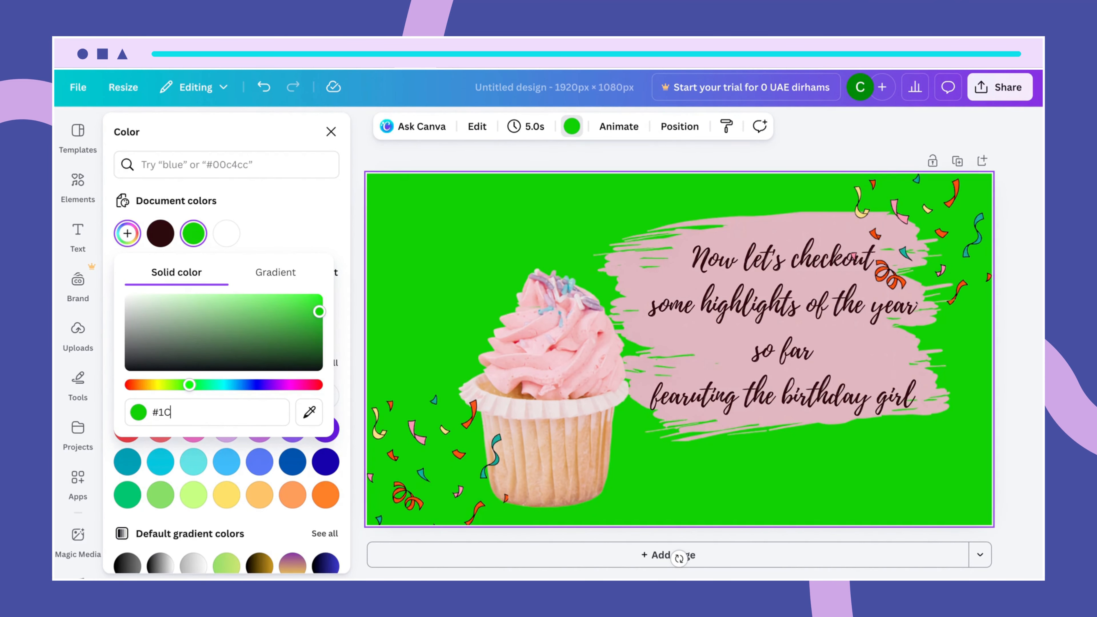
{"action": "type", "text": "A"}
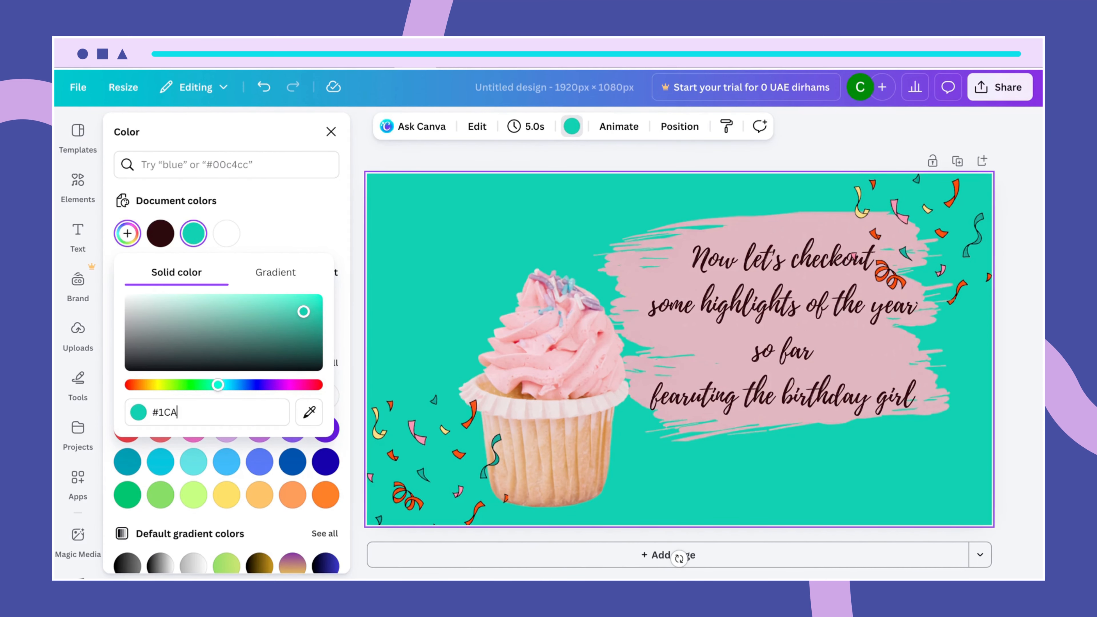
{"action": "type", "text": "BB0"}
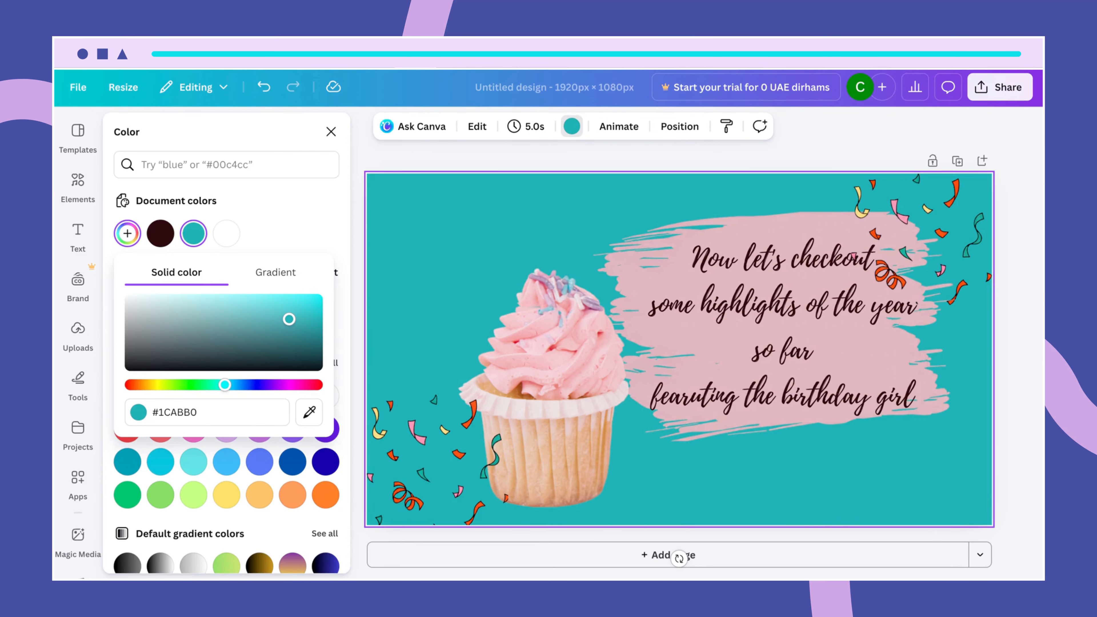
{"action": "left_click", "coordinate": [423, 328]}
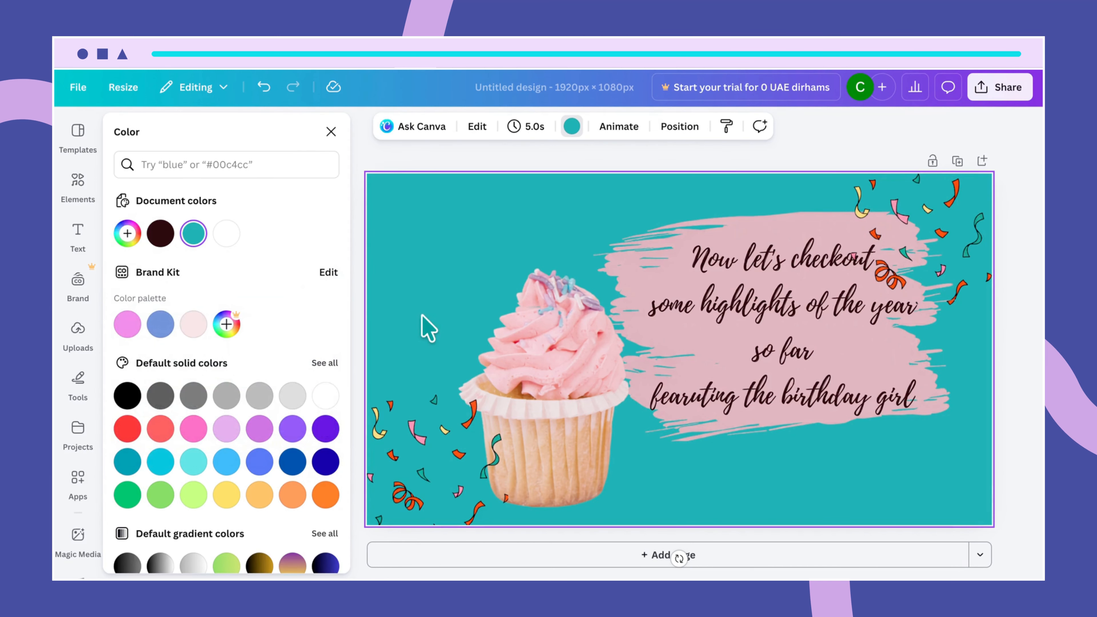
Enlarge the pink brush stroke layer until it covers most of the page behind the cupcake and text
{"action": "left_click", "coordinate": [652, 276]}
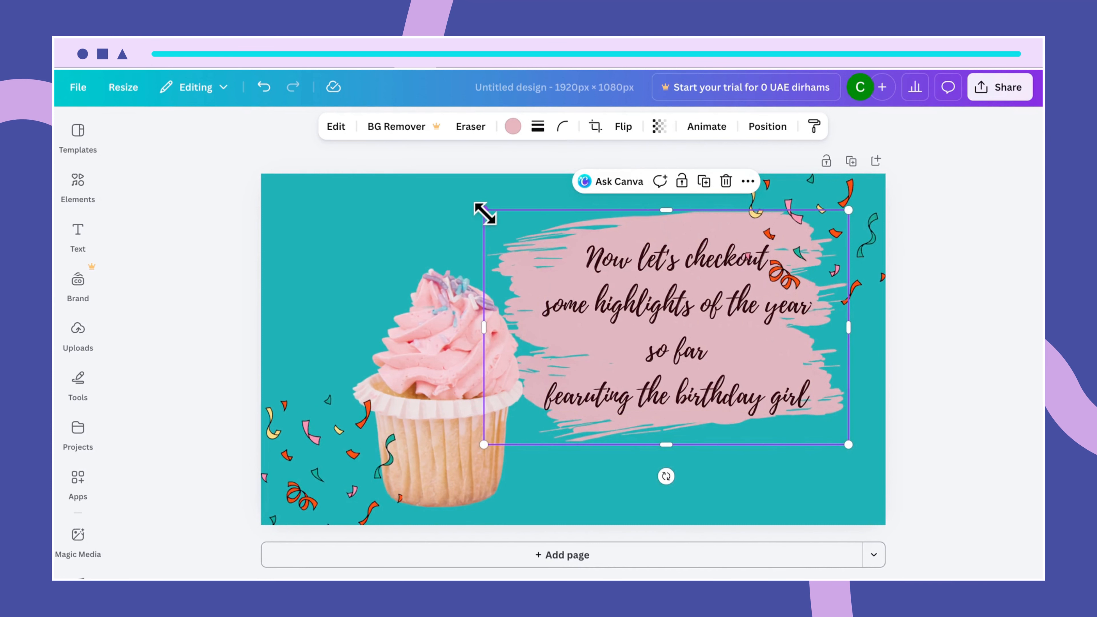
{"action": "left_click_drag", "start_coordinate": [482, 213], "coordinate": [418, 167]}
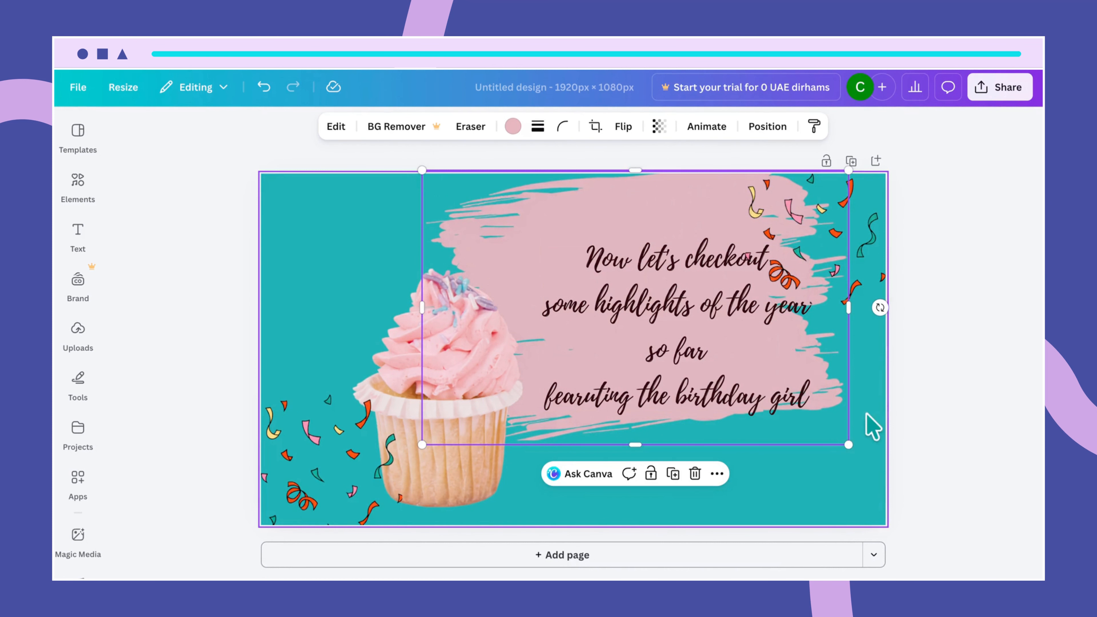
{"action": "mouse_move", "coordinate": [848, 445]}
{"action": "left_mouse_down"}
{"action": "mouse_move", "coordinate": [889, 562]}
{"action": "mouse_move", "coordinate": [910, 568]}
{"action": "mouse_move", "coordinate": [825, 529]}
{"action": "mouse_move", "coordinate": [883, 567]}
{"action": "left_mouse_up"}
{"action": "mouse_move", "coordinate": [421, 532]}
{"action": "left_mouse_down"}
{"action": "mouse_move", "coordinate": [399, 524]}
{"action": "mouse_move", "coordinate": [279, 558]}
{"action": "left_mouse_up"}
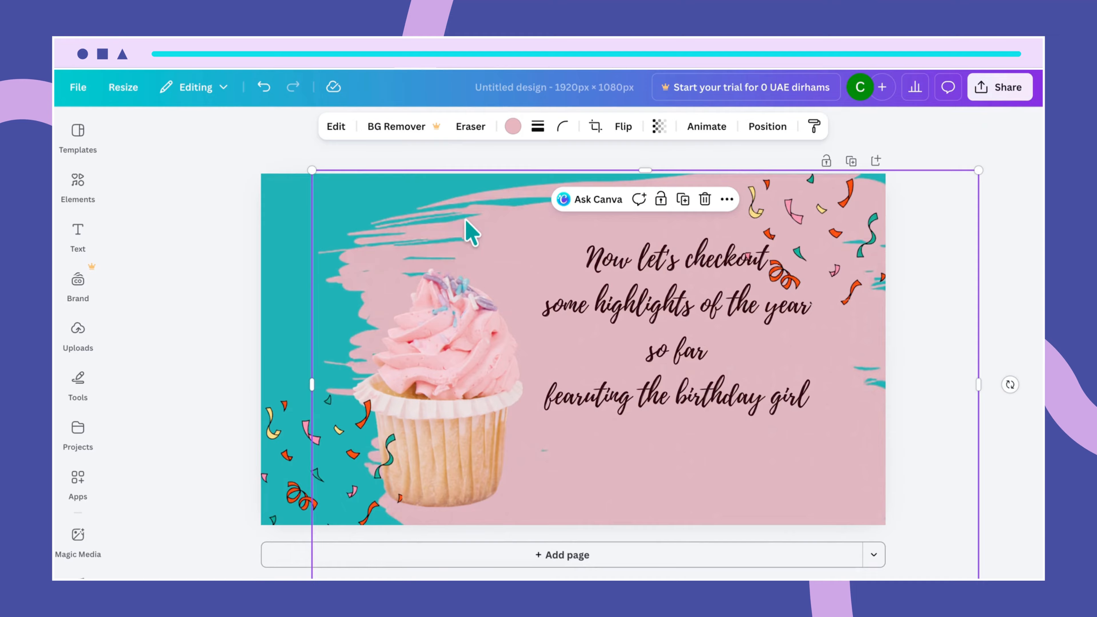
{"action": "mouse_move", "coordinate": [469, 231]}
{"action": "left_mouse_down"}
{"action": "mouse_move", "coordinate": [454, 197]}
{"action": "mouse_move", "coordinate": [453, 208]}
{"action": "left_mouse_up"}
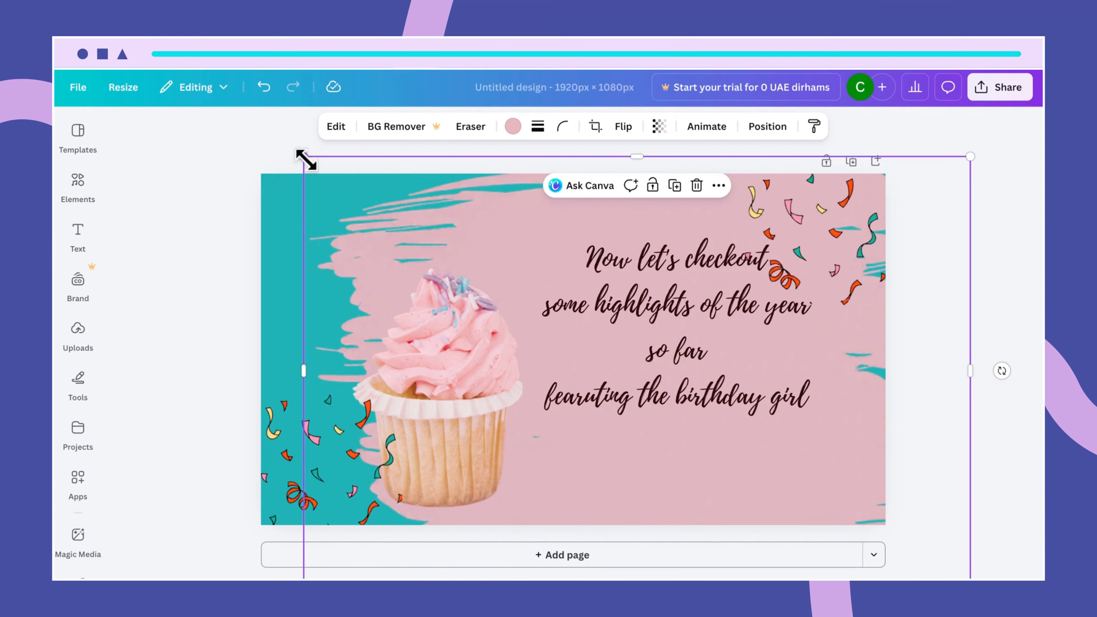
{"action": "left_click_drag", "start_coordinate": [305, 158], "coordinate": [283, 143]}
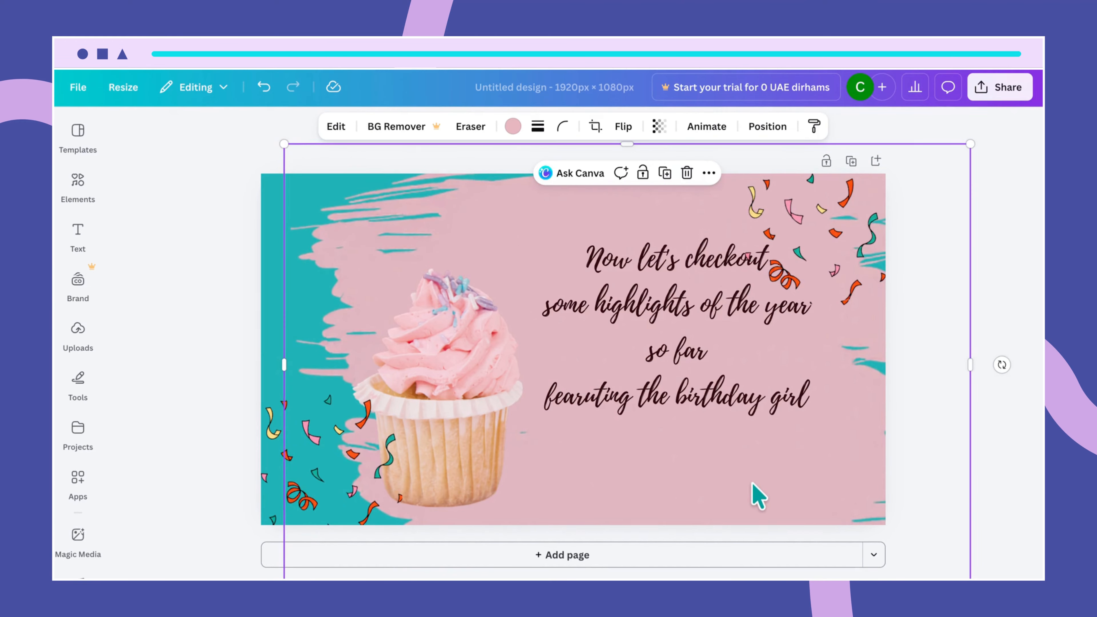
Move the enlarged brush stroke and the cupcake slightly down and to the right, and select the brush stroke again
{"action": "left_click_drag", "start_coordinate": [758, 496], "coordinate": [796, 502]}
{"action": "left_click_drag", "start_coordinate": [796, 504], "coordinate": [791, 506]}
{"action": "left_click", "coordinate": [433, 464]}
{"action": "left_click_drag", "start_coordinate": [433, 464], "coordinate": [484, 474]}
{"action": "left_click", "coordinate": [391, 221]}
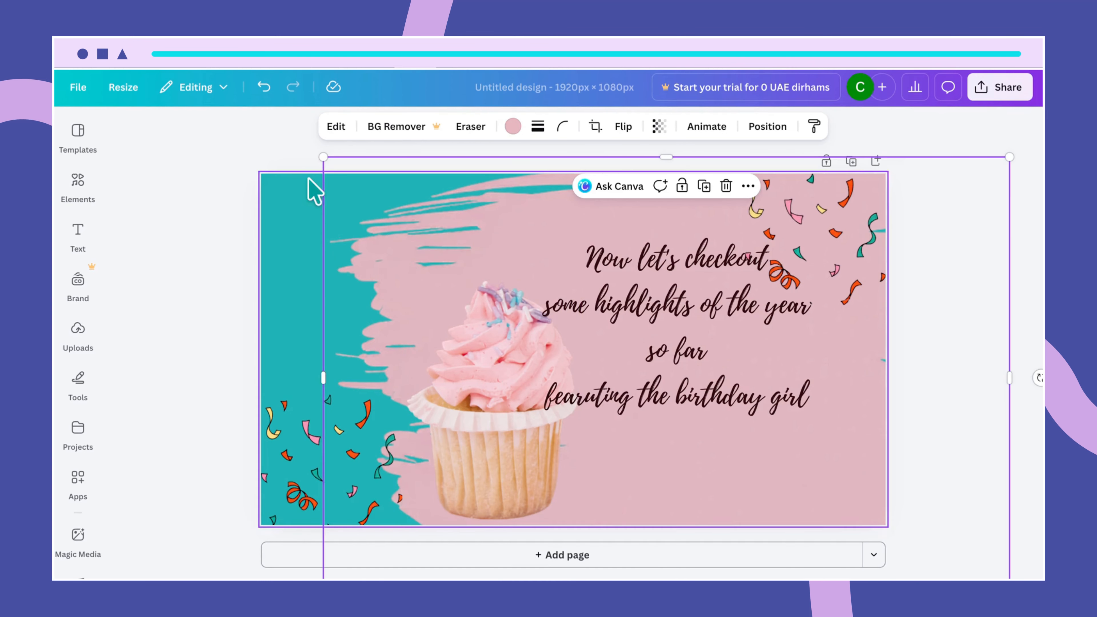
Enlarge the pink brush stroke further toward the page's upper left and shift it slightly right so teal still shows beside it
{"action": "mouse_move", "coordinate": [323, 157]}
{"action": "left_mouse_down"}
{"action": "mouse_move", "coordinate": [308, 143]}
{"action": "mouse_move", "coordinate": [289, 150]}
{"action": "left_mouse_up"}
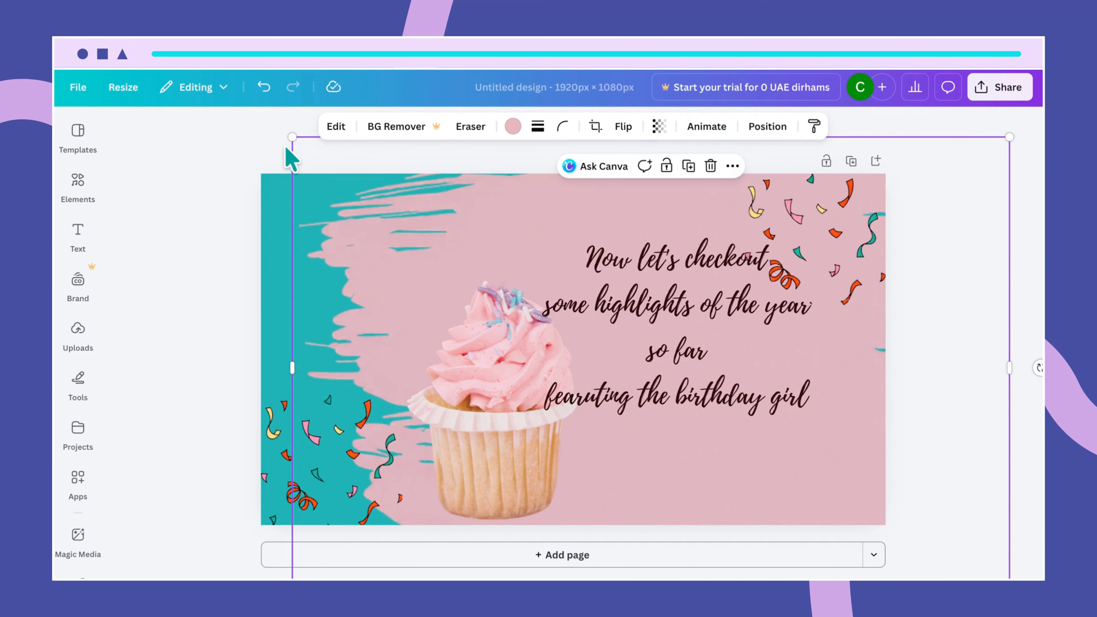
{"action": "left_click_drag", "start_coordinate": [525, 224], "coordinate": [546, 225]}
{"action": "mouse_move", "coordinate": [313, 137]}
{"action": "left_mouse_down"}
{"action": "mouse_move", "coordinate": [286, 125]}
{"action": "mouse_move", "coordinate": [300, 129]}
{"action": "left_mouse_up"}
{"action": "left_click_drag", "start_coordinate": [451, 207], "coordinate": [453, 211]}
Move the text block up and to the right, clear of the cupcake, and nudge the cupcake slightly left
{"action": "left_click", "coordinate": [759, 384]}
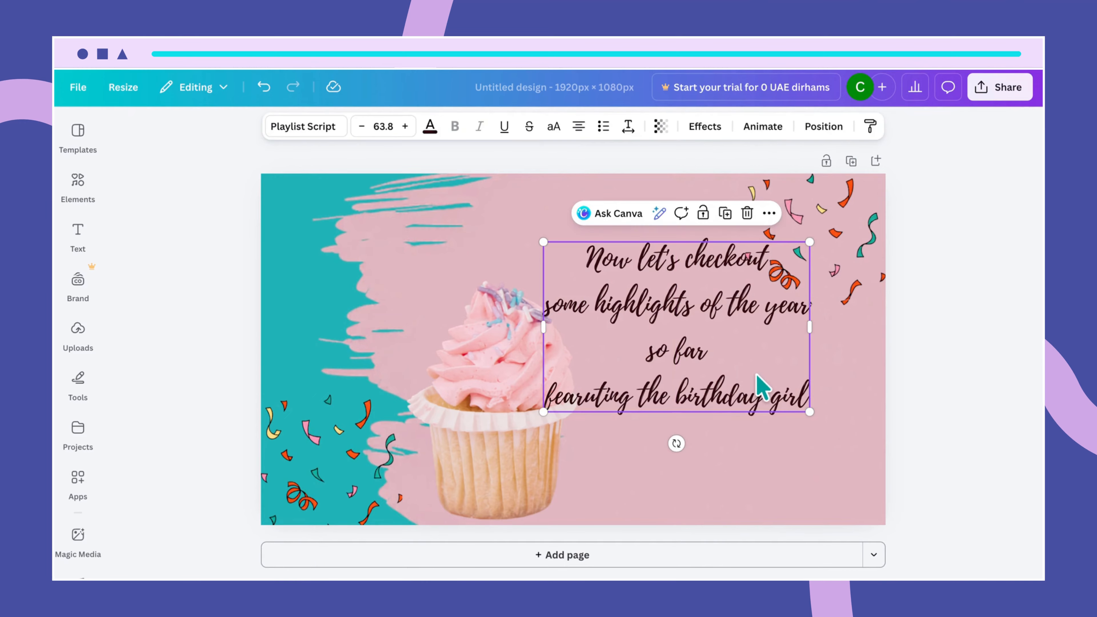
{"action": "left_click_drag", "start_coordinate": [734, 368], "coordinate": [771, 349]}
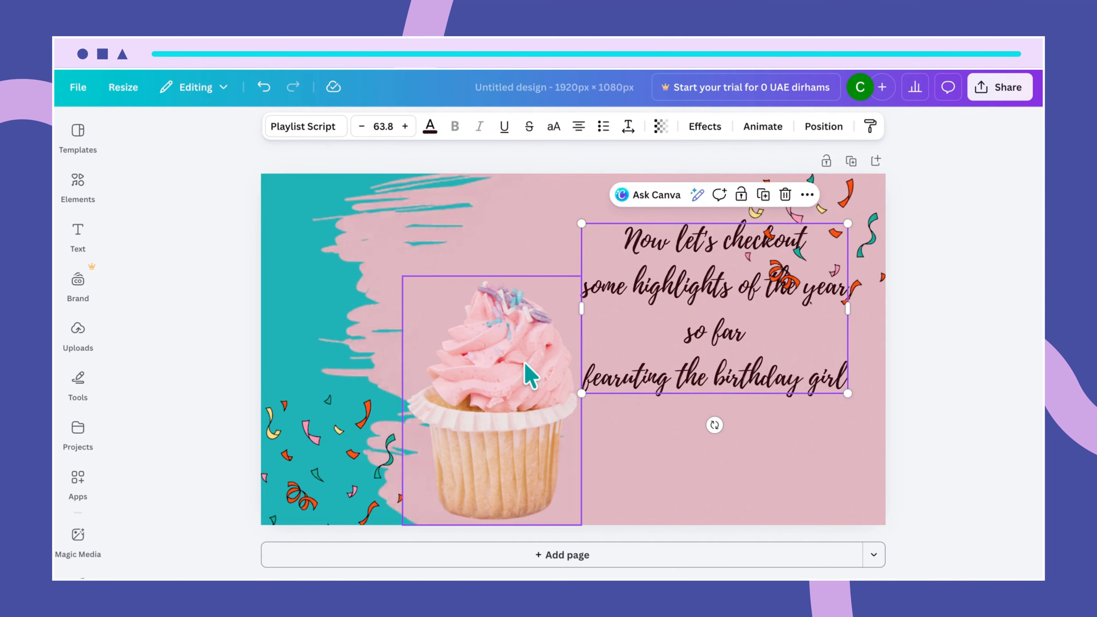
{"action": "left_click", "coordinate": [521, 375]}
{"action": "left_click_drag", "start_coordinate": [521, 374], "coordinate": [518, 370]}
Shift the lower-left confetti further into the page corner and change its orange color to #5A9DA2
{"action": "left_click", "coordinate": [343, 446]}
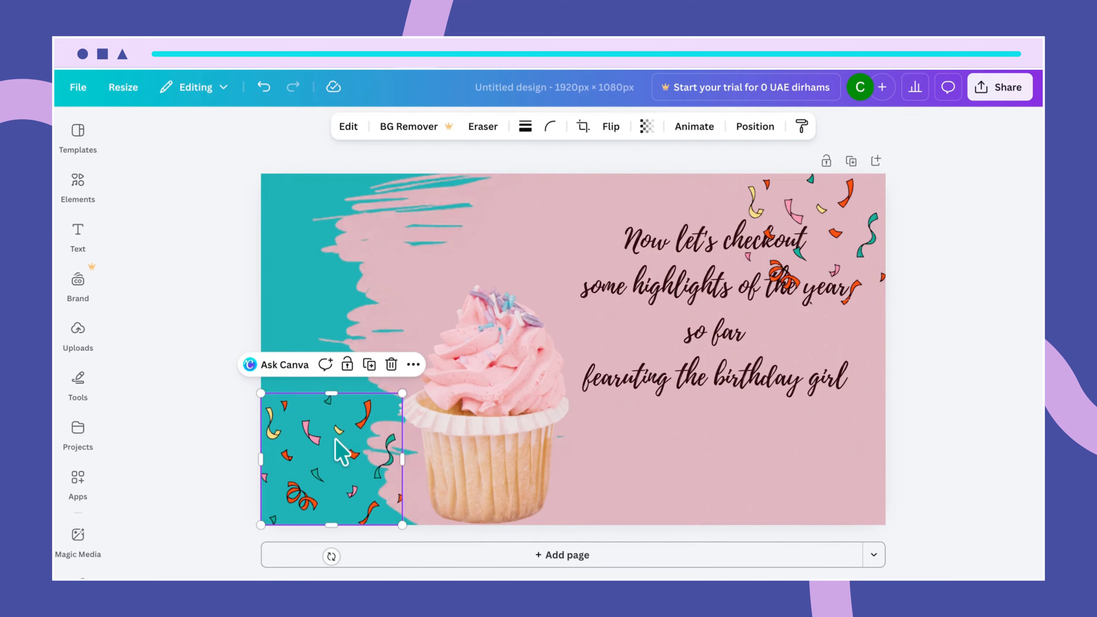
{"action": "left_click_drag", "start_coordinate": [342, 446], "coordinate": [312, 457]}
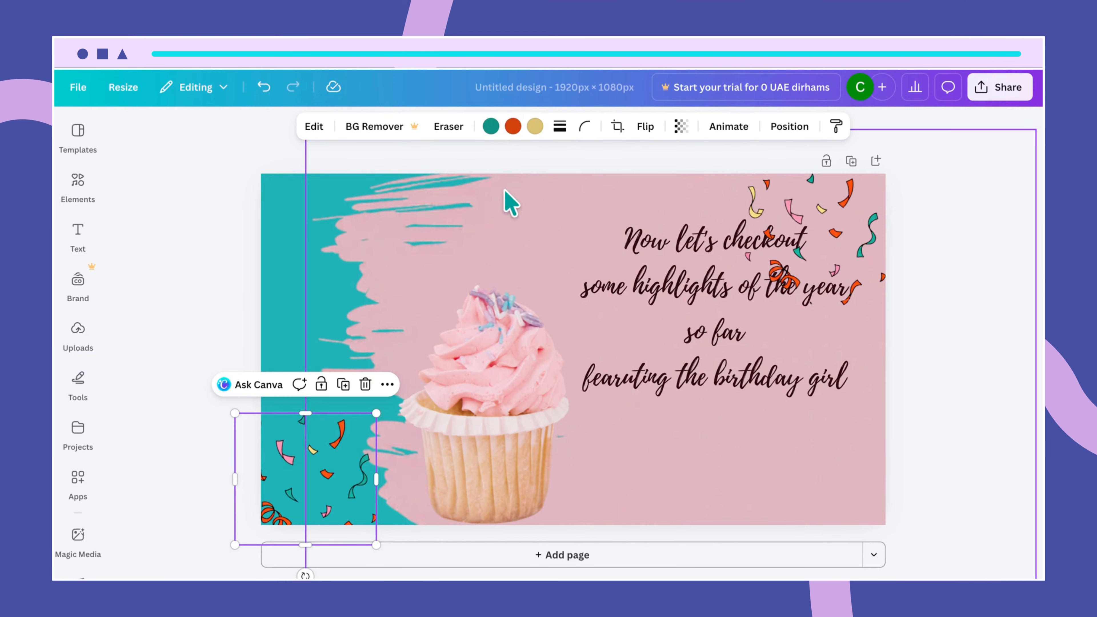
{"action": "left_click", "coordinate": [513, 126]}
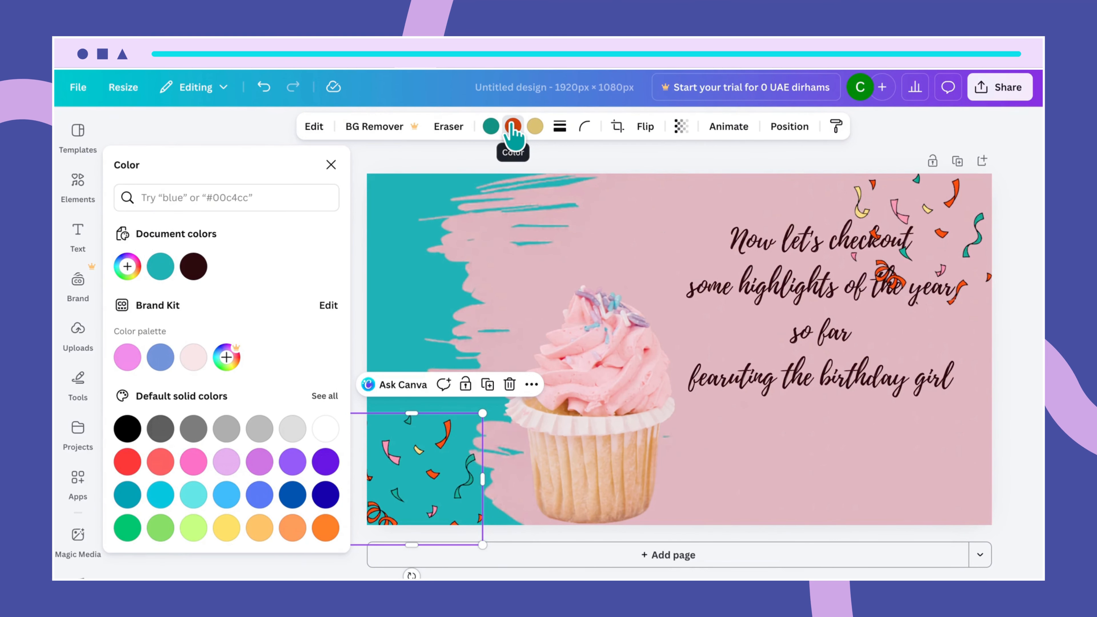
{"action": "left_click", "coordinate": [128, 266]}
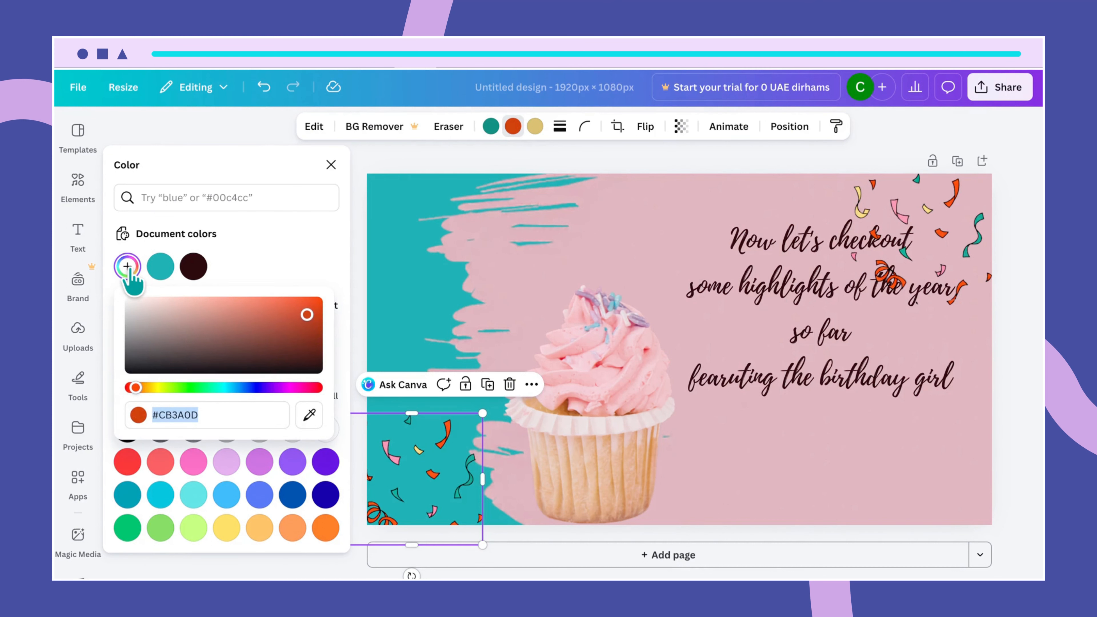
{"action": "type", "text": "#5A"}
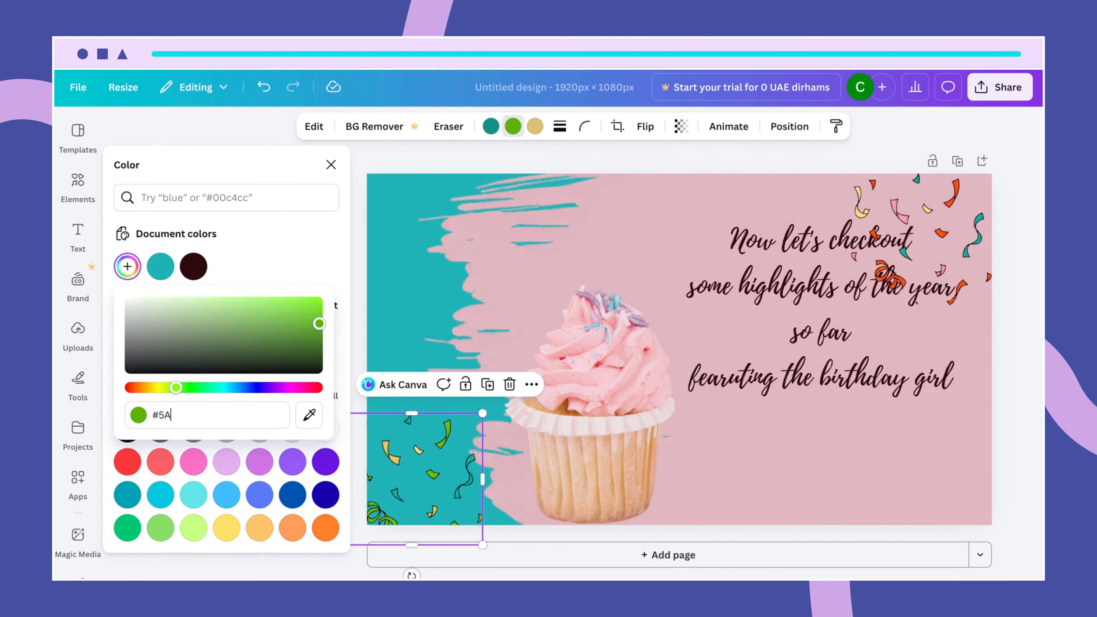
{"action": "type", "text": "9DA2"}
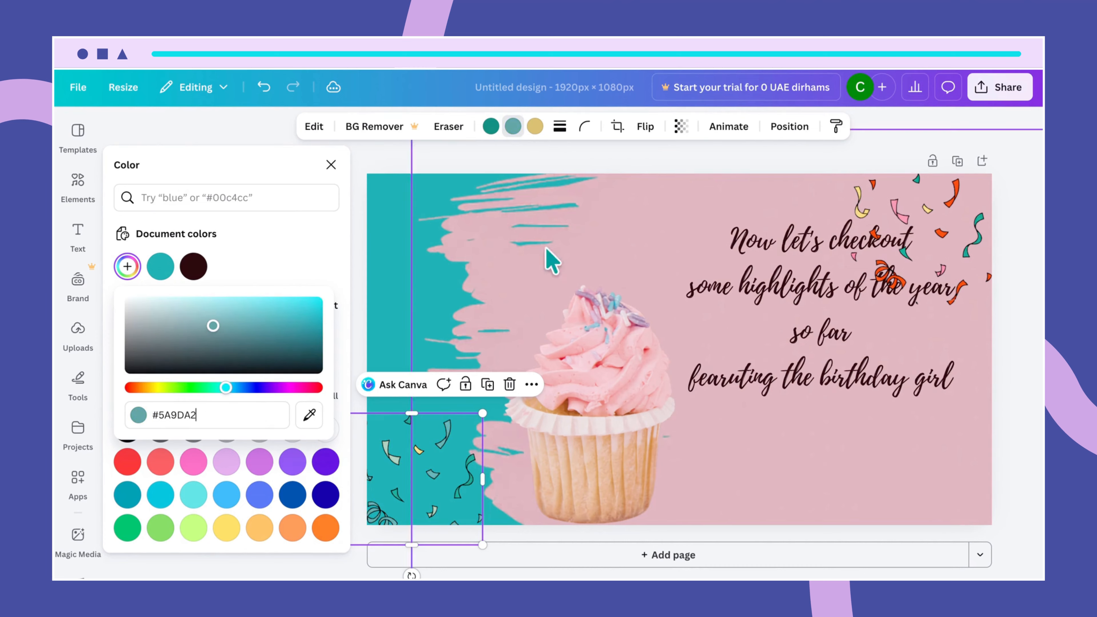
Recolor the upper-right confetti's orange with the document's teal, and shift both confetti pieces further toward their page corners
{"action": "left_click", "coordinate": [962, 239]}
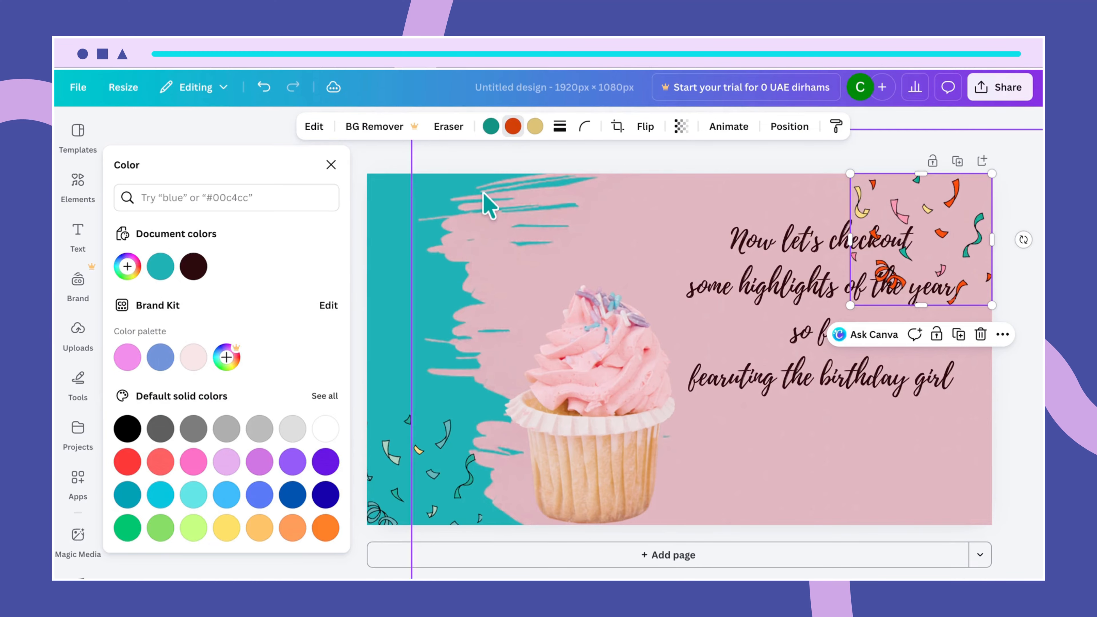
{"action": "left_click", "coordinate": [513, 128]}
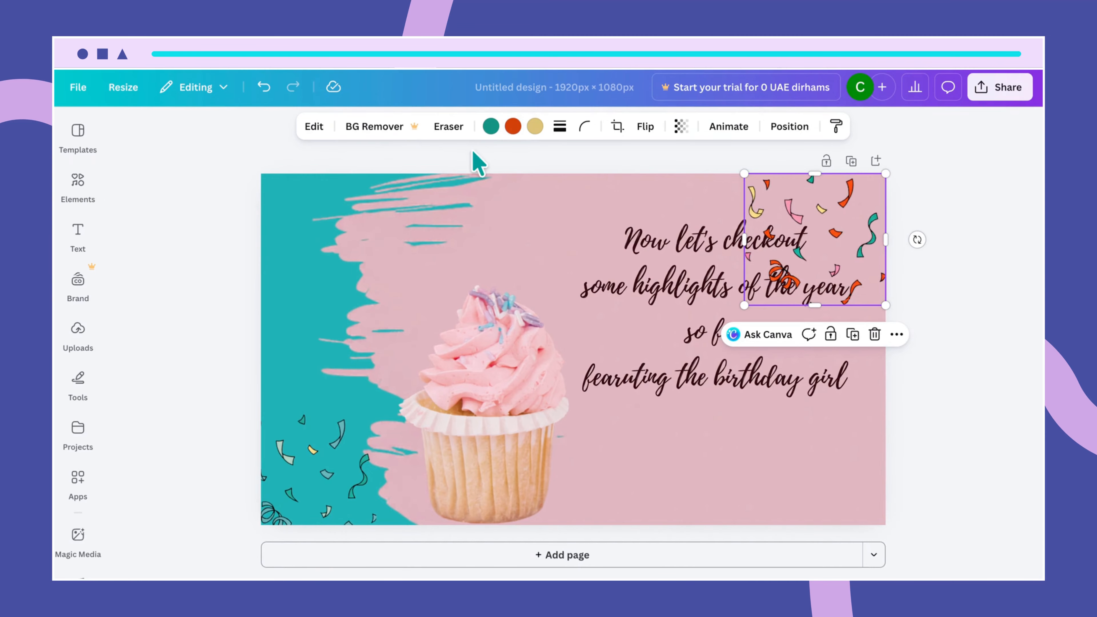
{"action": "left_click", "coordinate": [513, 127]}
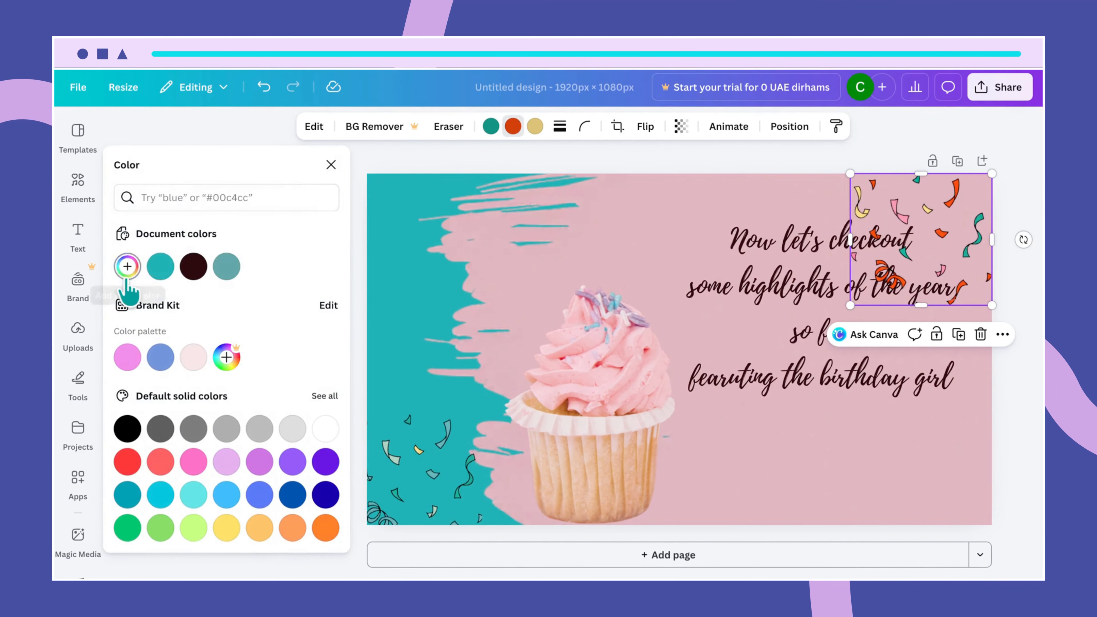
{"action": "left_click", "coordinate": [160, 267]}
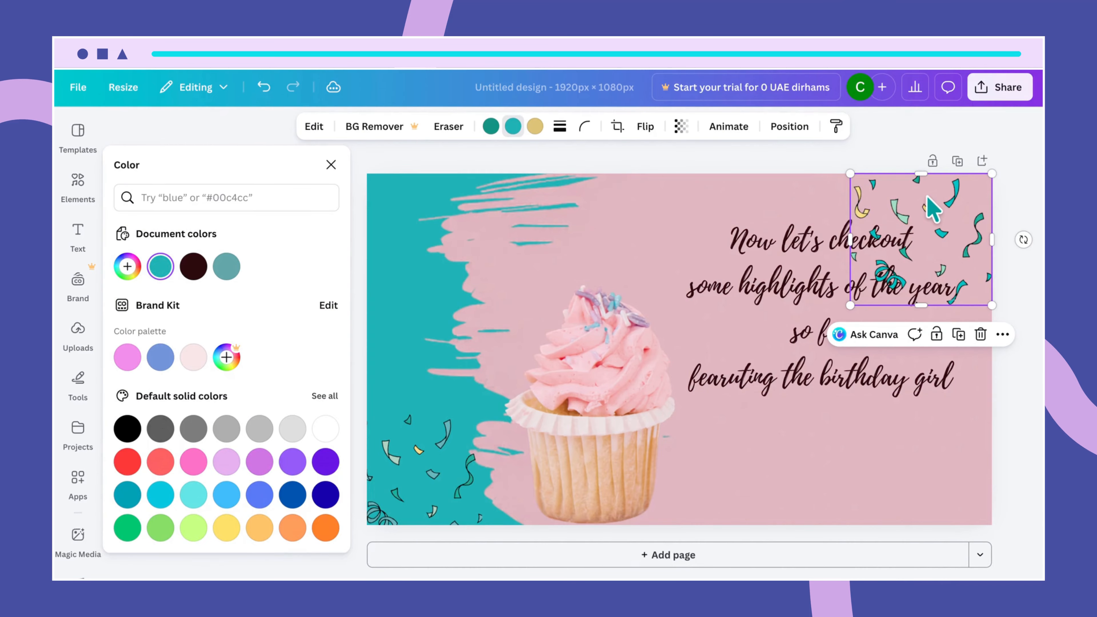
{"action": "left_click_drag", "start_coordinate": [927, 196], "coordinate": [963, 182]}
{"action": "left_click_drag", "start_coordinate": [431, 482], "coordinate": [409, 477]}
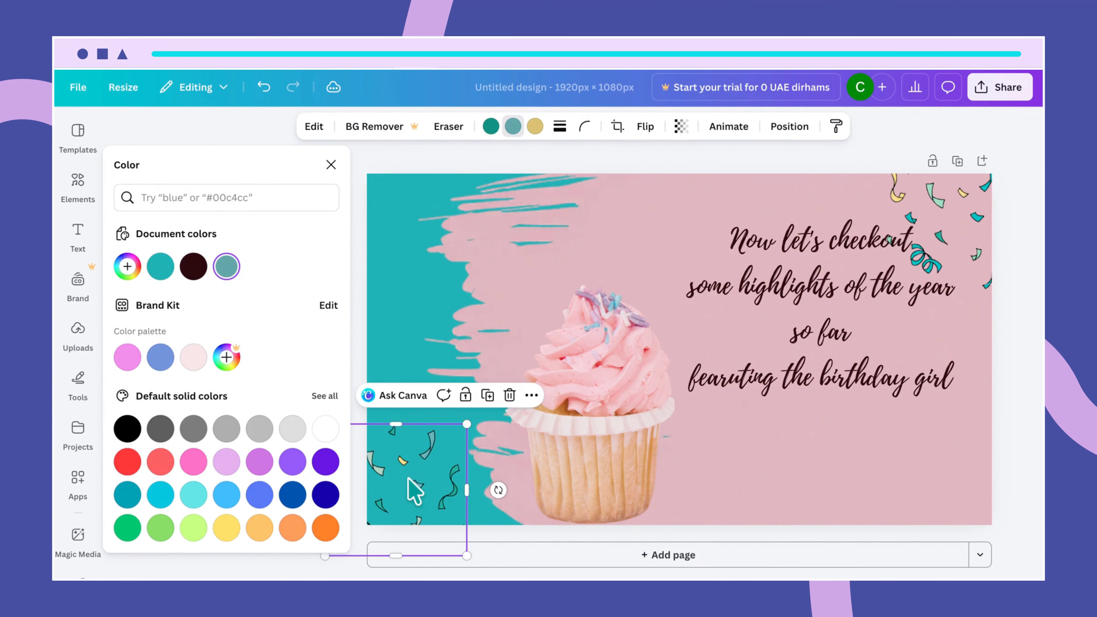
Change the pink brush stroke's color to the custom color #DC96DC
{"action": "left_click", "coordinate": [375, 316]}
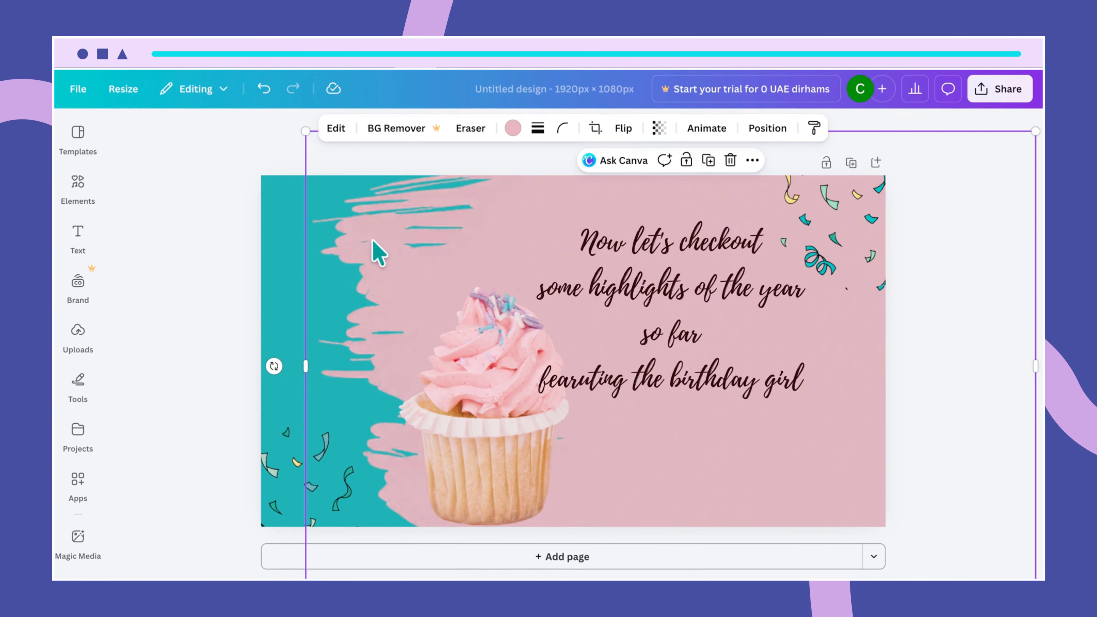
{"action": "left_click", "coordinate": [512, 128]}
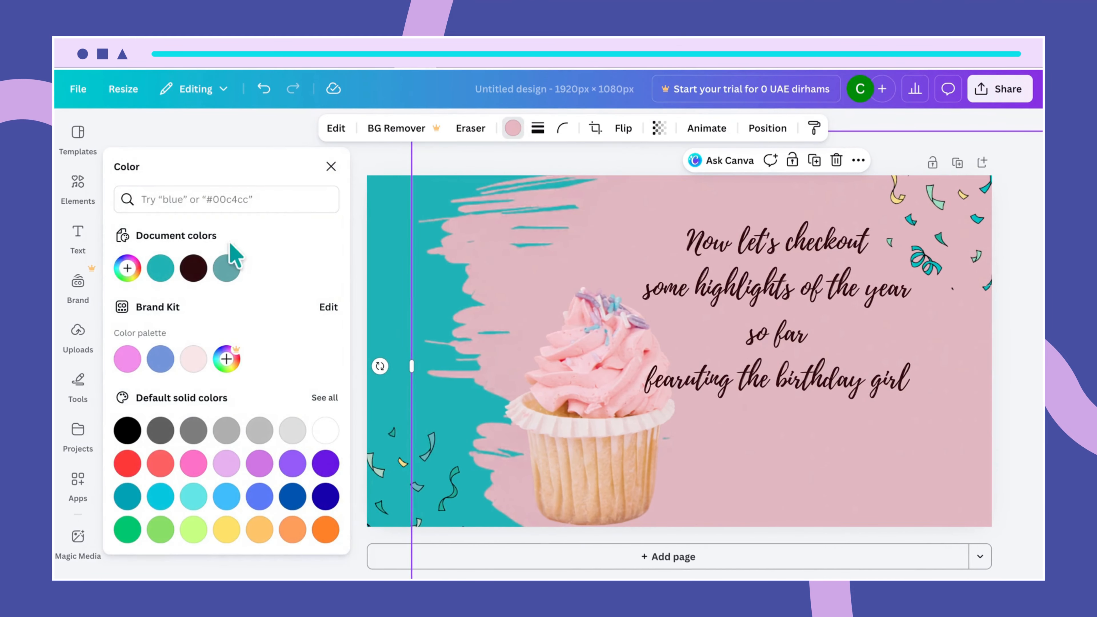
{"action": "left_click", "coordinate": [128, 268]}
{"action": "left_click", "coordinate": [173, 416]}
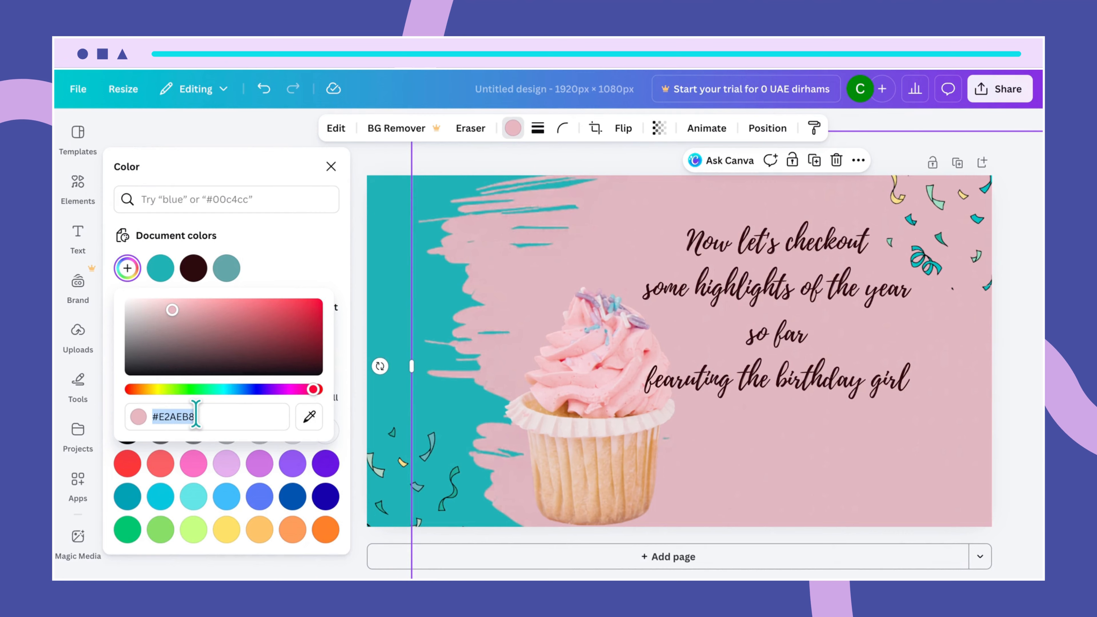
{"action": "type", "text": "#DC"}
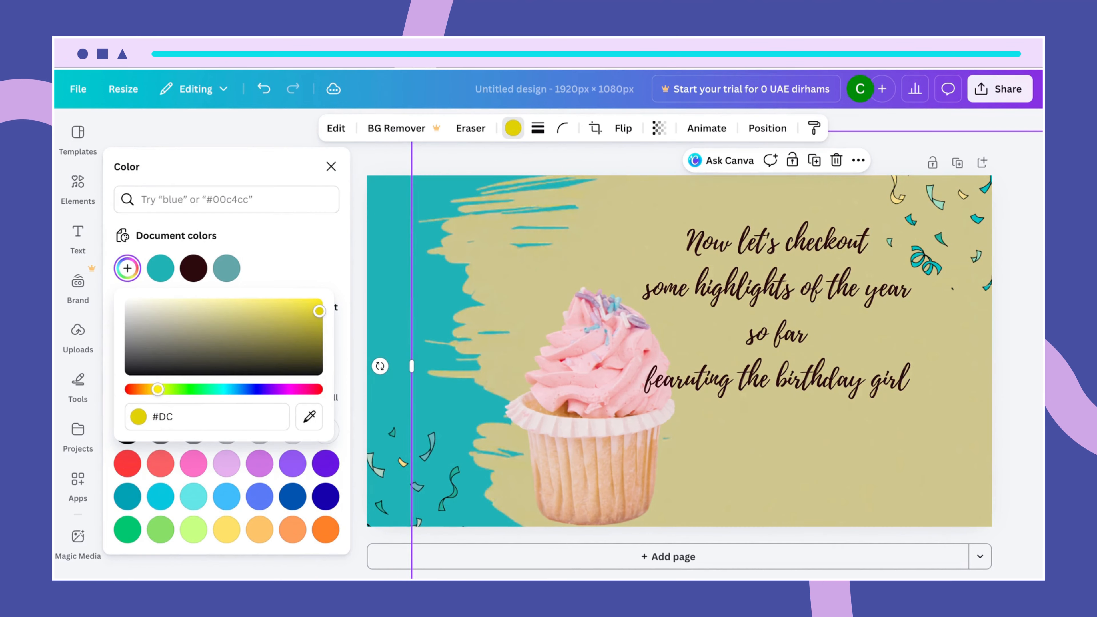
{"action": "type", "text": "96"}
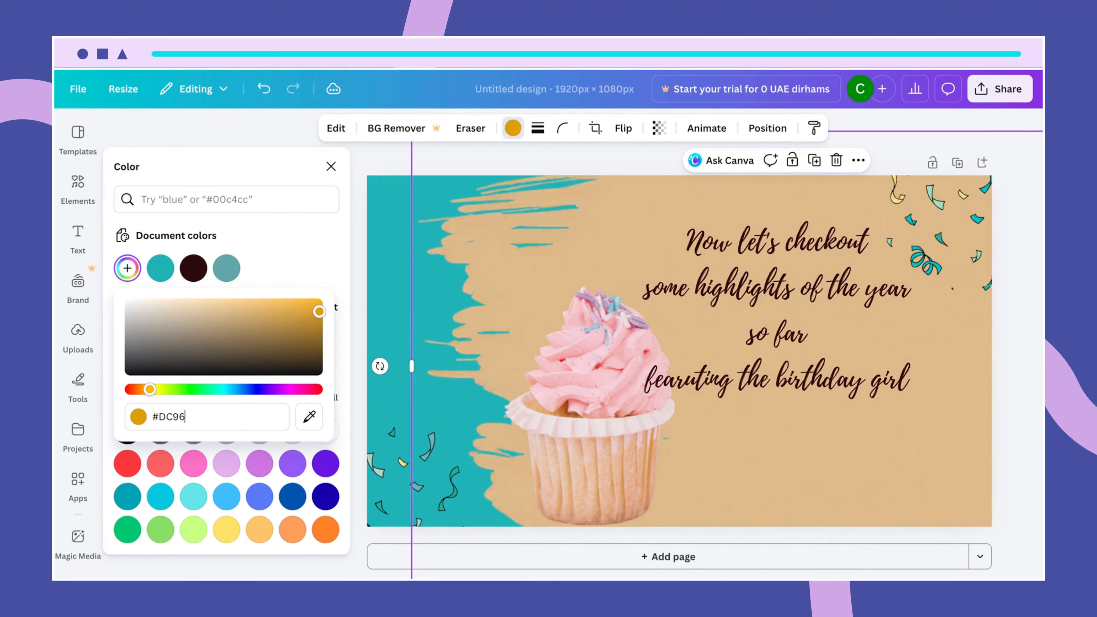
{"action": "type", "text": "DC"}
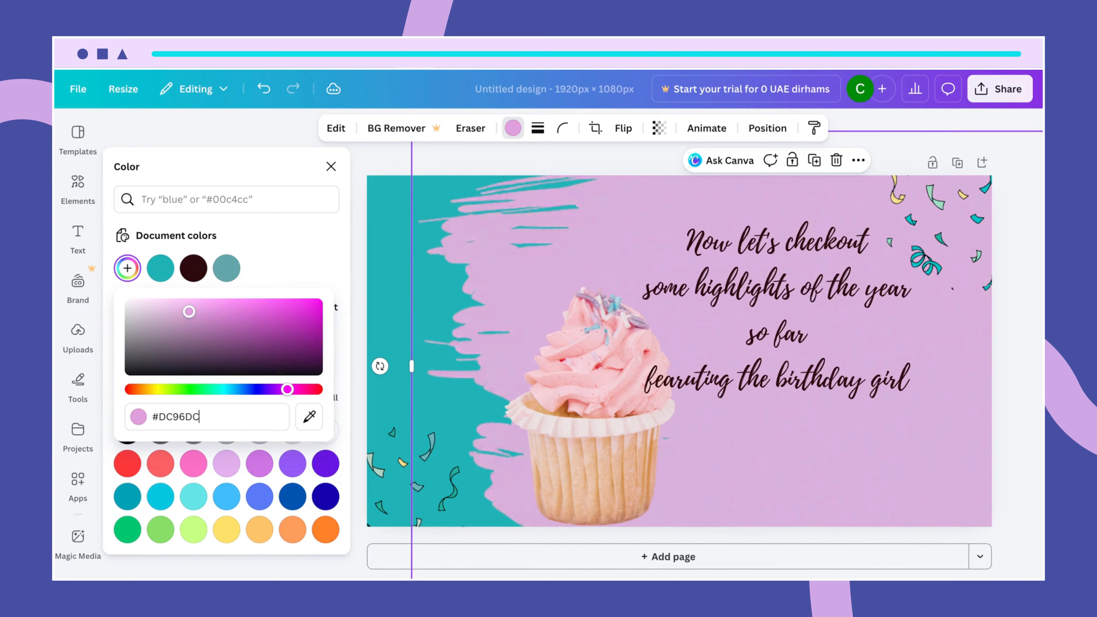
Nudge the cupcake slightly left and change its pink color to the custom color #99D6DA
{"action": "left_click", "coordinate": [579, 369]}
{"action": "left_click_drag", "start_coordinate": [574, 359], "coordinate": [568, 360]}
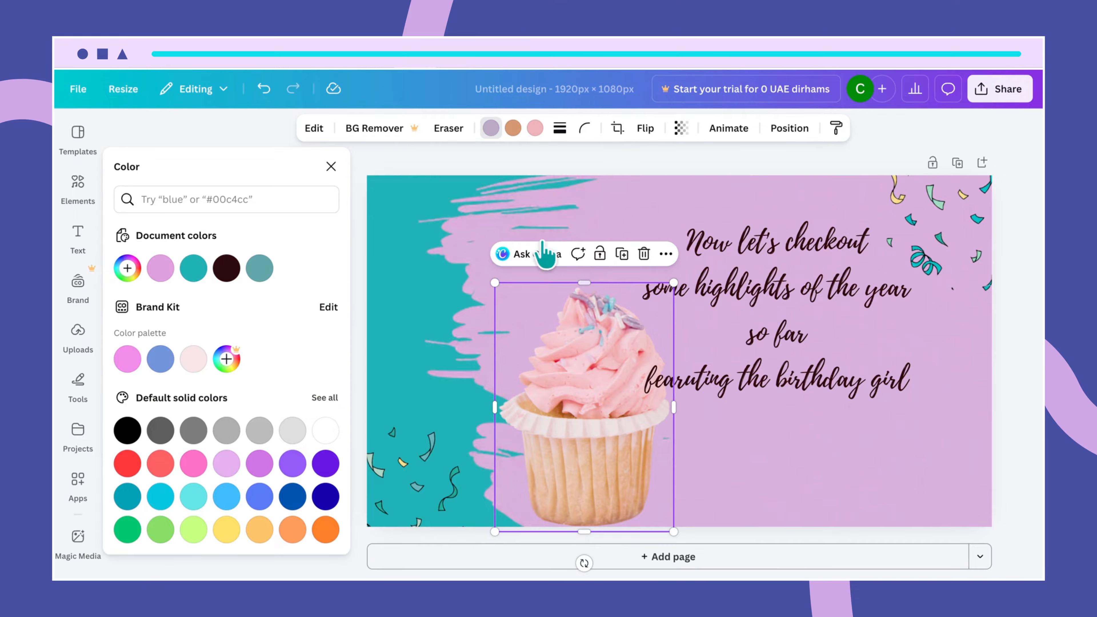
{"action": "left_click", "coordinate": [535, 130]}
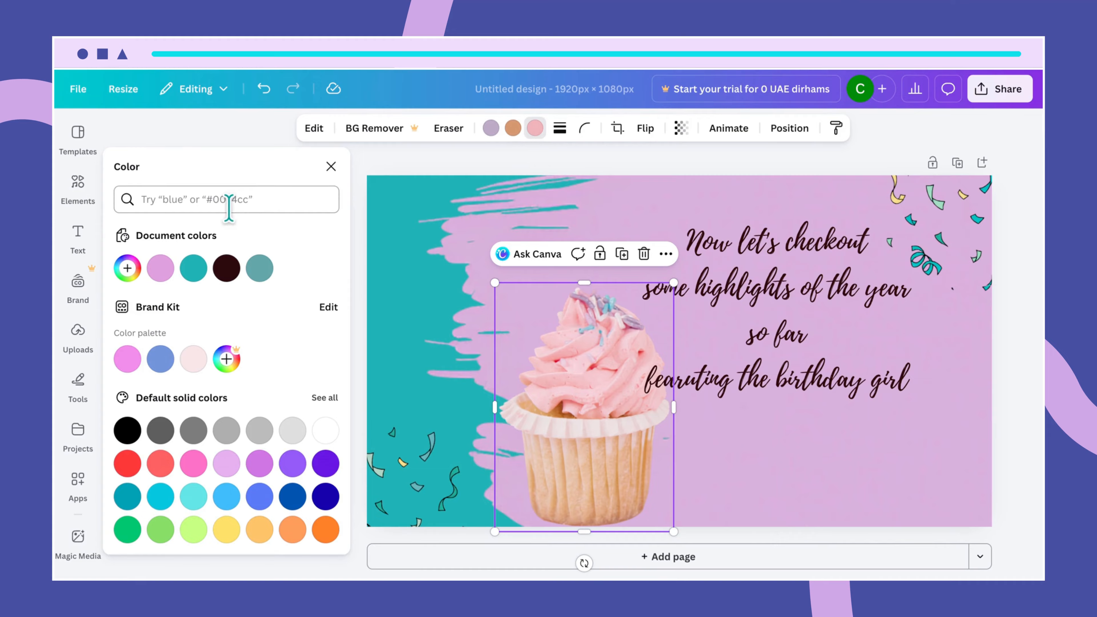
{"action": "left_click", "coordinate": [127, 268]}
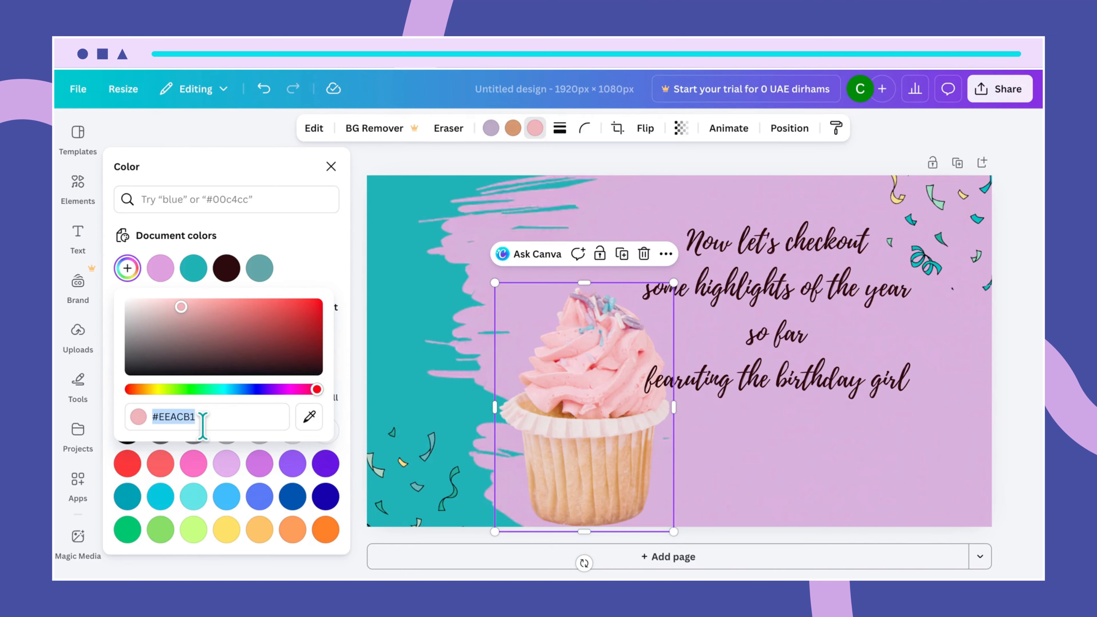
{"action": "type", "text": "#99"}
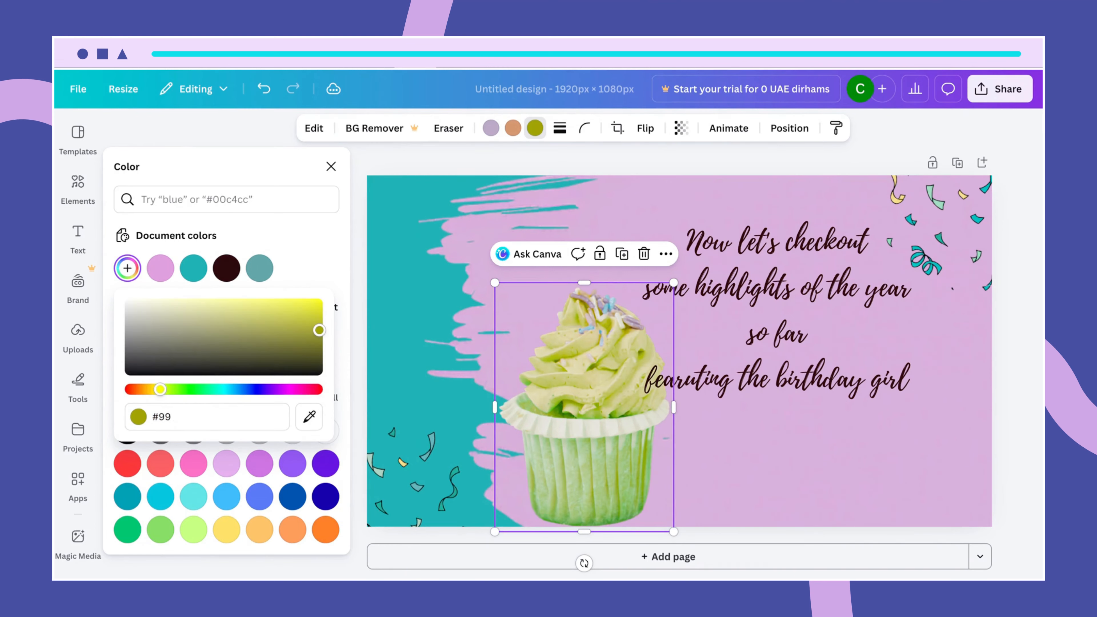
{"action": "type", "text": "DC"}
{"action": "key", "text": "BackSpace"}
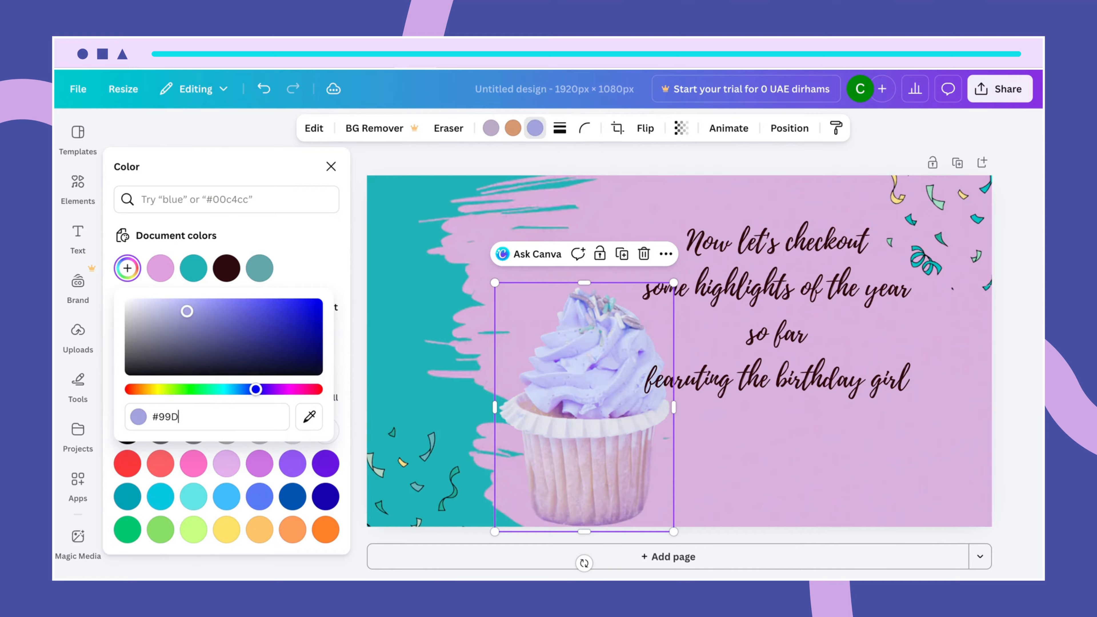
{"action": "type", "text": "6"}
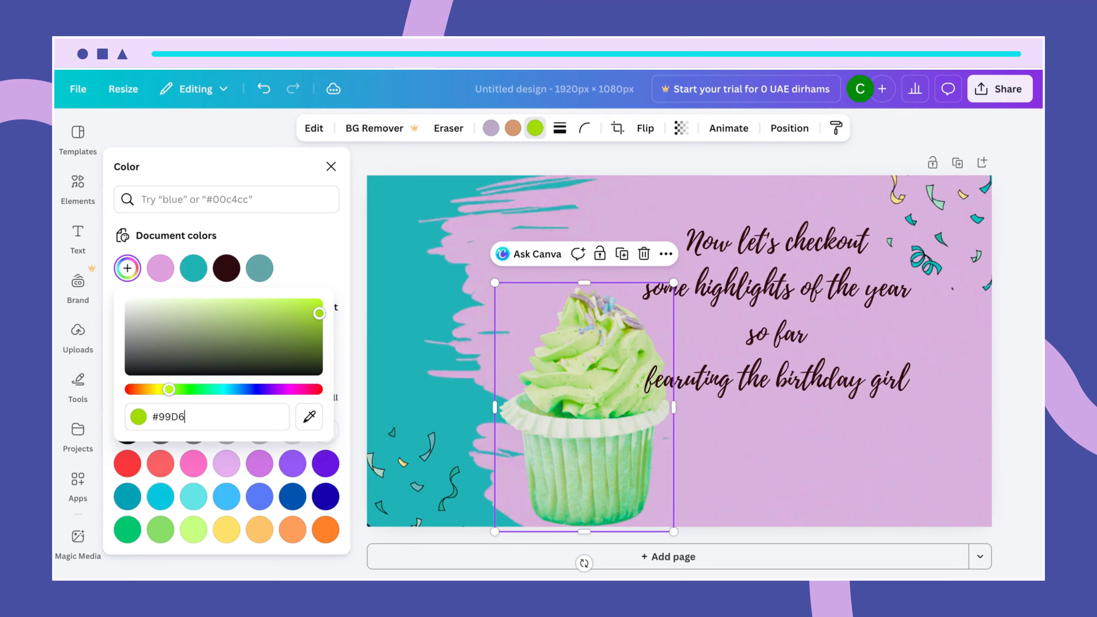
{"action": "type", "text": "DA"}
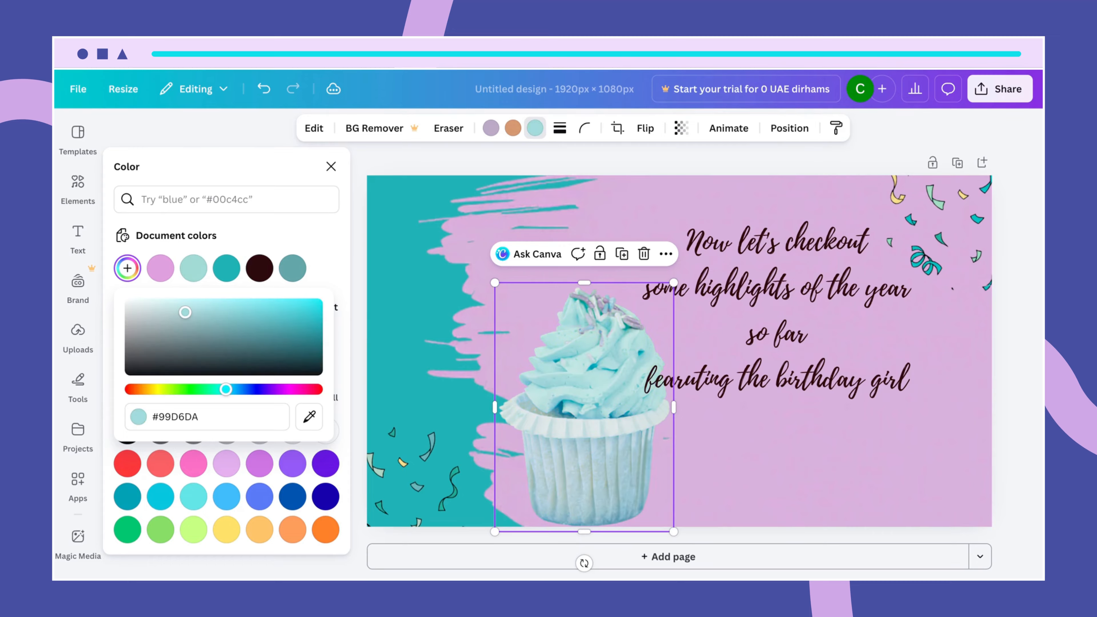
Make the cupcake slightly smaller and reposition it between the brush stroke's ragged edge and the text
{"action": "left_click", "coordinate": [798, 465]}
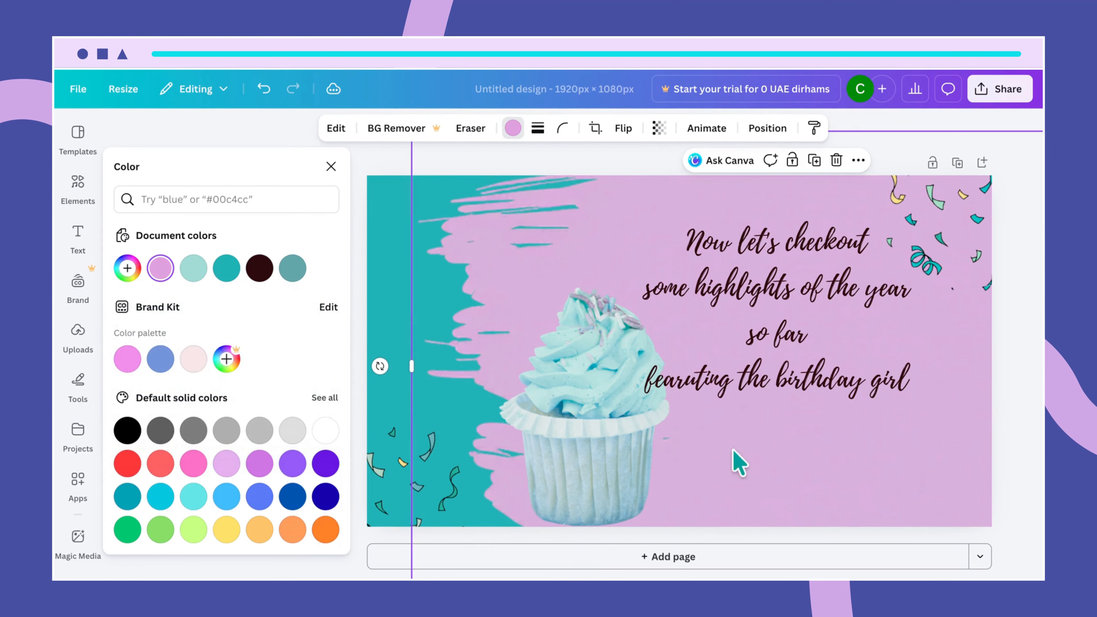
{"action": "left_click", "coordinate": [606, 454]}
{"action": "left_click_drag", "start_coordinate": [604, 453], "coordinate": [583, 448]}
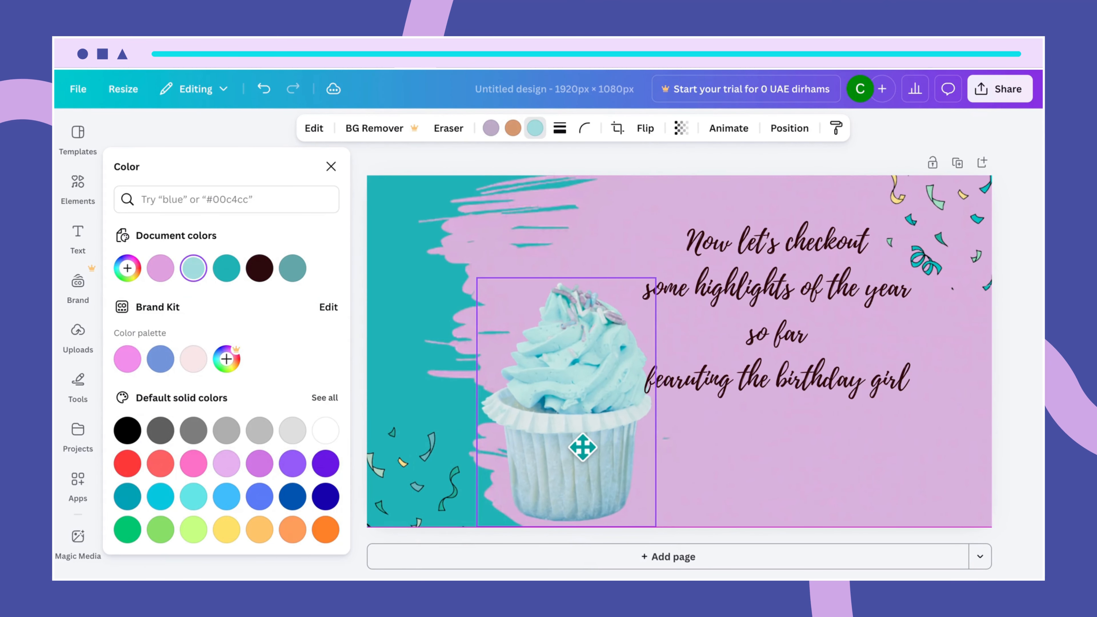
{"action": "left_click_drag", "start_coordinate": [477, 278], "coordinate": [485, 298]}
{"action": "left_click_drag", "start_coordinate": [595, 516], "coordinate": [612, 493]}
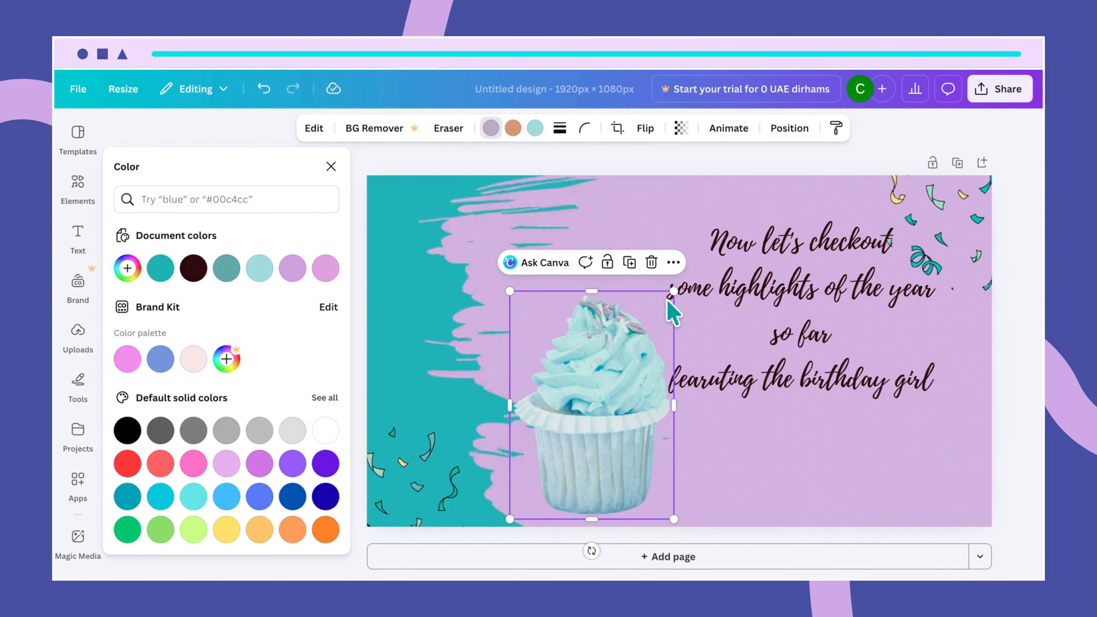
{"action": "left_click_drag", "start_coordinate": [674, 290], "coordinate": [679, 283]}
Replace the text in the highlights text box with "Now let's celebrate the"
{"action": "double_click", "coordinate": [805, 395]}
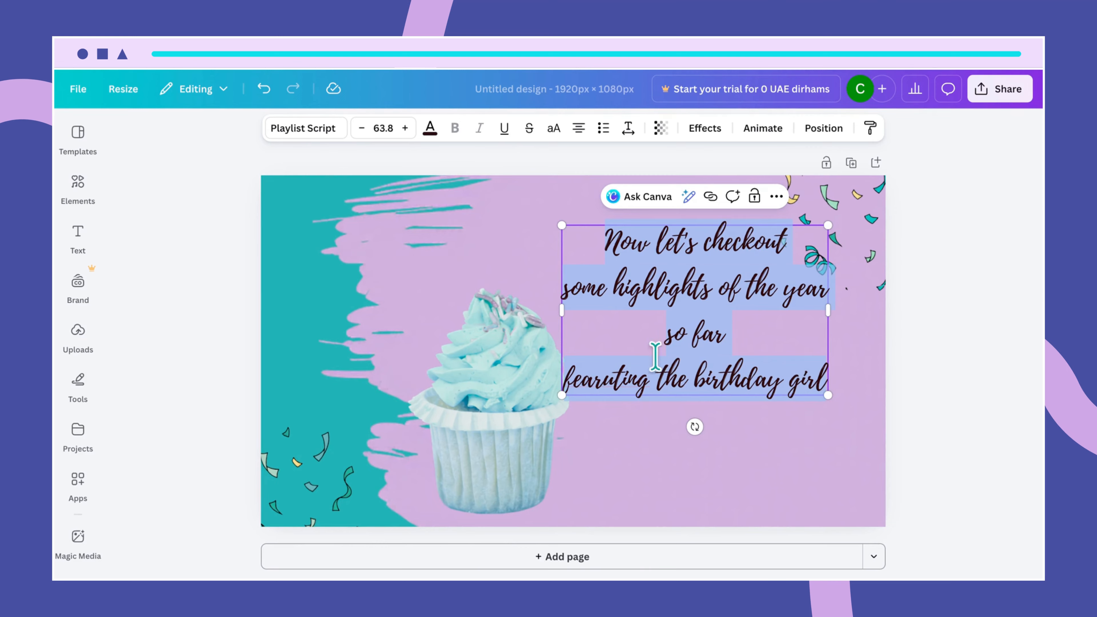
{"action": "key", "text": "super+Tab"}
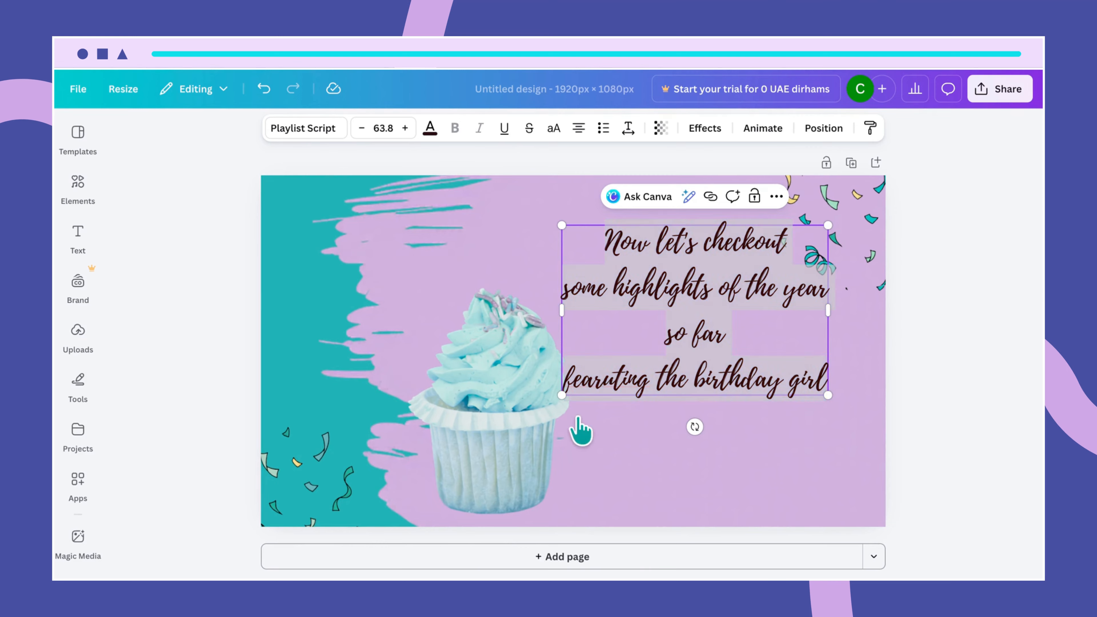
{"action": "left_click", "coordinate": [658, 247]}
{"action": "type", "text": "N"}
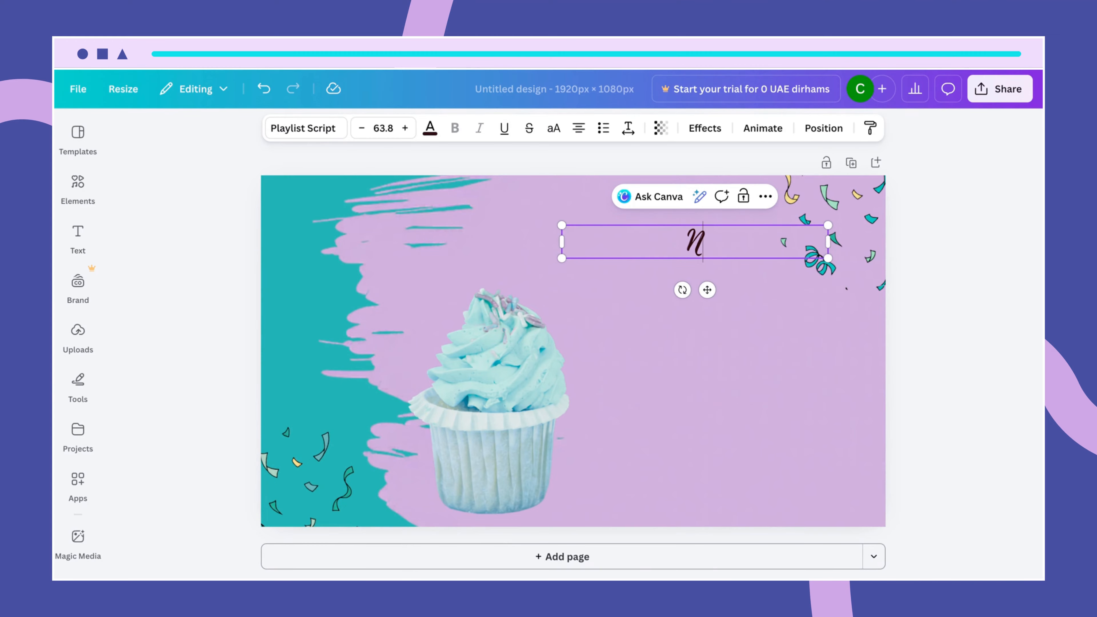
{"action": "type", "text": "ow l"}
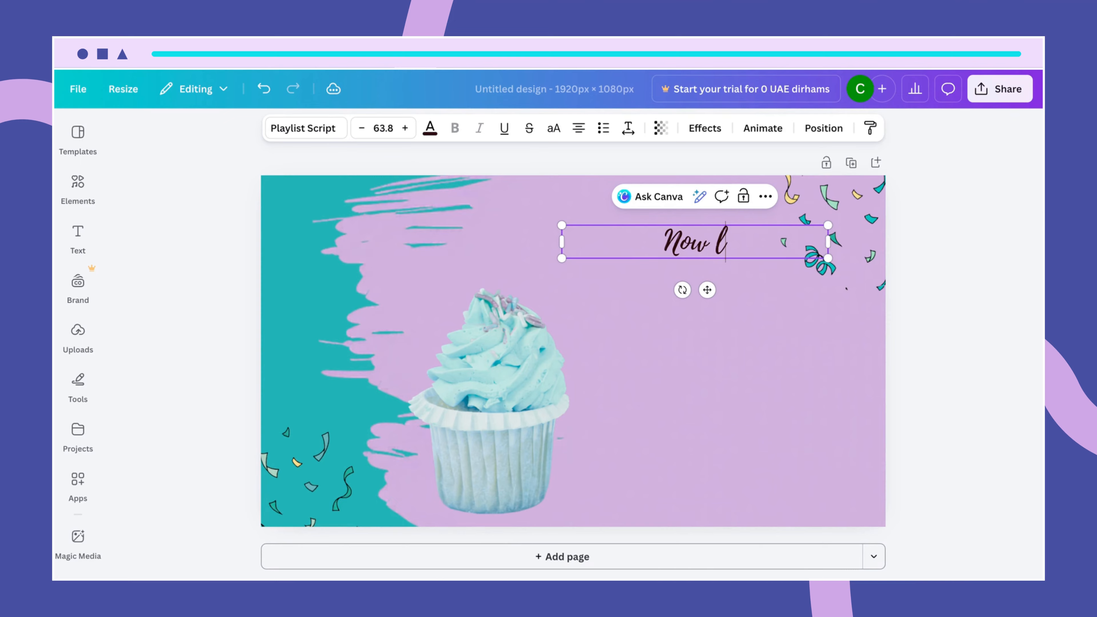
{"action": "type", "text": "e"}
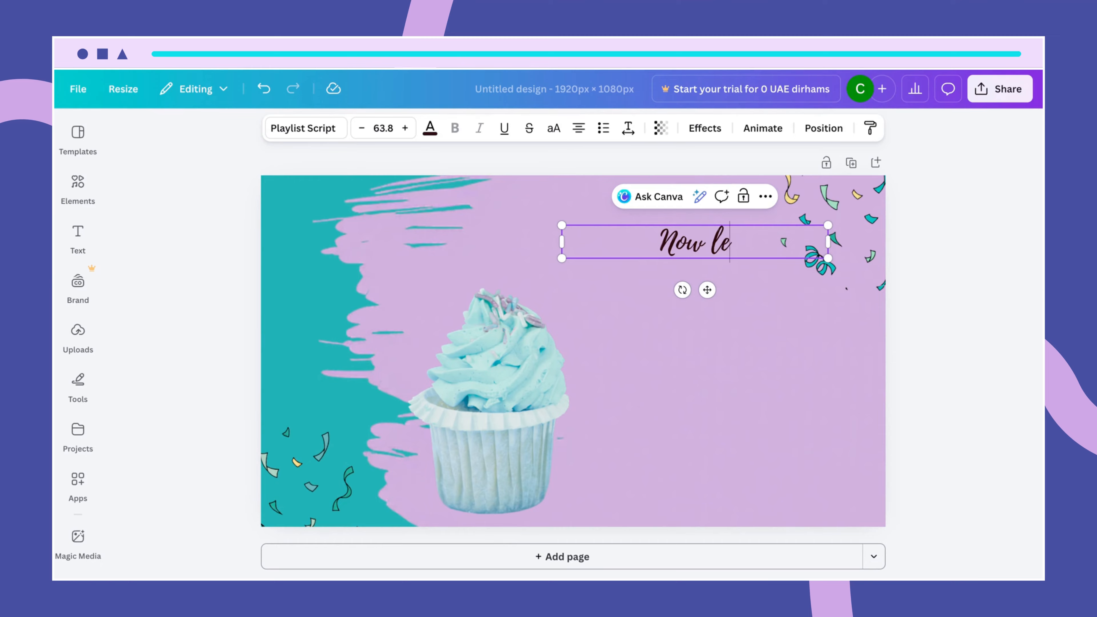
{"action": "type", "text": "t's cele"}
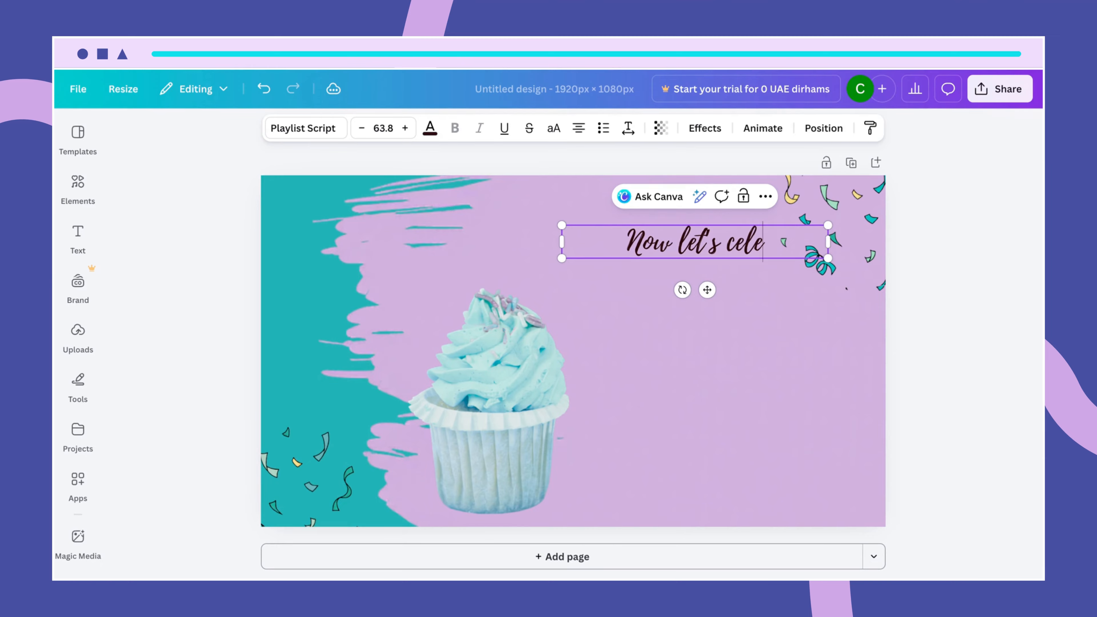
{"action": "type", "text": "brate"}
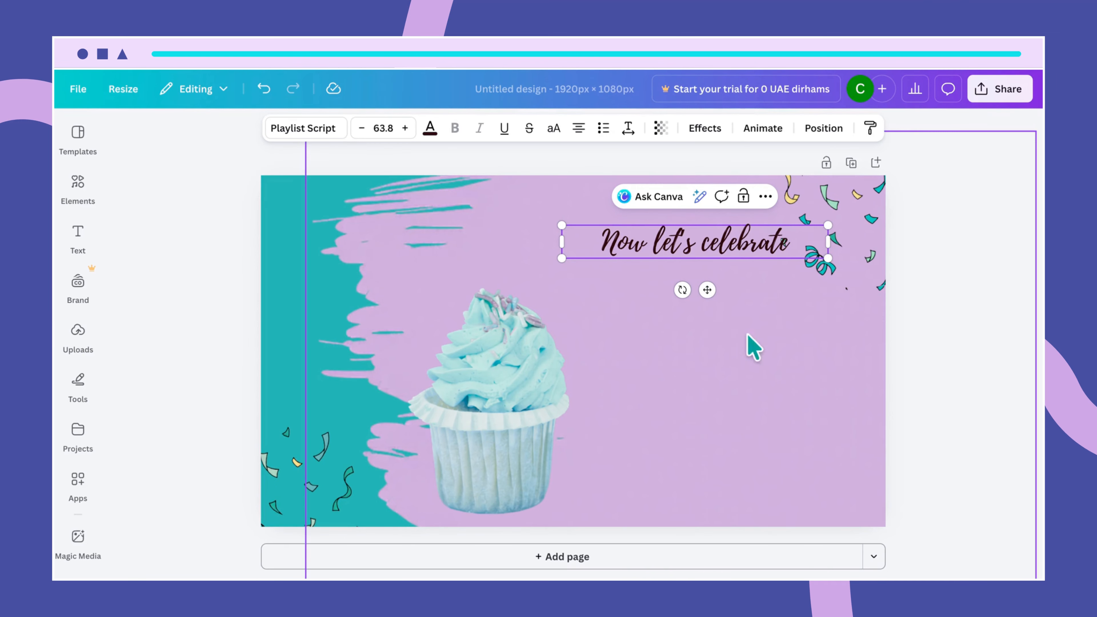
{"action": "type", "text": " the"}
{"action": "left_click", "coordinate": [759, 399]}
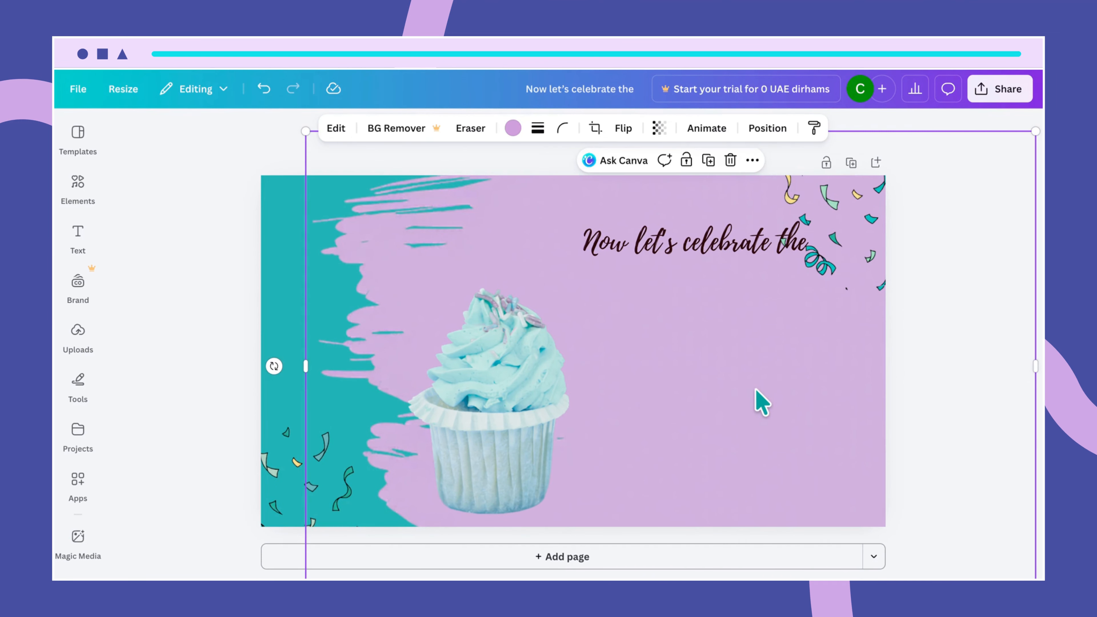
Move the "Now let's celebrate the" line lower, and place a copy just beneath it reading "BIRTHDAY GIRL"
{"action": "left_click", "coordinate": [678, 245]}
{"action": "left_click_drag", "start_coordinate": [678, 245], "coordinate": [679, 331]}
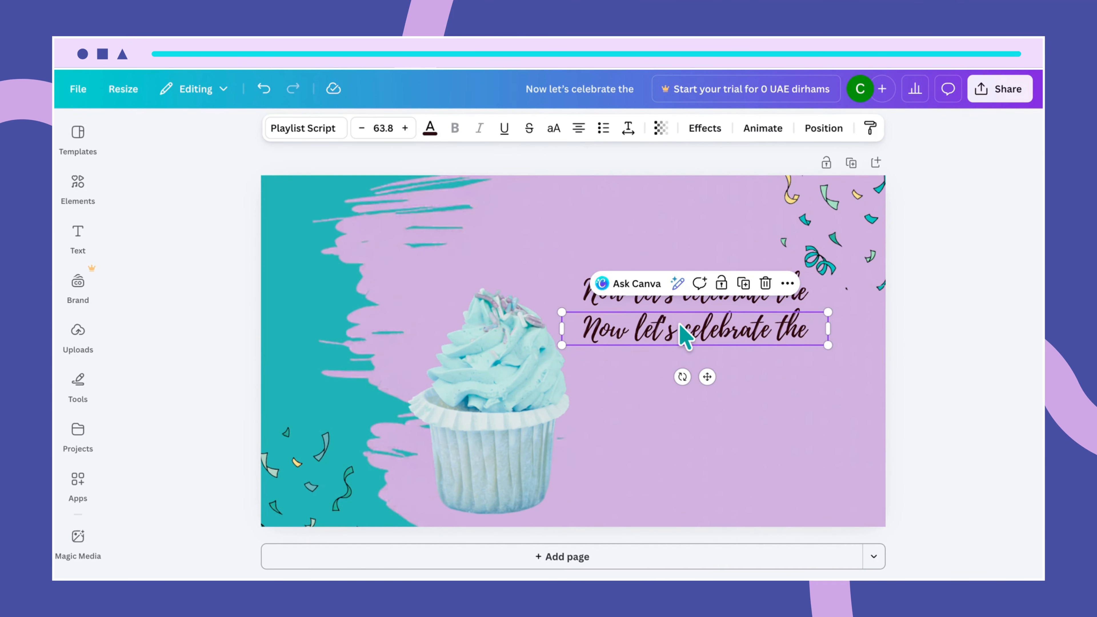
{"action": "double_click", "coordinate": [679, 324]}
{"action": "type", "text": "B"}
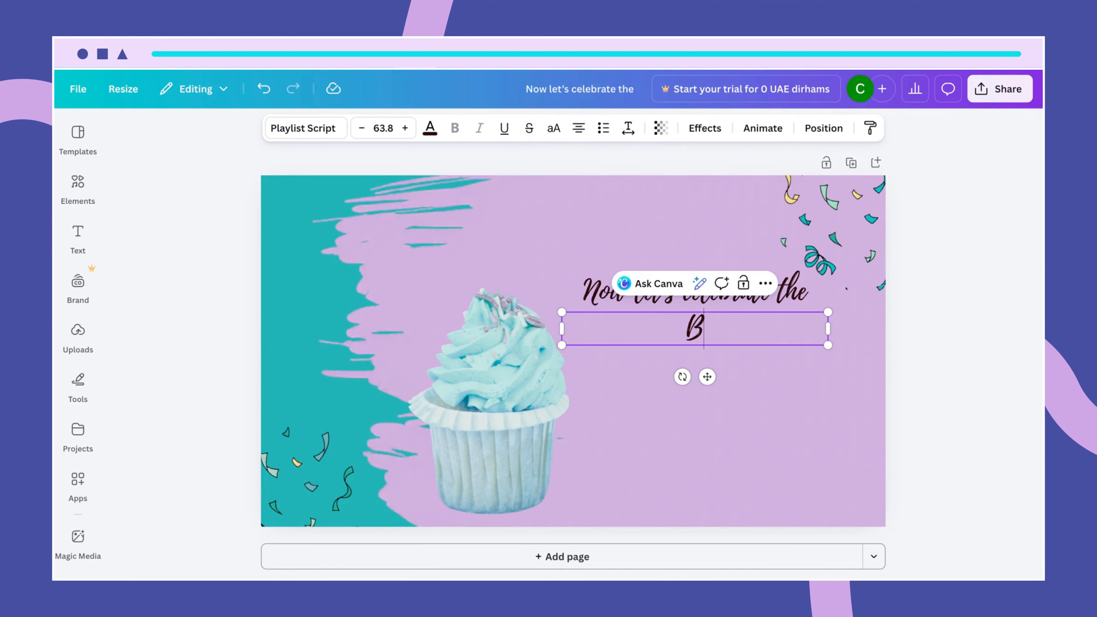
{"action": "type", "text": "IRTHDAYB"}
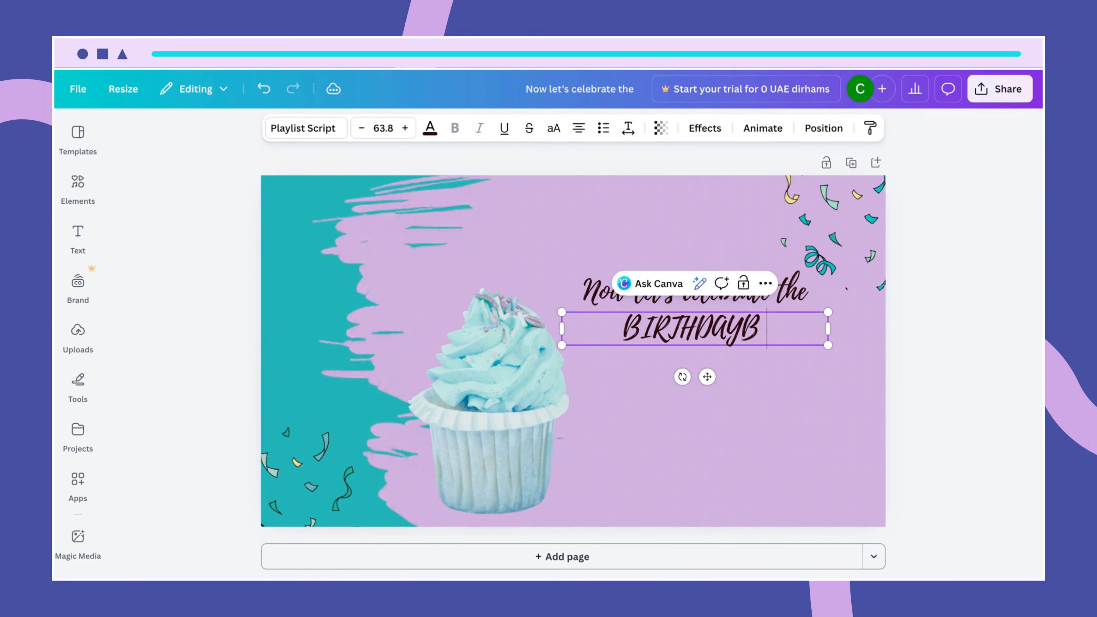
{"action": "key", "text": "BackSpace"}
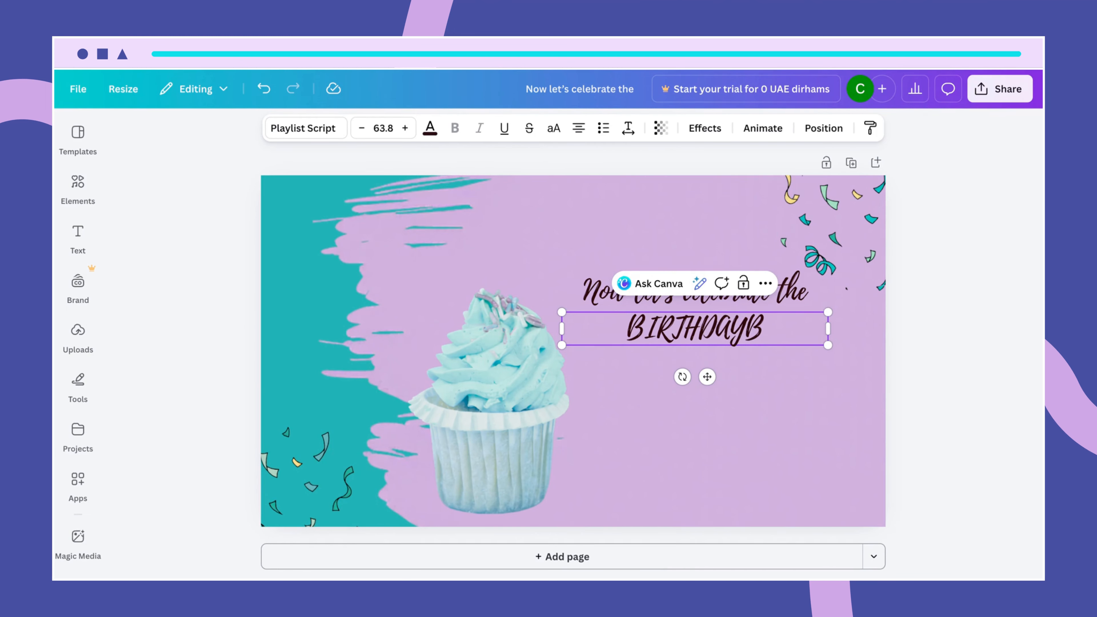
{"action": "key", "text": "BackSpace"}
{"action": "type", "text": "m"}
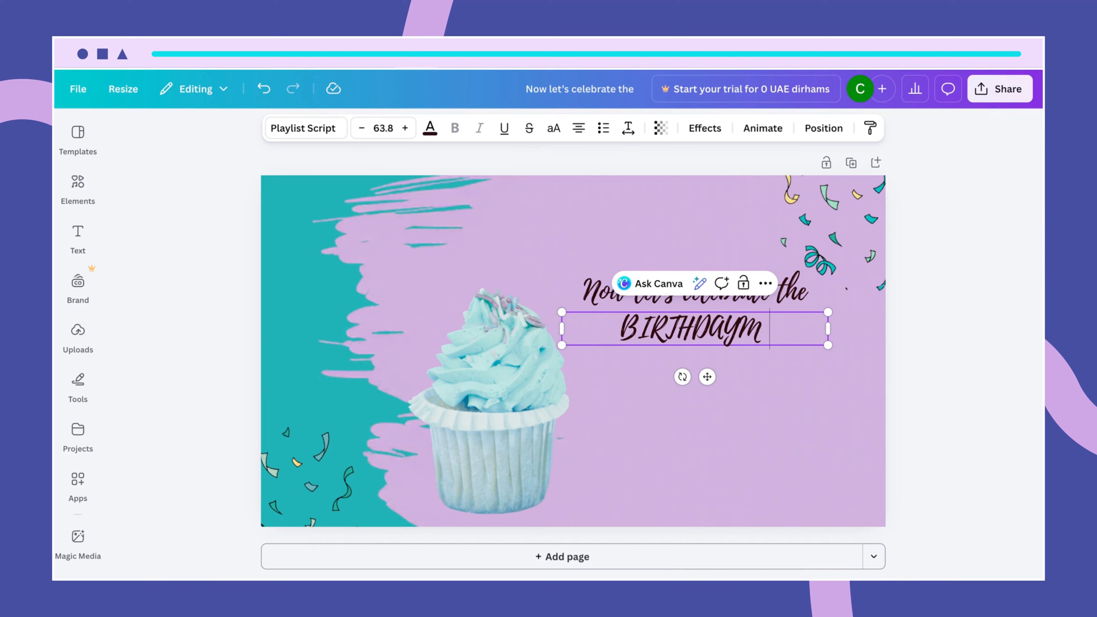
{"action": "key", "text": "BackSpace"}
{"action": "key", "text": "BackSpace"}
{"action": "type", "text": "GI"}
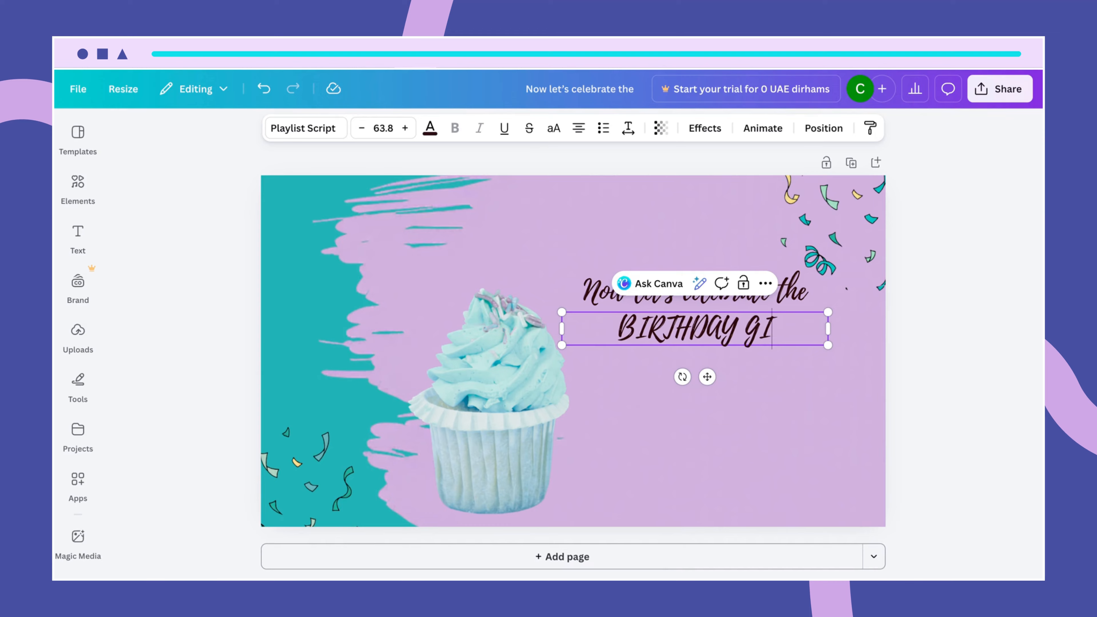
{"action": "type", "text": "RL"}
{"action": "left_click", "coordinate": [766, 381]}
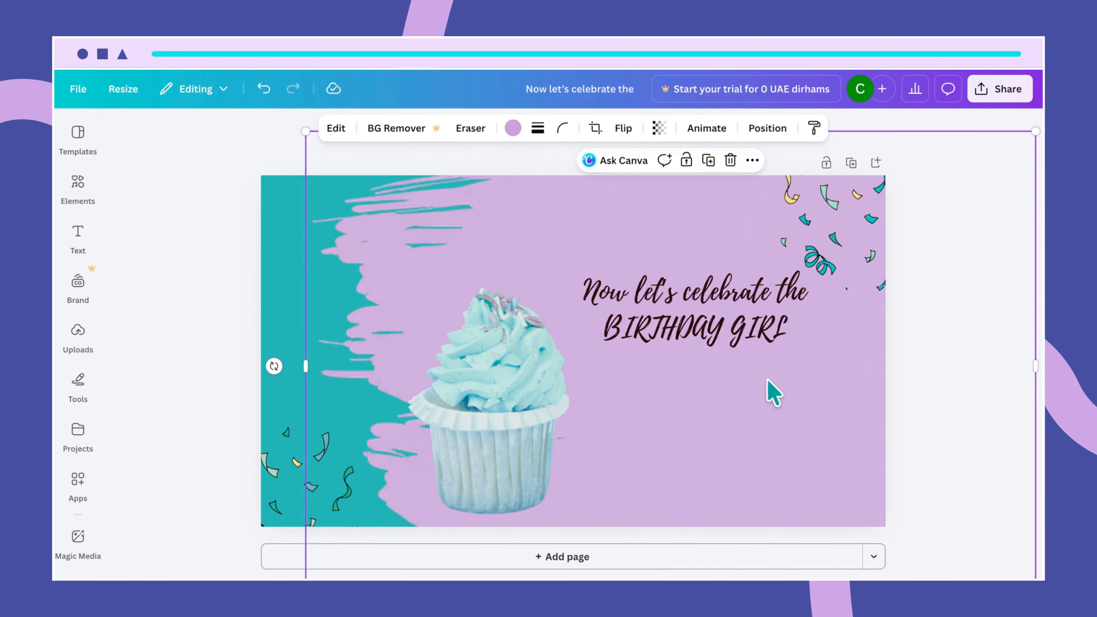
{"action": "left_click", "coordinate": [731, 330]}
{"action": "left_click_drag", "start_coordinate": [731, 329], "coordinate": [731, 329]}
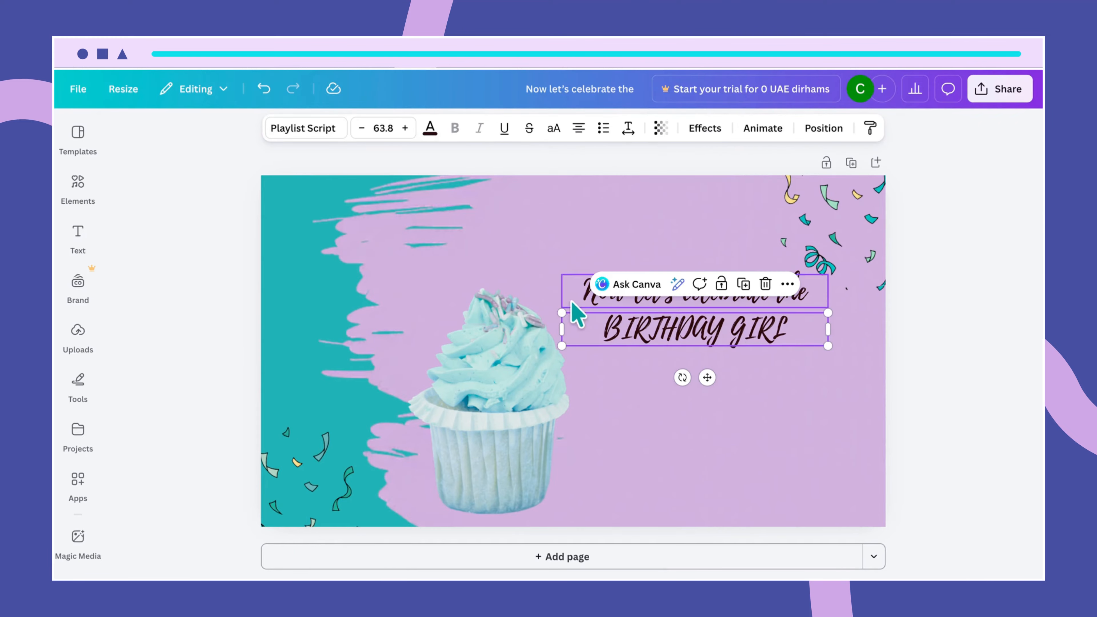
Search the fonts for "jose" and set the "Now let's celebrate the" line to Josefin Sans
{"action": "left_click", "coordinate": [579, 297]}
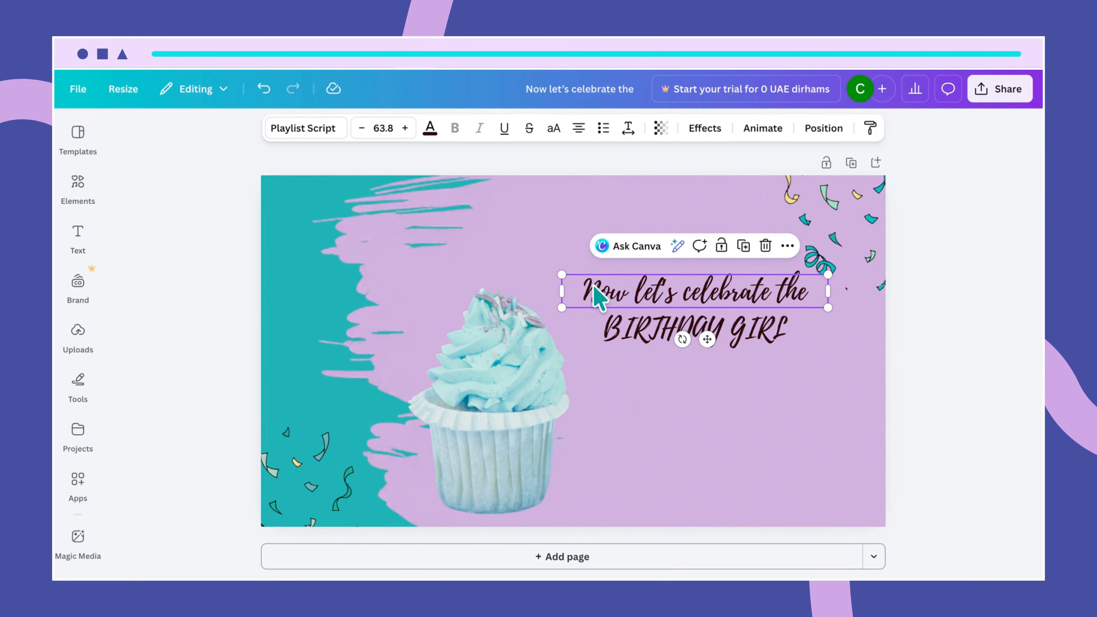
{"action": "left_click", "coordinate": [307, 128]}
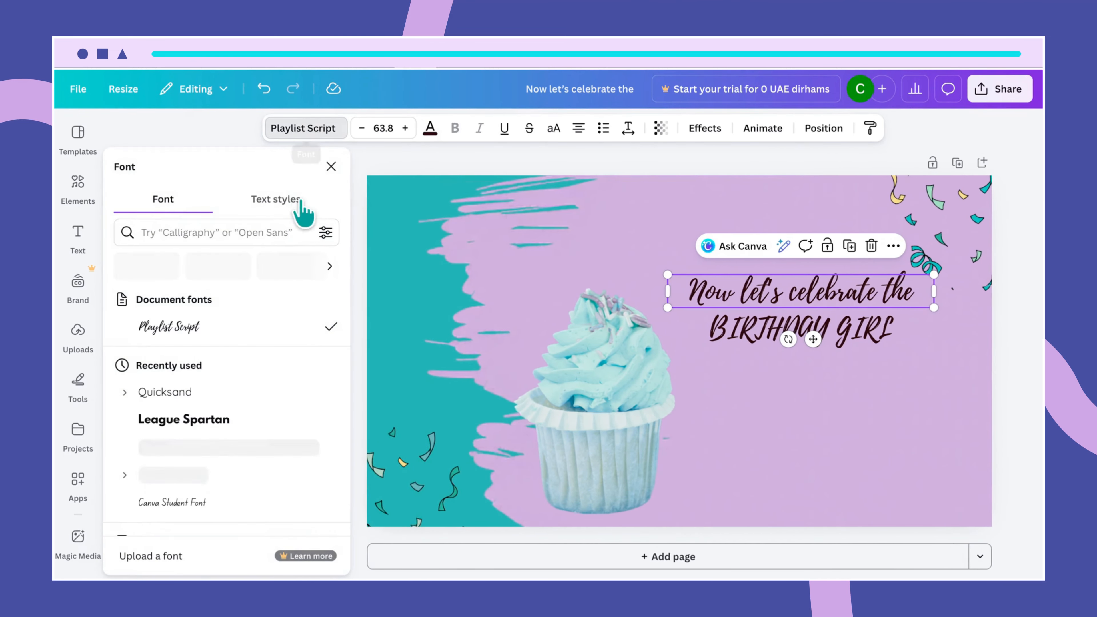
{"action": "left_click", "coordinate": [217, 224]}
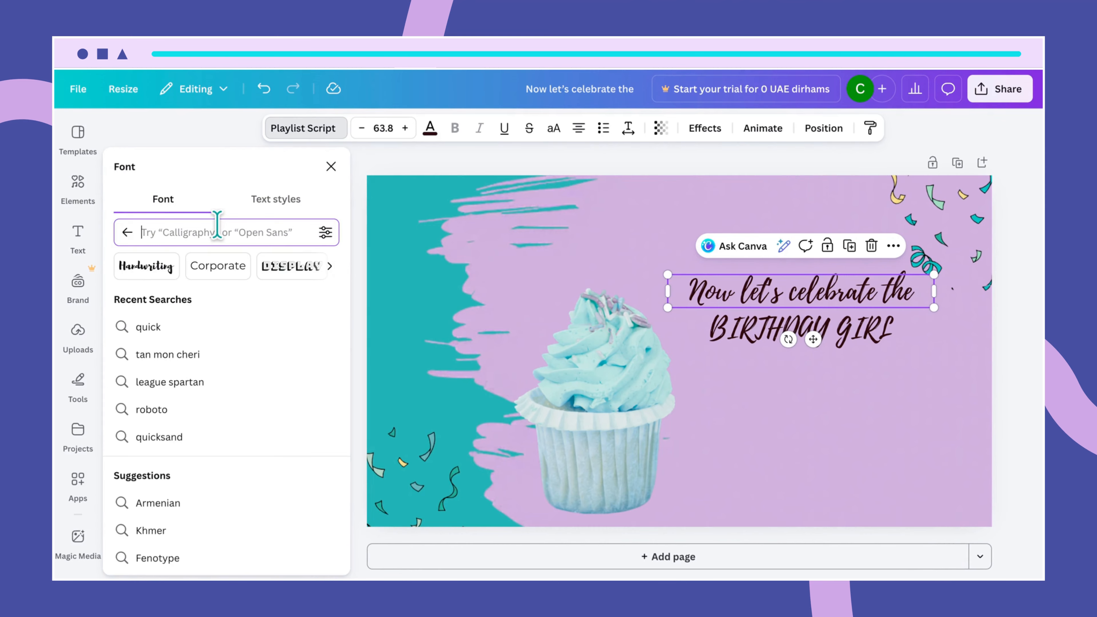
{"action": "type", "text": "jose"}
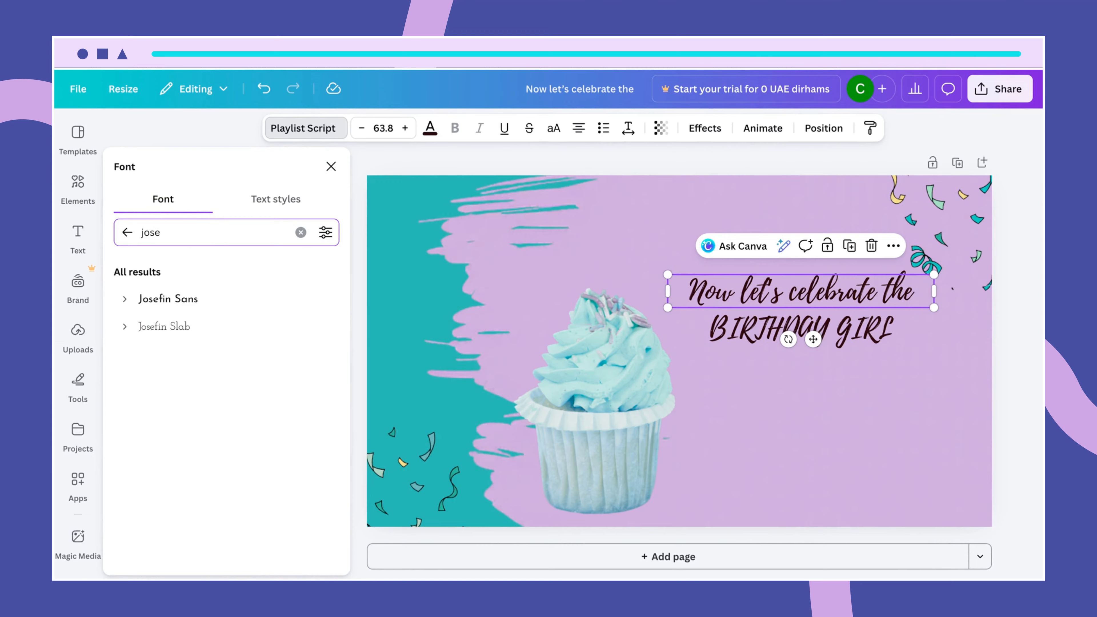
{"action": "left_click", "coordinate": [177, 307]}
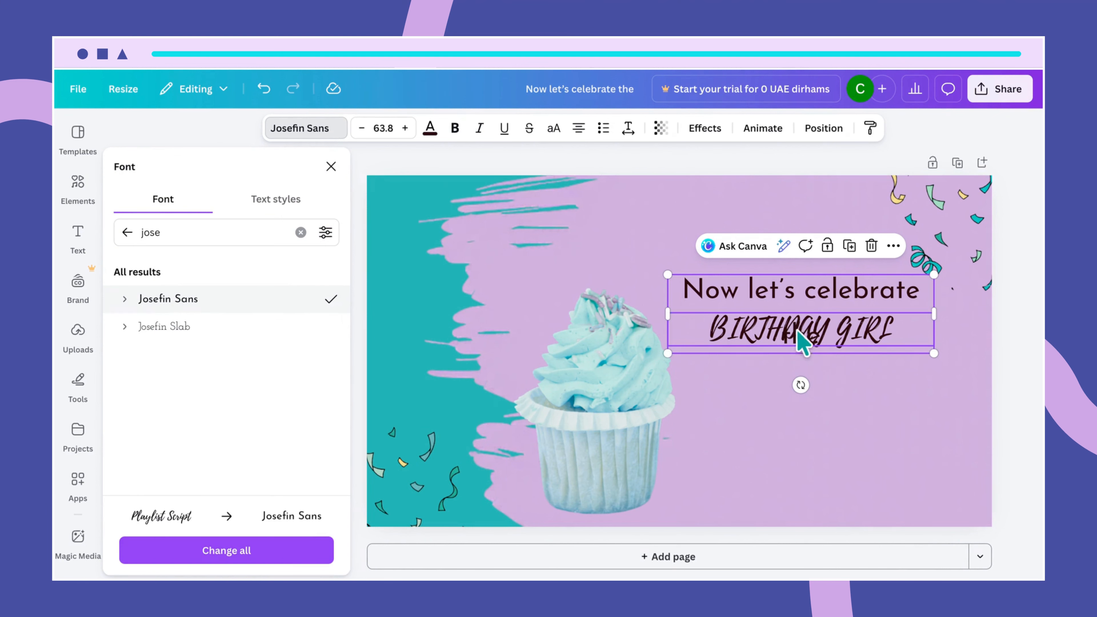
Move the "BIRTHDAY GIRL" line down below the word "the" and change its font to Aloja
{"action": "left_click", "coordinate": [777, 335]}
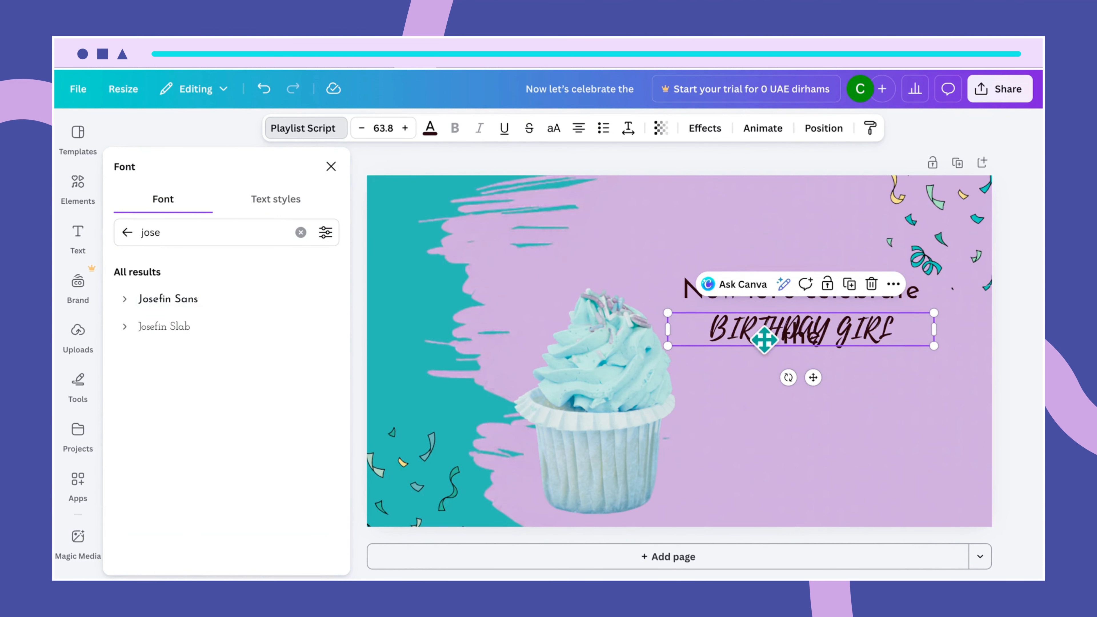
{"action": "left_click_drag", "start_coordinate": [766, 333], "coordinate": [763, 369]}
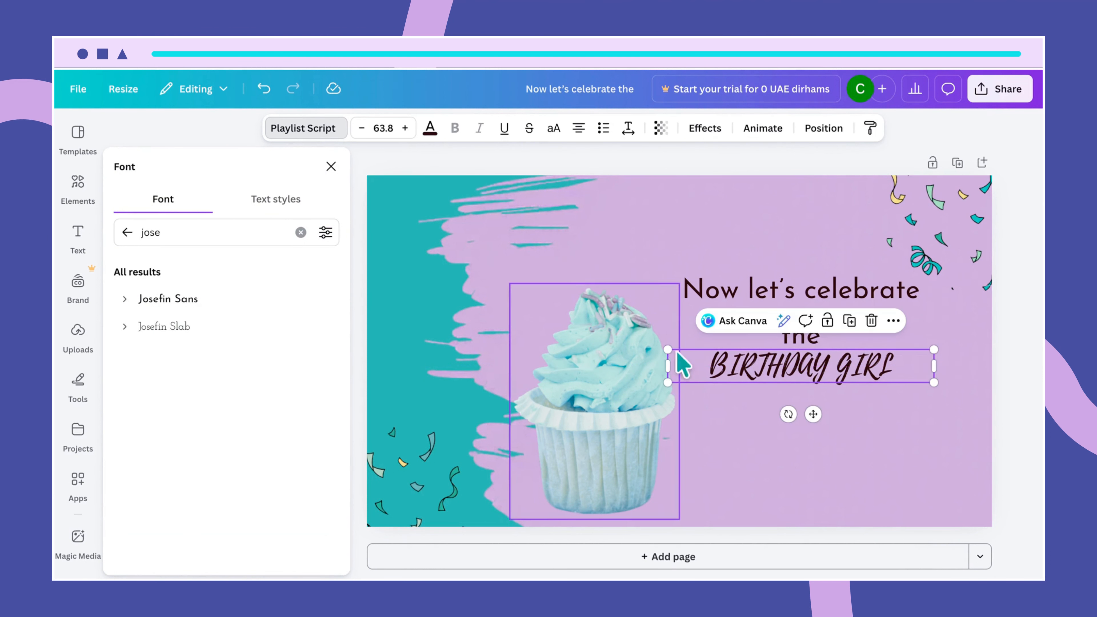
{"action": "double_click", "coordinate": [717, 367]}
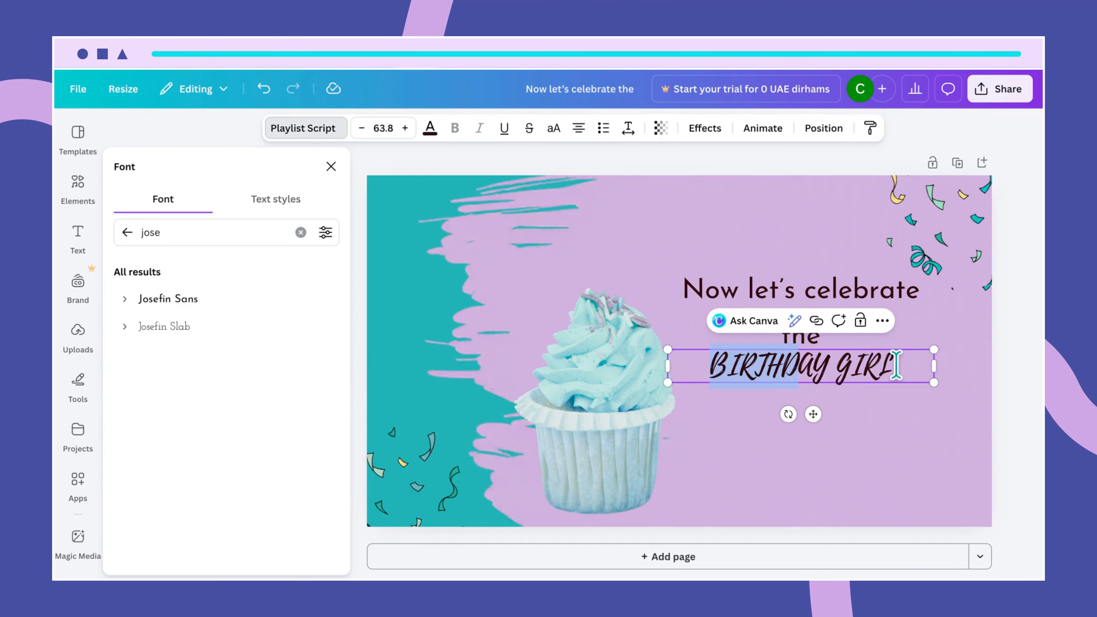
{"action": "left_click_drag", "start_coordinate": [896, 366], "coordinate": [752, 358]}
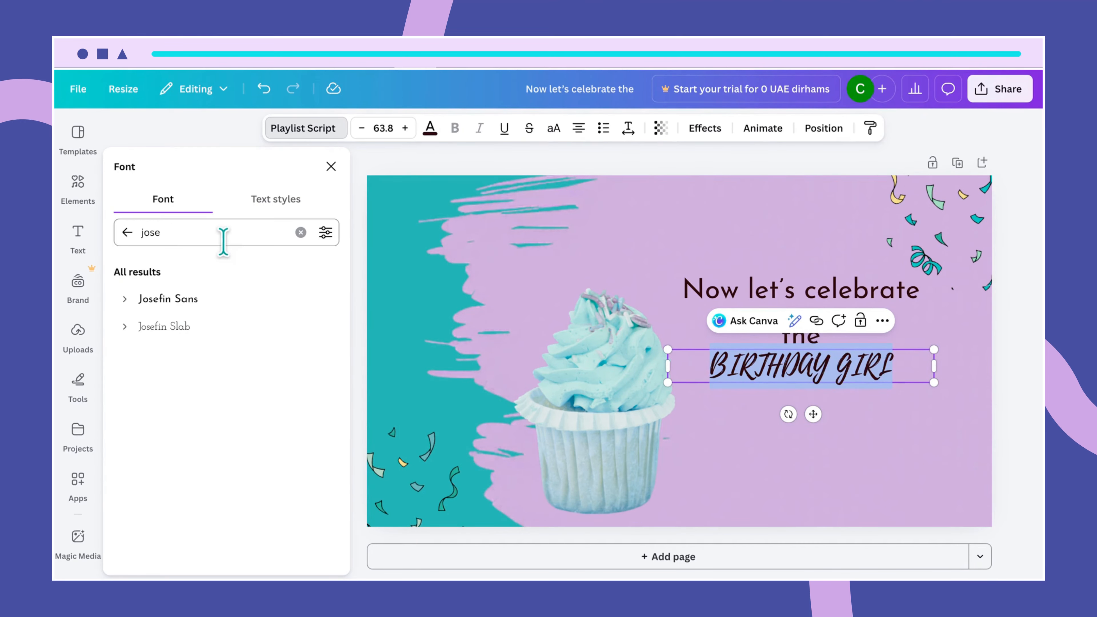
{"action": "left_click", "coordinate": [181, 238]}
{"action": "key", "text": "BackSpace"}
{"action": "key", "text": "BackSpace"}
{"action": "key", "text": "BackSpace"}
{"action": "key", "text": "BackSpace"}
{"action": "type", "text": "a"}
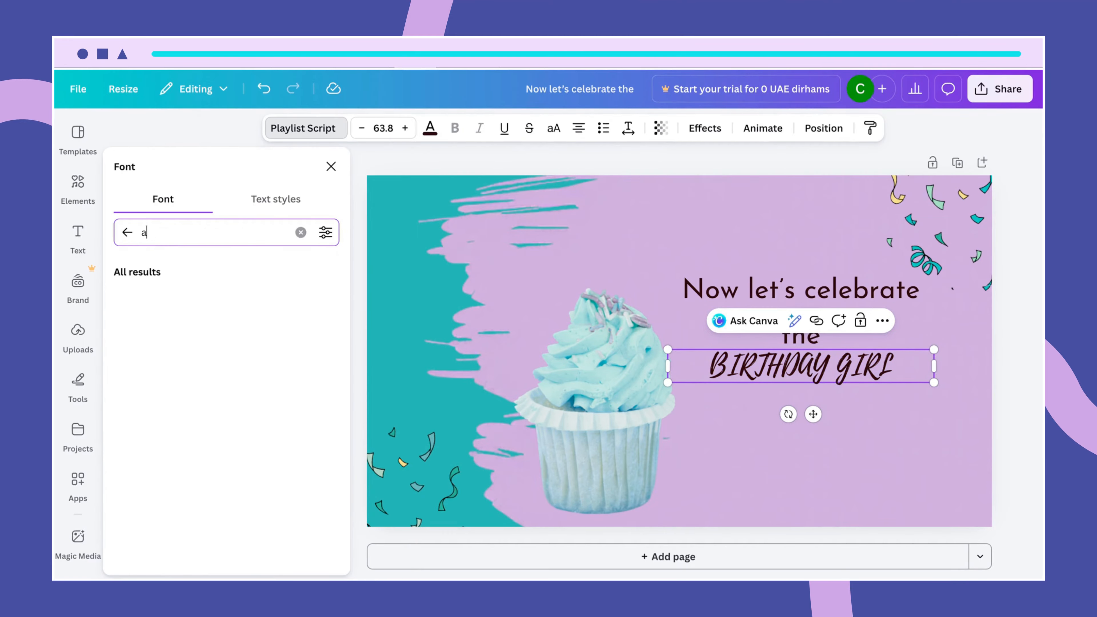
{"action": "type", "text": "loja"}
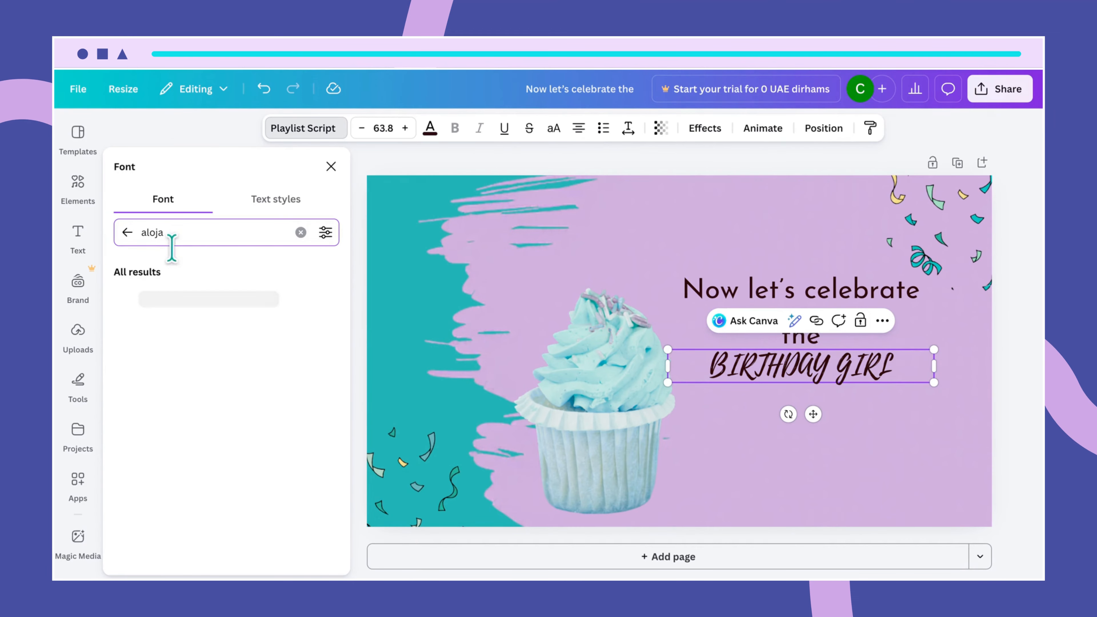
{"action": "left_click", "coordinate": [144, 317]}
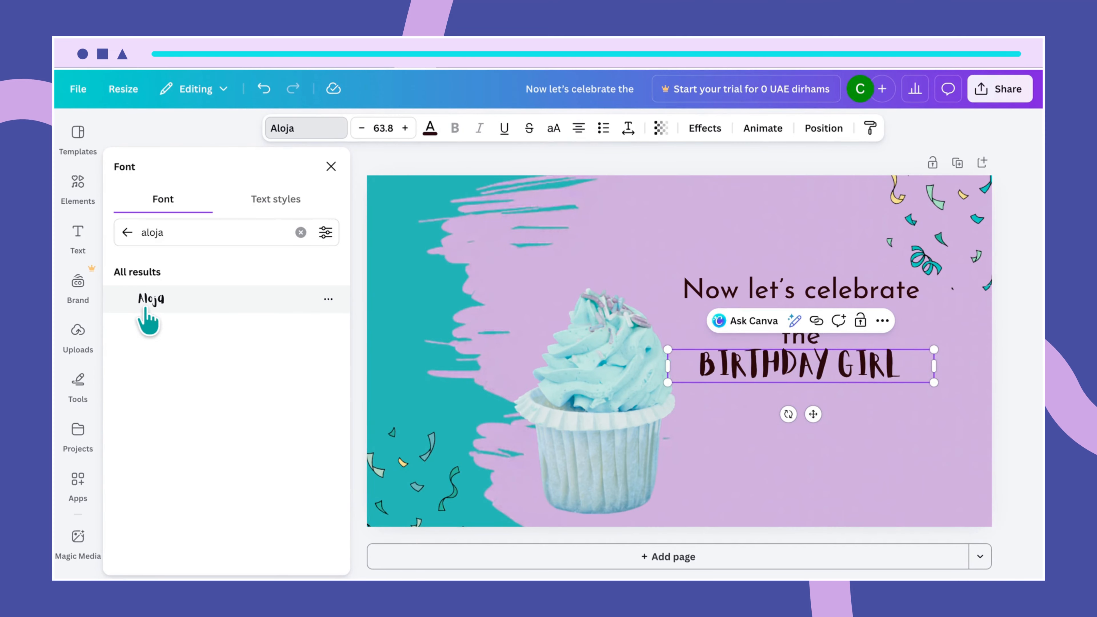
{"action": "left_click", "coordinate": [738, 443]}
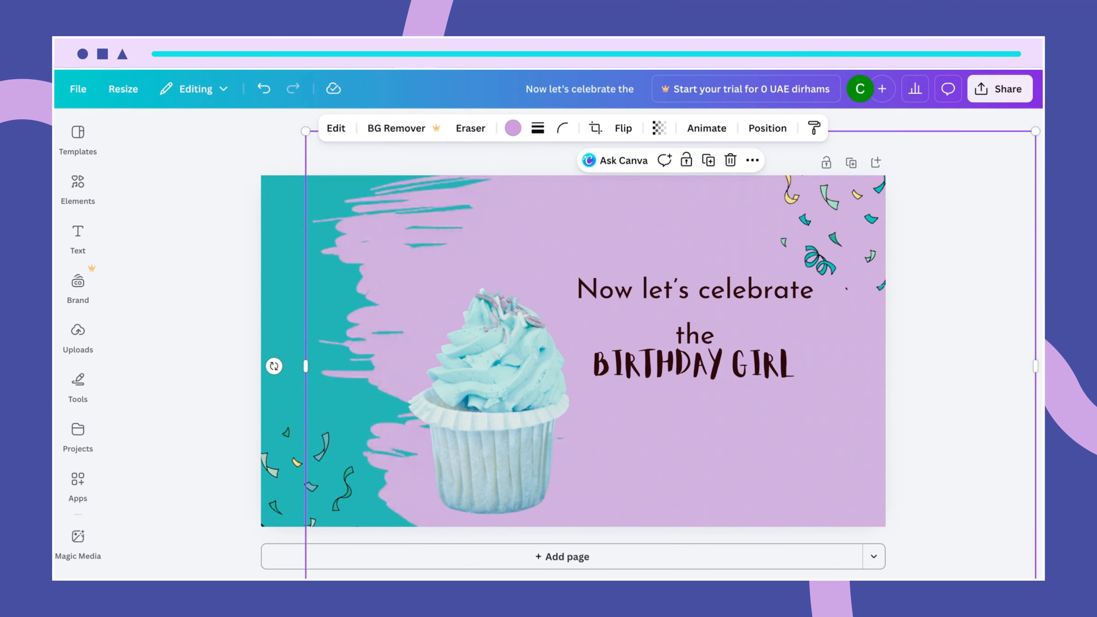
Set the line spacing of "Now let's celebrate the" to 0.95 and move "BIRTHDAY GIRL" up closer beneath it, centered
{"action": "scroll", "coordinate": [573, 350], "scroll_direction": "up", "scroll_amount": 2}
{"action": "scroll", "coordinate": [573, 351], "scroll_direction": "down", "scroll_amount": 3}
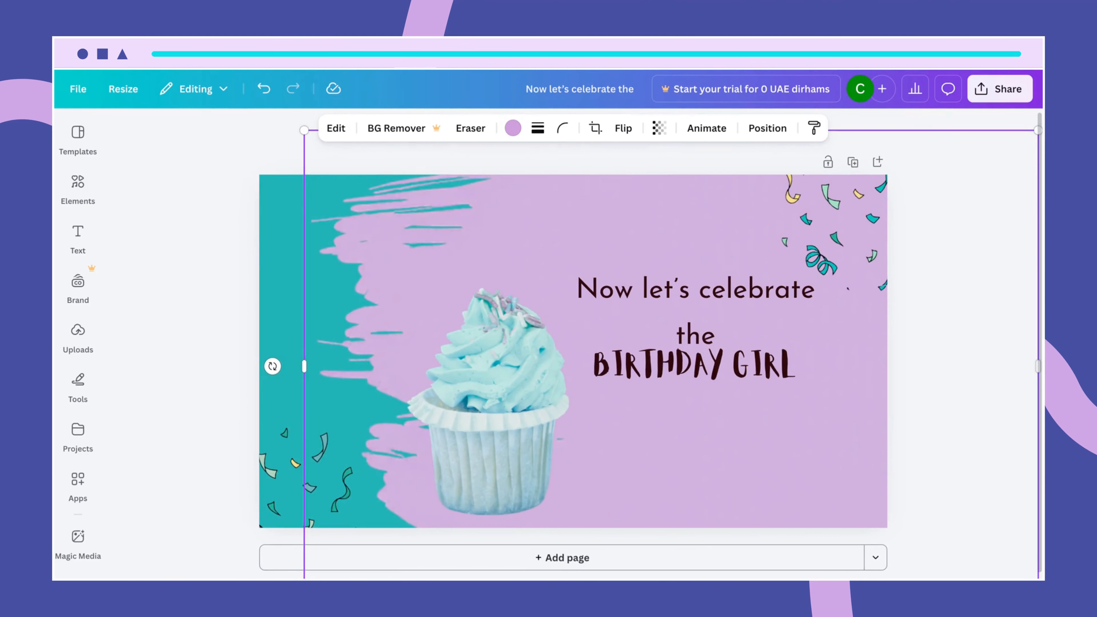
{"action": "scroll", "coordinate": [573, 350], "scroll_direction": "up", "scroll_amount": 2}
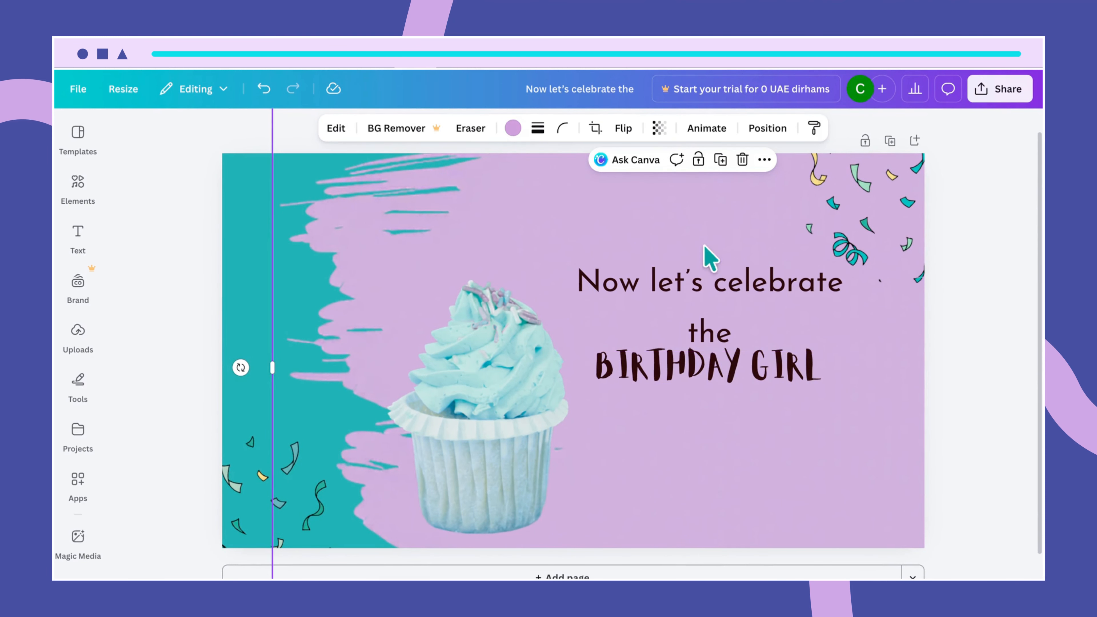
{"action": "left_click", "coordinate": [708, 305]}
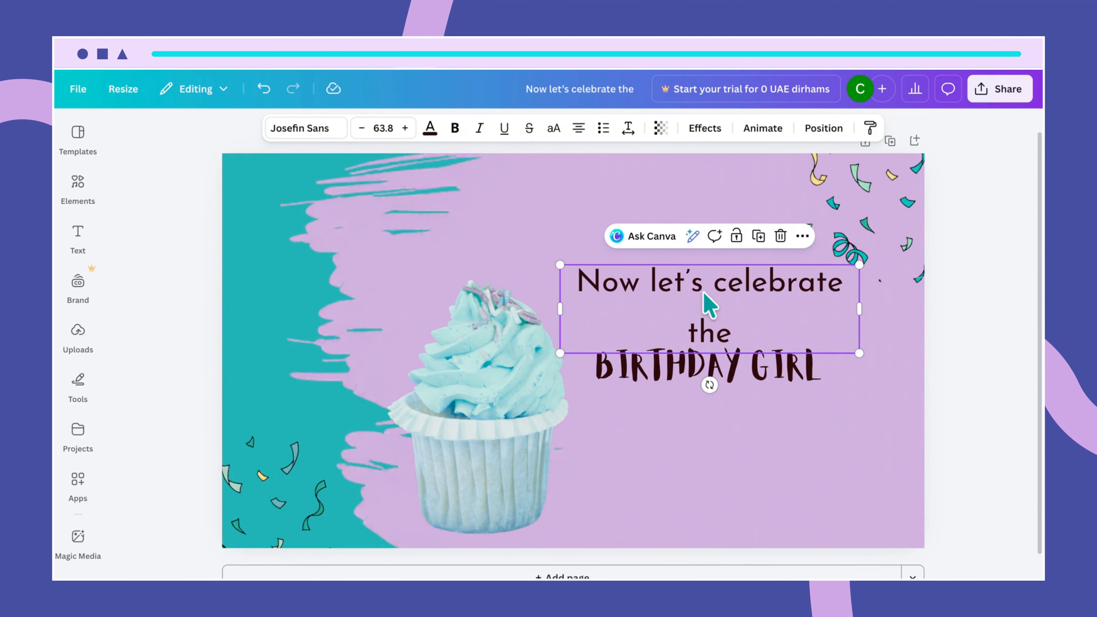
{"action": "left_click", "coordinate": [628, 129]}
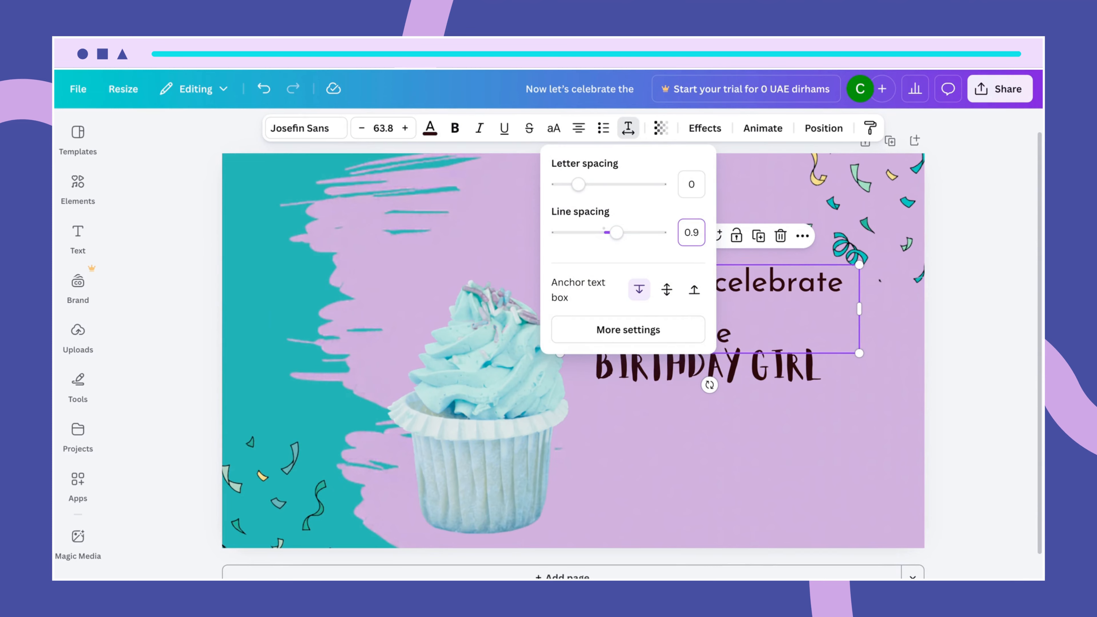
{"action": "key", "text": "Return"}
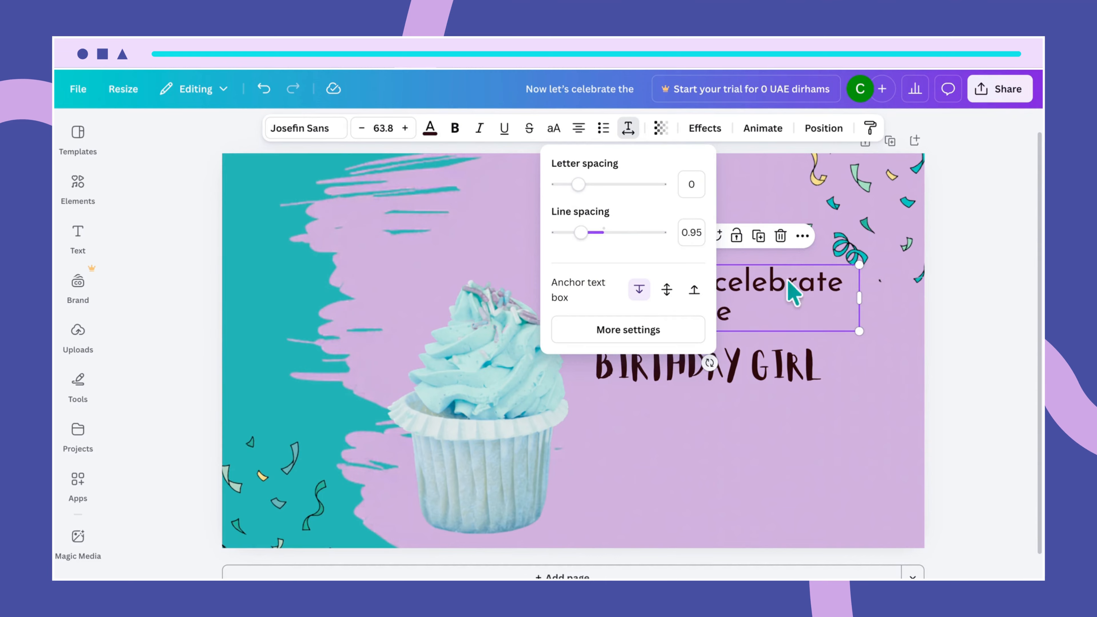
{"action": "left_click", "coordinate": [881, 421]}
{"action": "left_click_drag", "start_coordinate": [710, 373], "coordinate": [705, 360]}
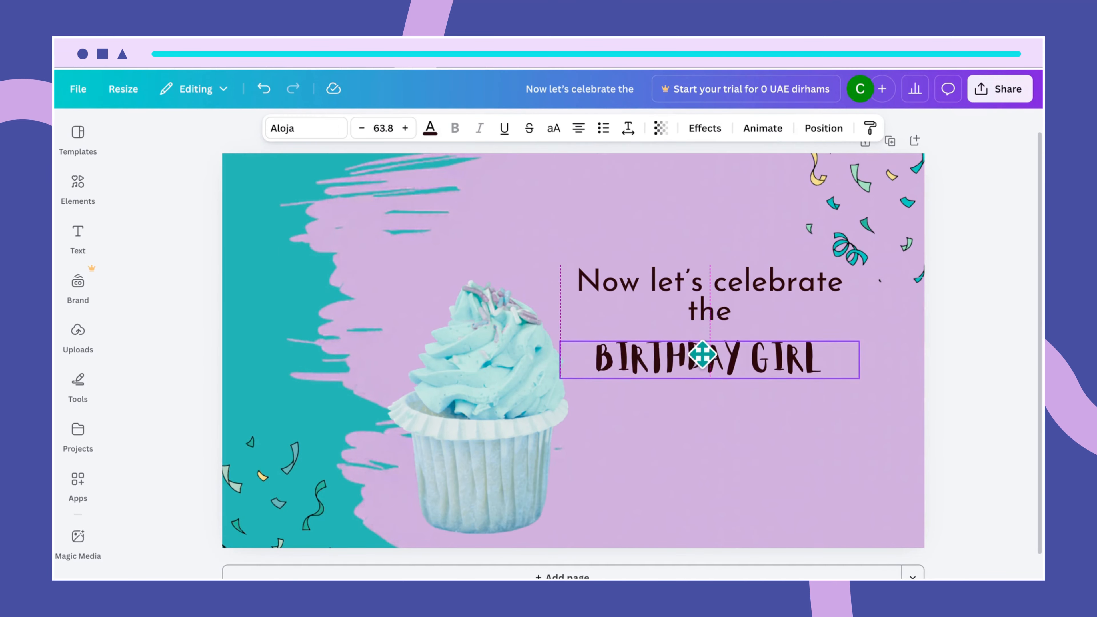
Set the font size of the "Now let's celebrate the" line to 72
{"action": "left_click", "coordinate": [666, 289]}
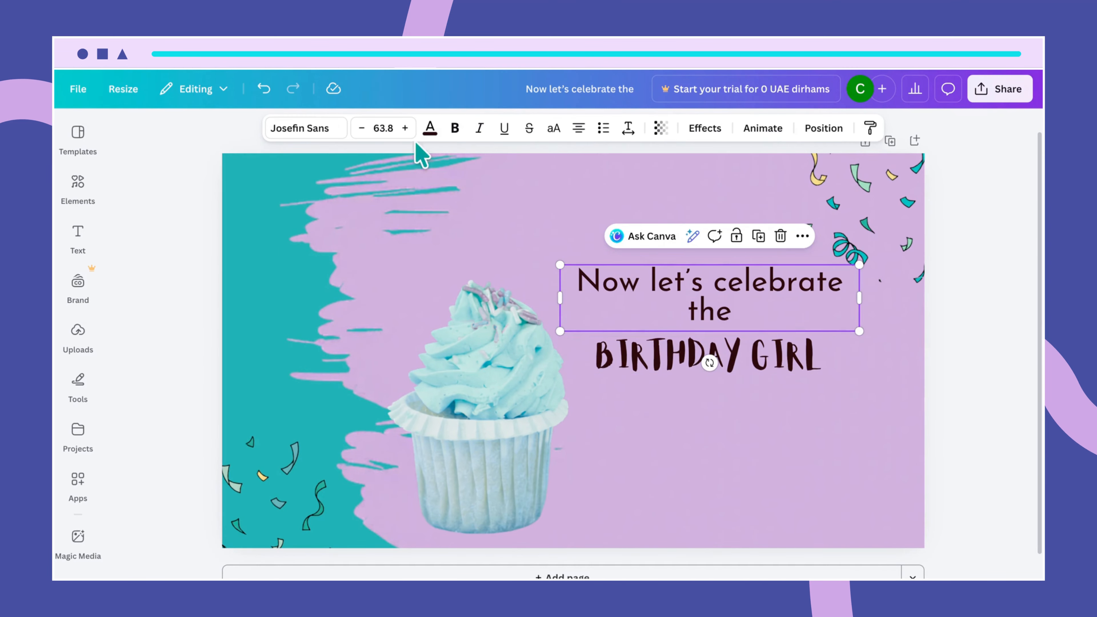
{"action": "left_click", "coordinate": [382, 128]}
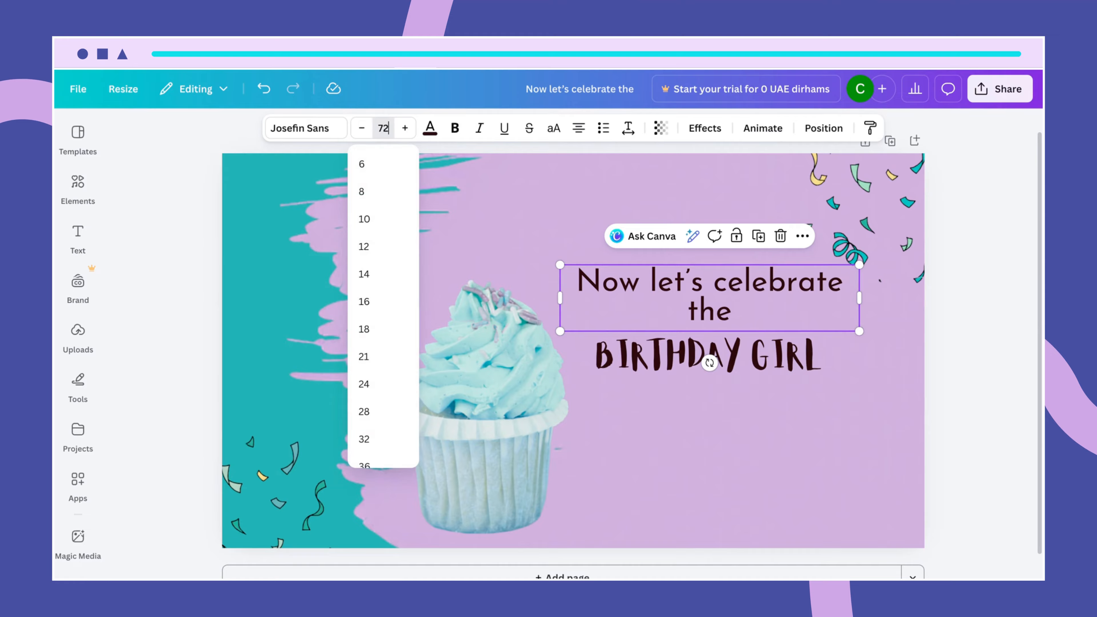
{"action": "type", "text": "72"}
{"action": "key", "text": "Return"}
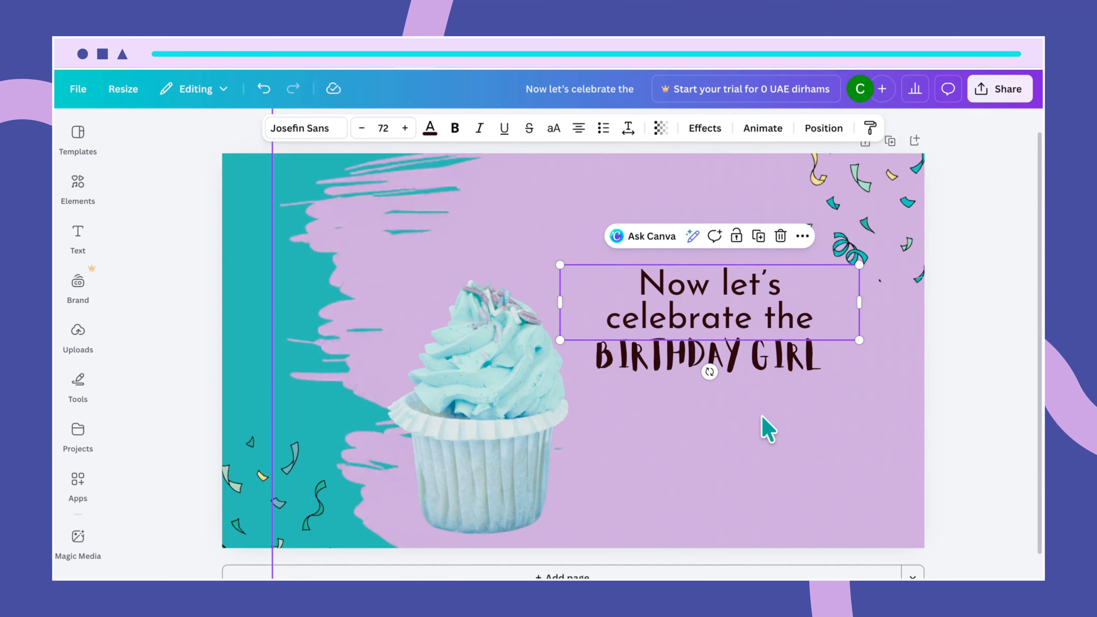
Move the cupcake slightly to the right, closer to the text
{"action": "left_click", "coordinate": [730, 369]}
{"action": "left_click", "coordinate": [502, 357]}
{"action": "left_click_drag", "start_coordinate": [502, 358], "coordinate": [530, 360]}
Shift "Now let's celebrate the" and "BIRTHDAY GIRL" slightly left and up, keeping the two lines stacked closely and centered on each other
{"action": "left_click", "coordinate": [628, 372]}
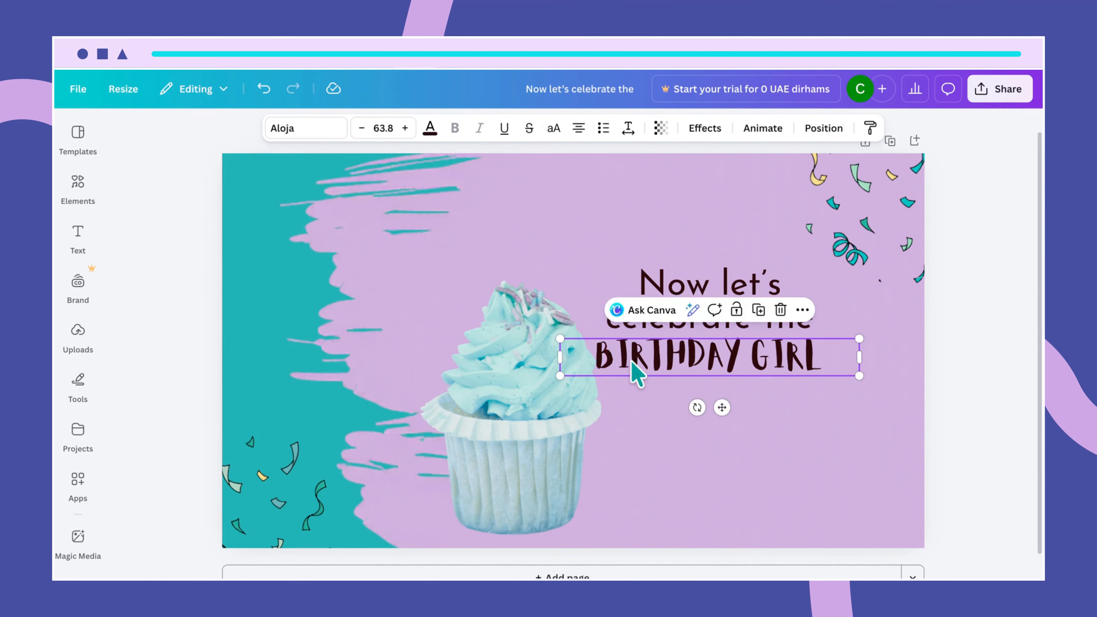
{"action": "left_click_drag", "start_coordinate": [628, 372], "coordinate": [622, 361]}
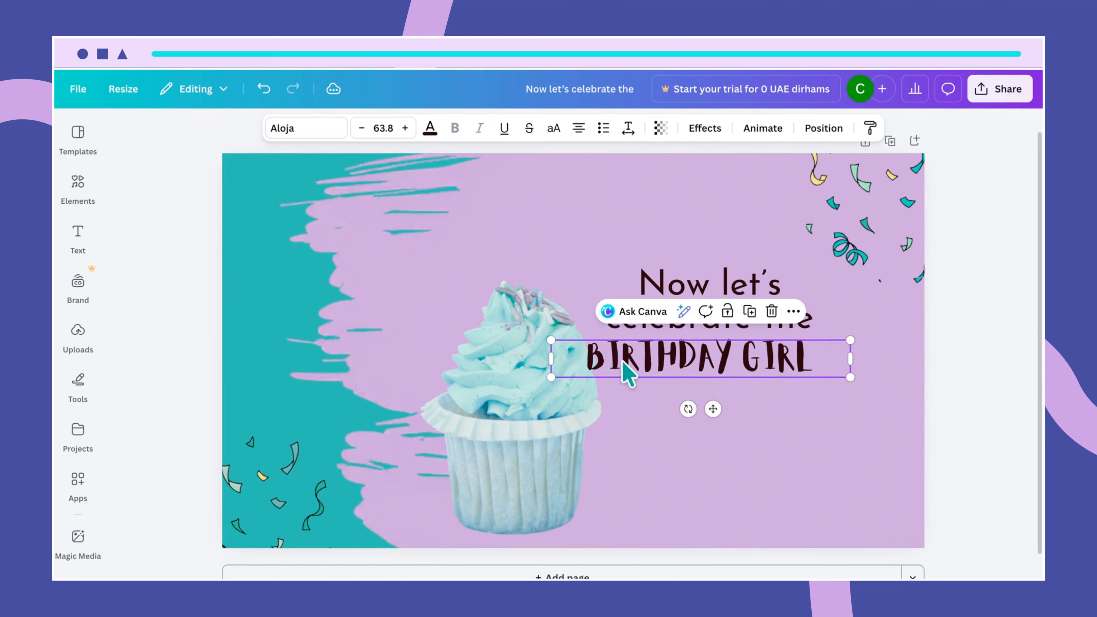
{"action": "left_click", "coordinate": [679, 291]}
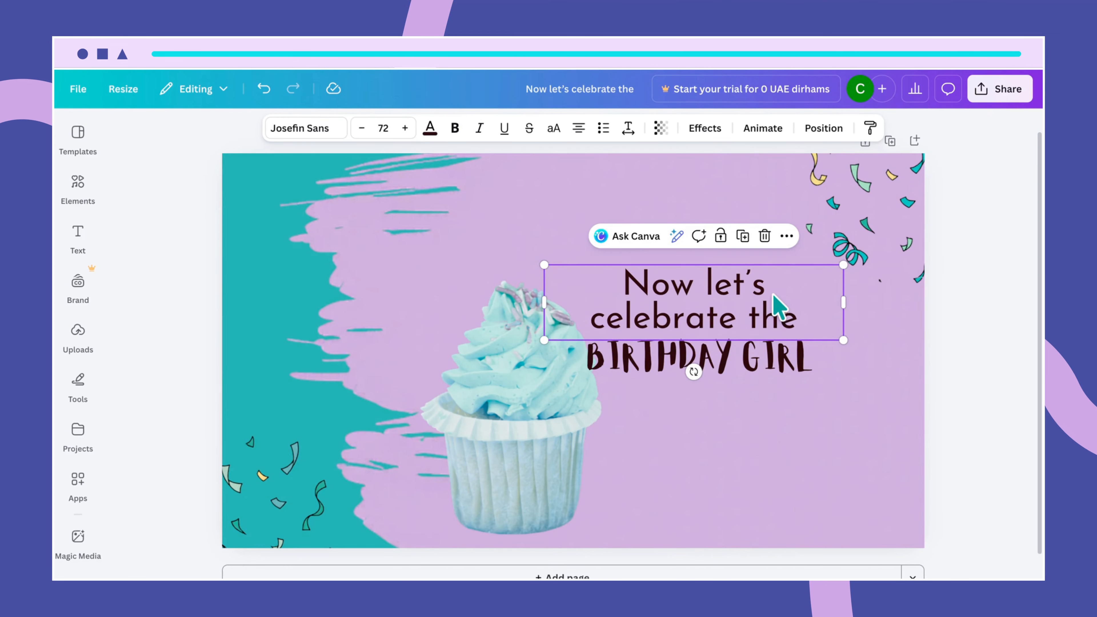
{"action": "left_click_drag", "start_coordinate": [775, 306], "coordinate": [769, 279]}
{"action": "left_click_drag", "start_coordinate": [749, 372], "coordinate": [738, 345]}
{"action": "left_click", "coordinate": [814, 460]}
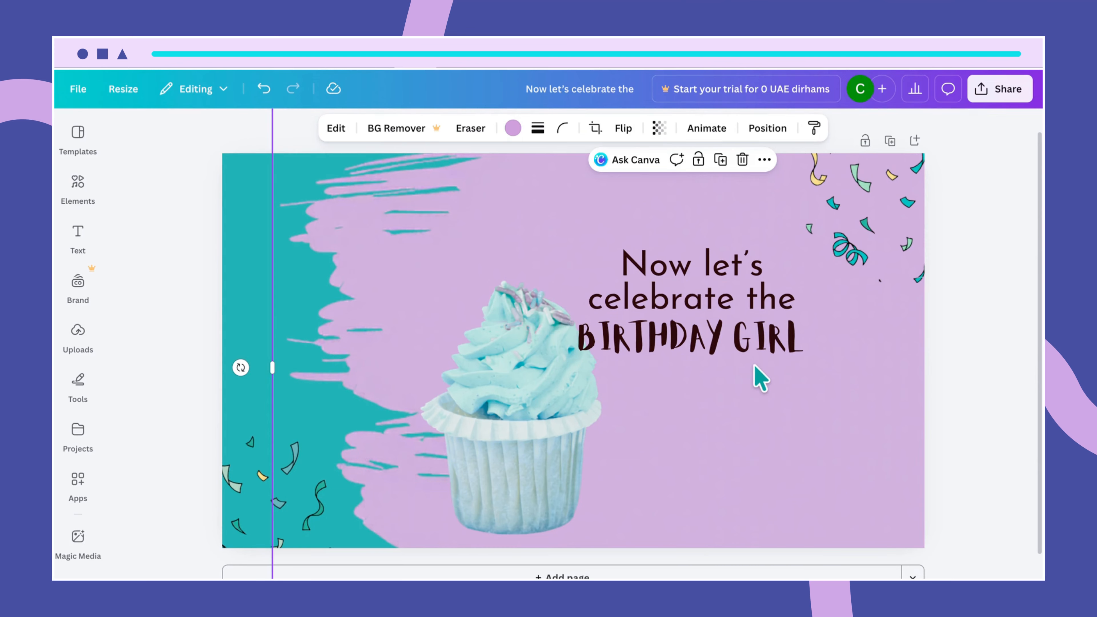
Place a copy of the "Now let's celebrate the" text in the design's lower-right area, reading "Birthday wishes coming up"
{"action": "left_click", "coordinate": [719, 298]}
{"action": "key", "text": "ctrl+d"}
{"action": "left_click_drag", "start_coordinate": [719, 298], "coordinate": [781, 487]}
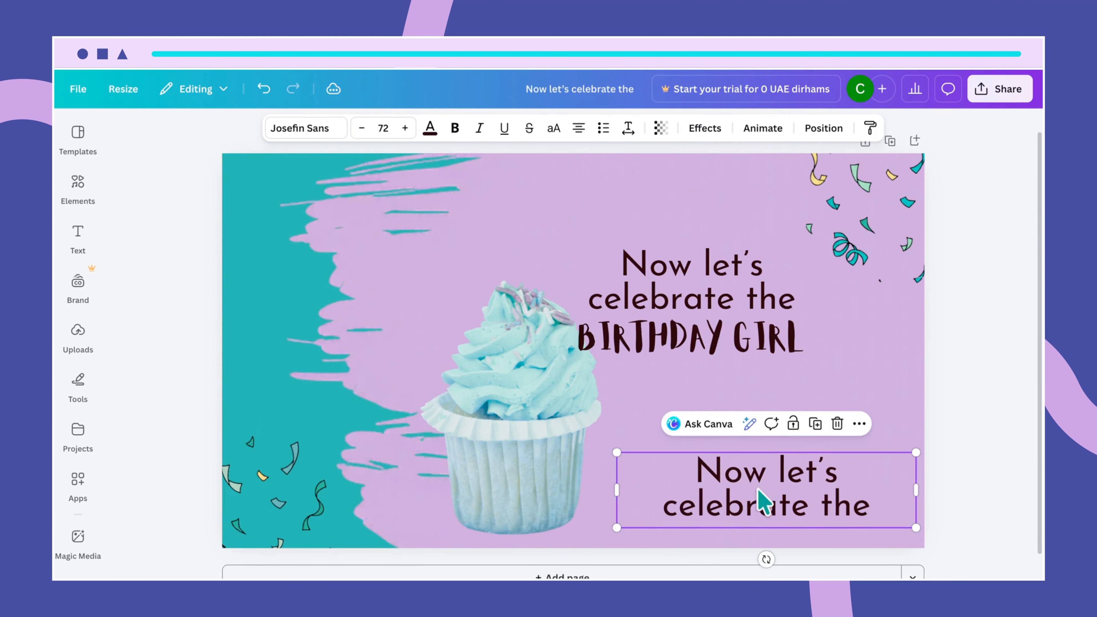
{"action": "double_click", "coordinate": [734, 484]}
{"action": "type", "text": "B"}
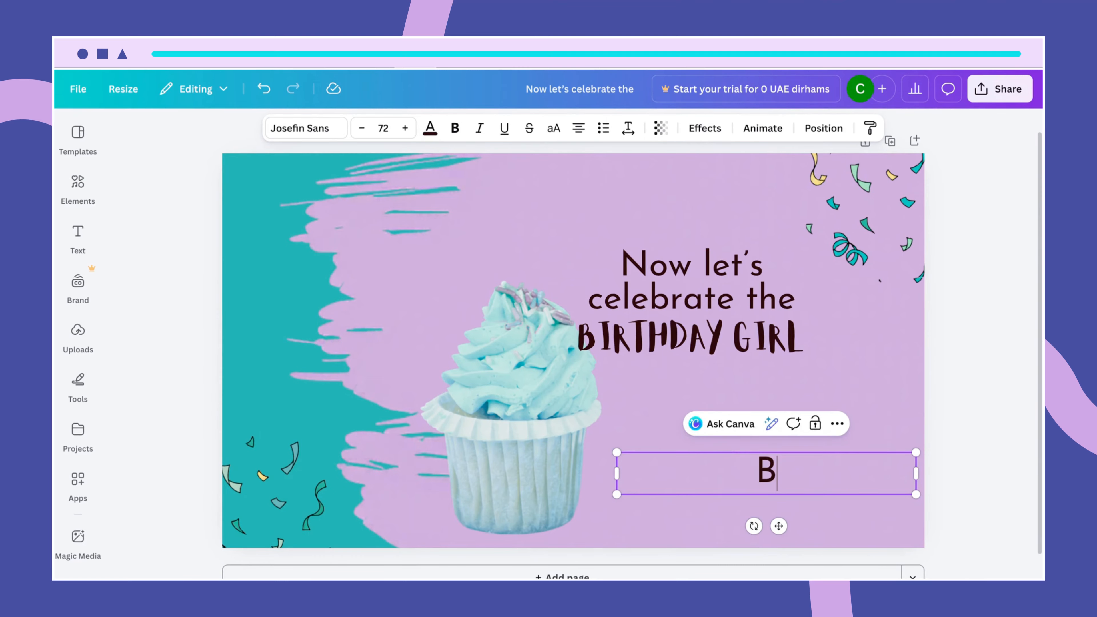
{"action": "type", "text": "irthday "}
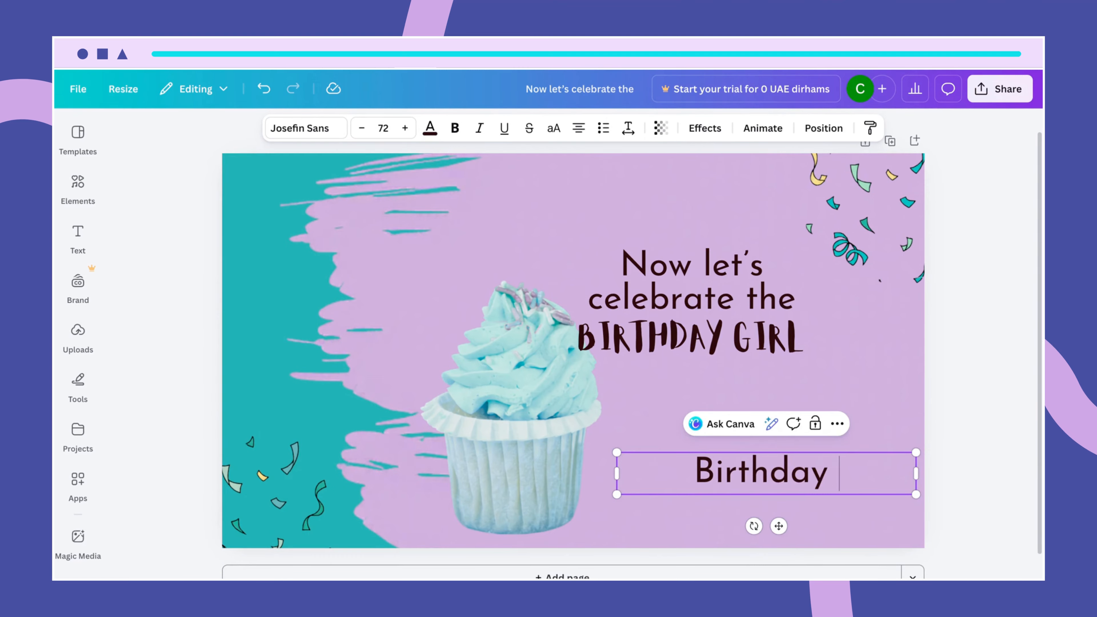
{"action": "type", "text": "wishes co"}
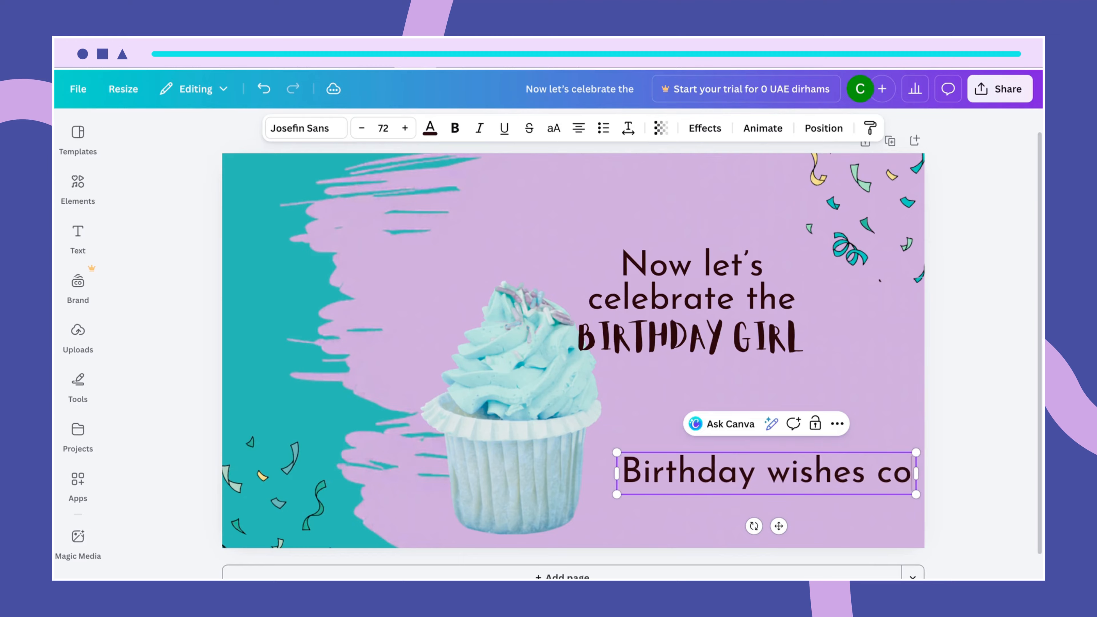
{"action": "type", "text": "ming up"}
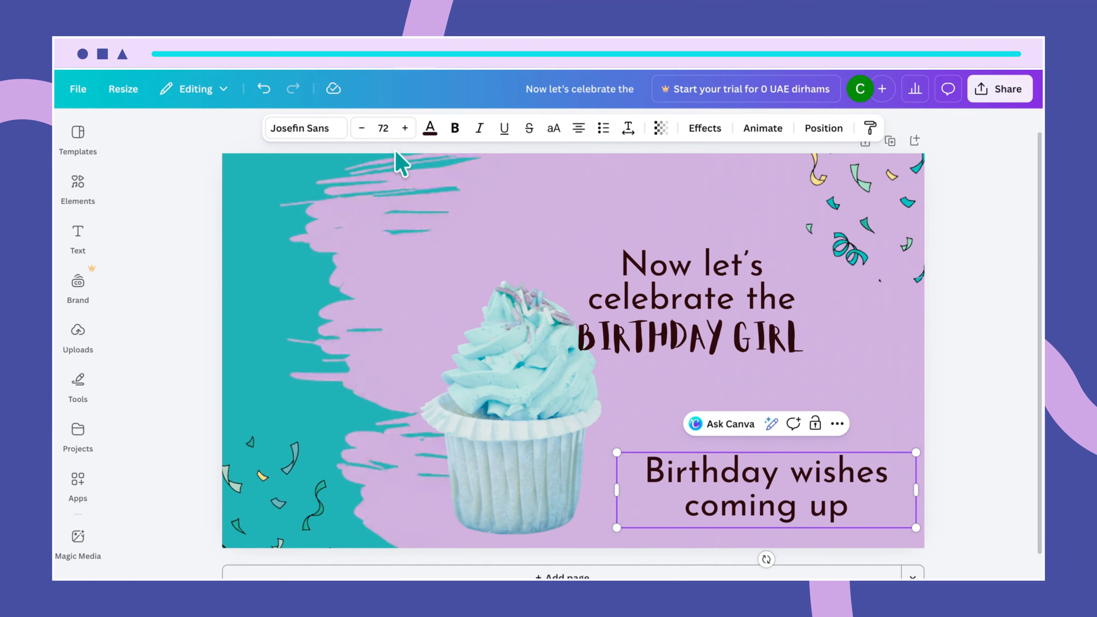
{"action": "left_click", "coordinate": [861, 380]}
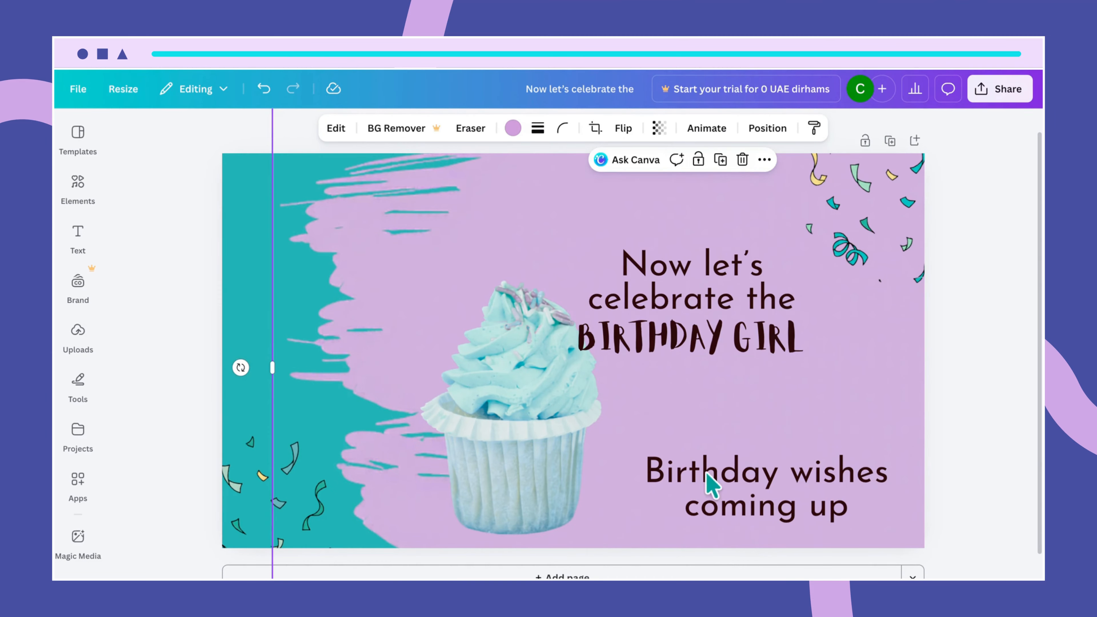
Set the font size of the "Birthday wishes coming up" text to 35
{"action": "left_click", "coordinate": [708, 485]}
{"action": "left_click", "coordinate": [378, 128]}
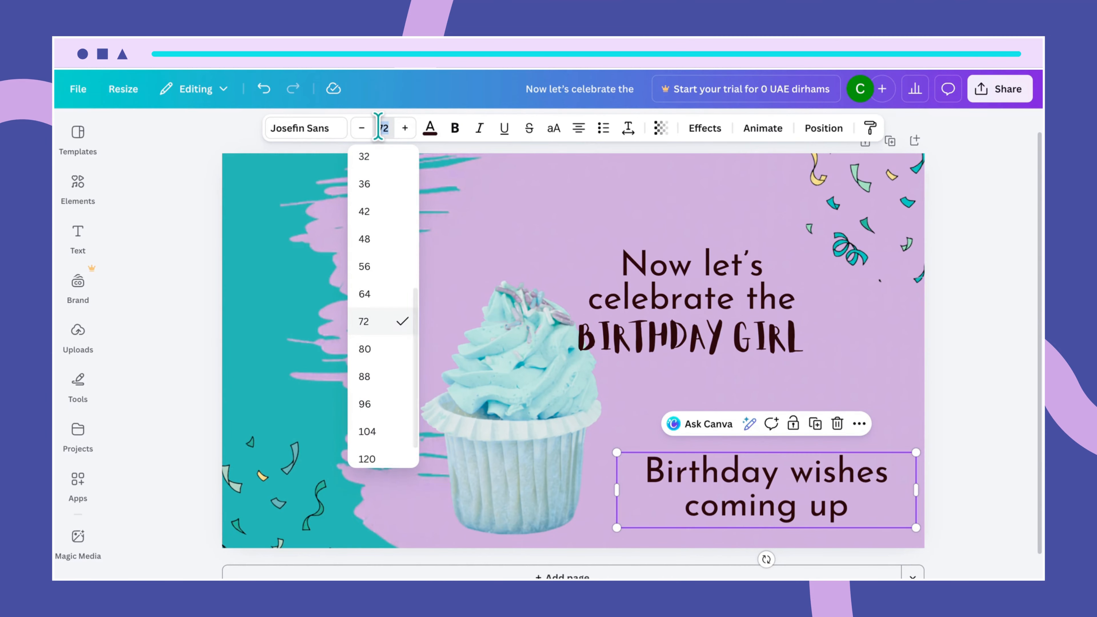
{"action": "type", "text": "35"}
{"action": "key", "text": "Return"}
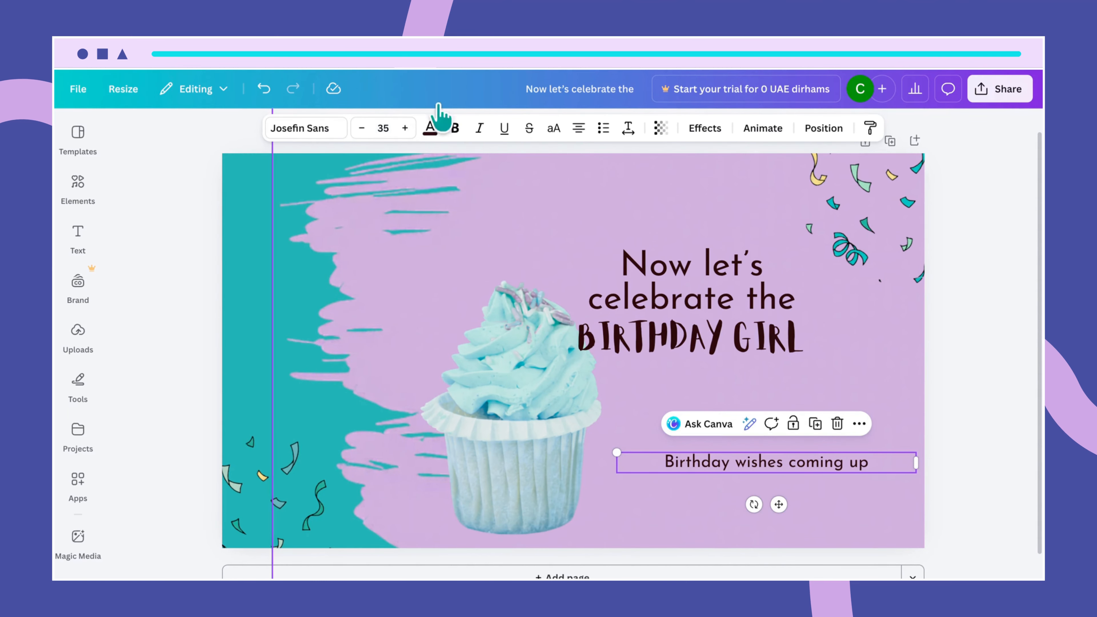
Change the "Birthday wishes coming up" font to Aloja and move the line down near the design's bottom edge
{"action": "left_click", "coordinate": [304, 128]}
{"action": "type", "text": "aloja"}
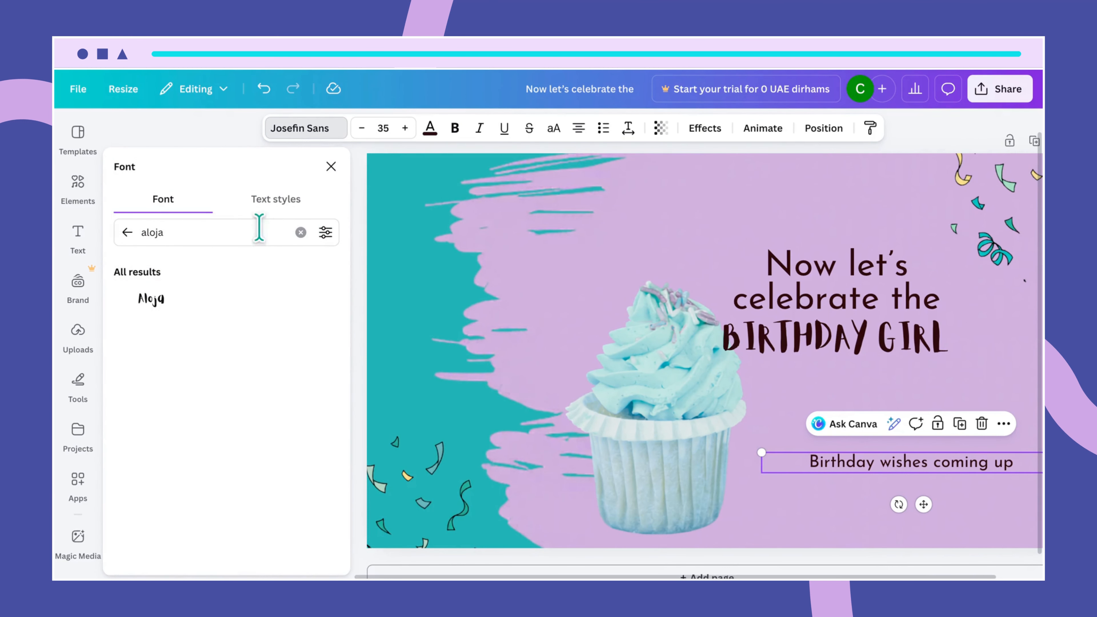
{"action": "left_click", "coordinate": [179, 307]}
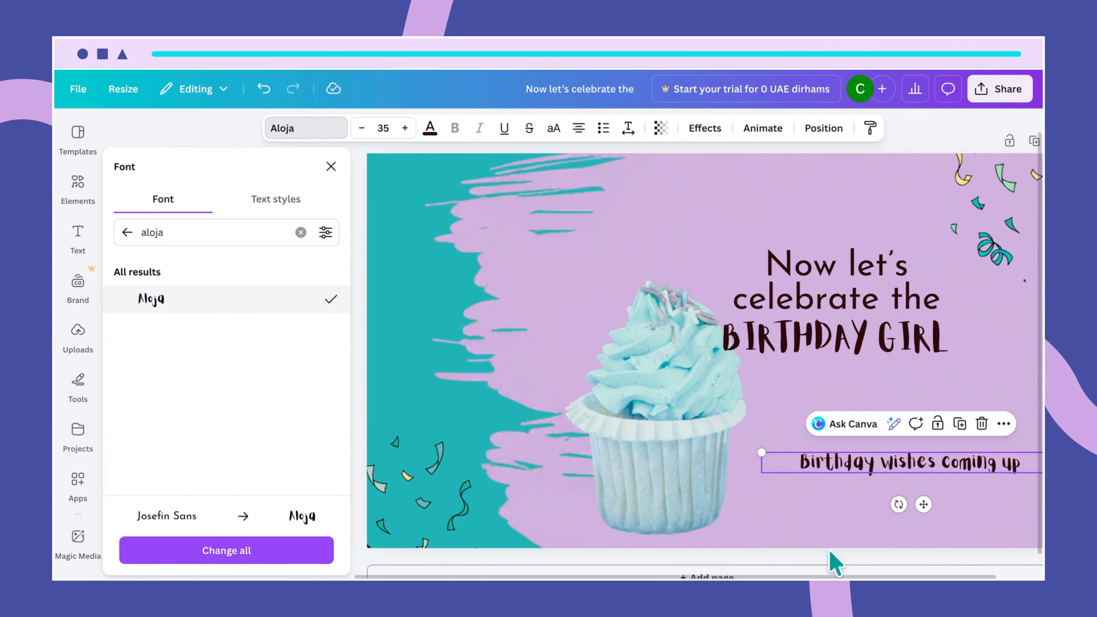
{"action": "left_click", "coordinate": [820, 529]}
{"action": "mouse_move", "coordinate": [820, 469]}
{"action": "left_mouse_down"}
{"action": "mouse_move", "coordinate": [802, 507]}
{"action": "mouse_move", "coordinate": [818, 507]}
{"action": "left_mouse_up"}
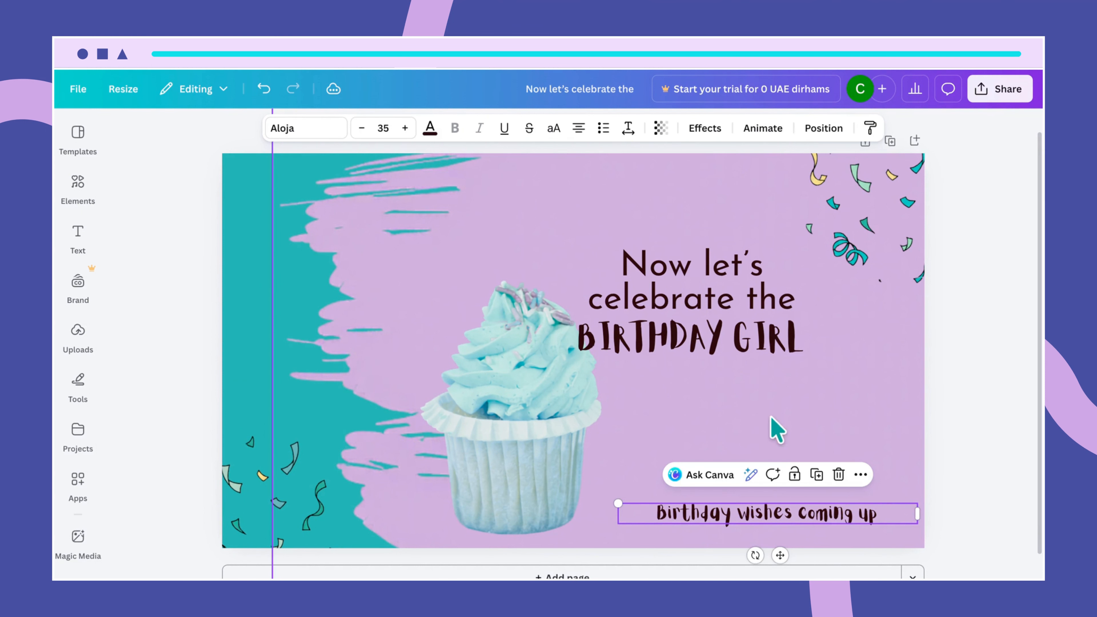
Search the elements for "arrow" and show all graphics results
{"action": "left_click", "coordinate": [432, 382]}
{"action": "left_click", "coordinate": [78, 238]}
{"action": "left_click", "coordinate": [78, 187]}
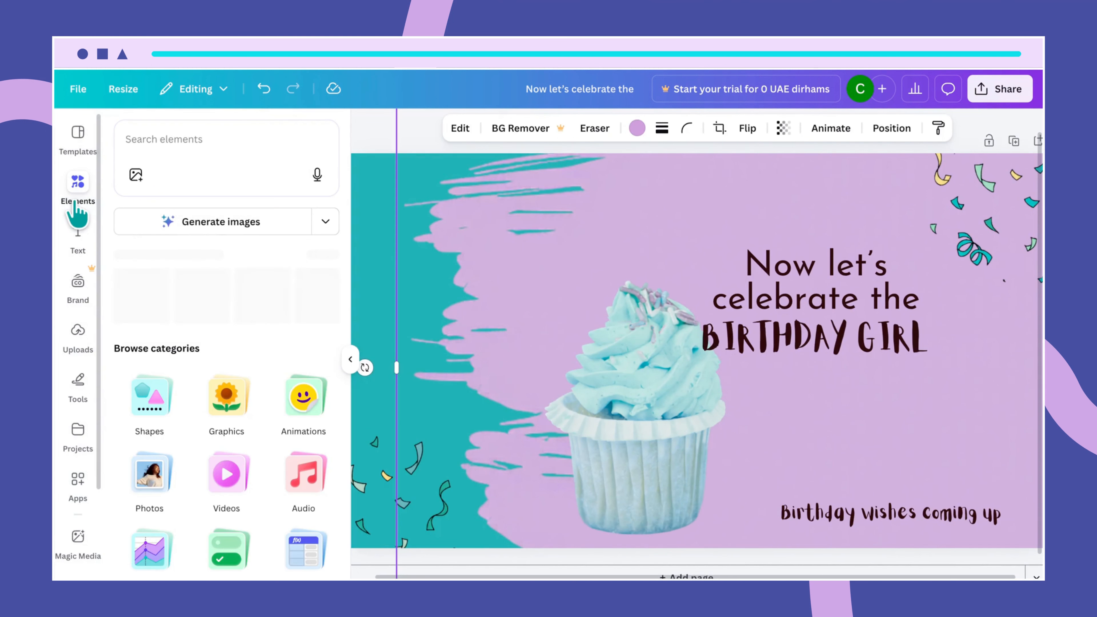
{"action": "left_click", "coordinate": [196, 139]}
{"action": "type", "text": "a"}
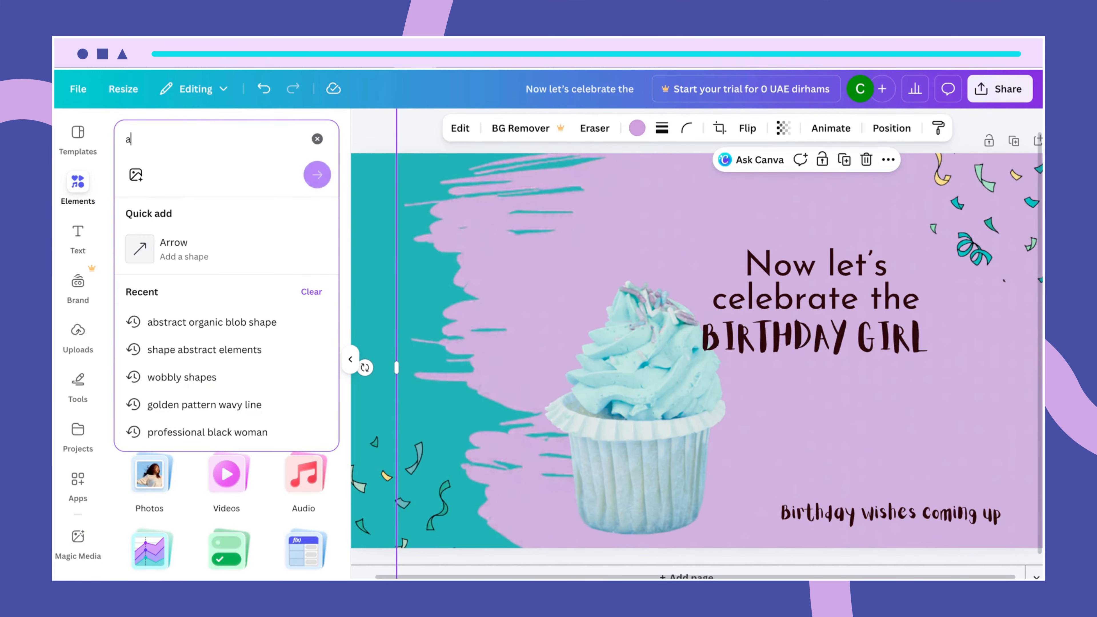
{"action": "type", "text": "rrow"}
{"action": "key", "text": "Return"}
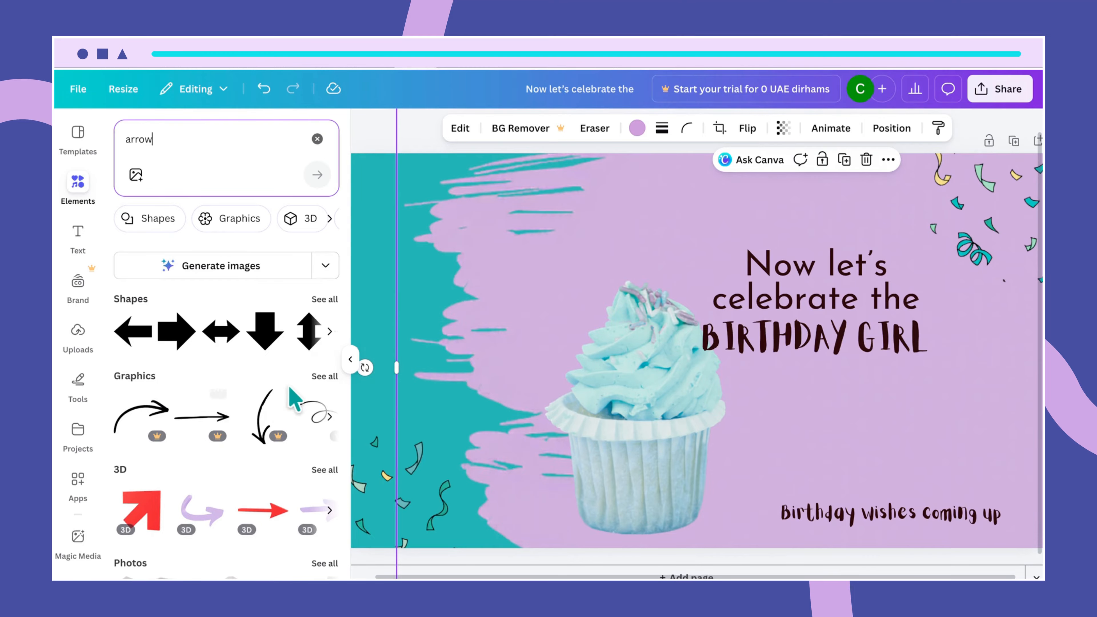
{"action": "left_click", "coordinate": [319, 377]}
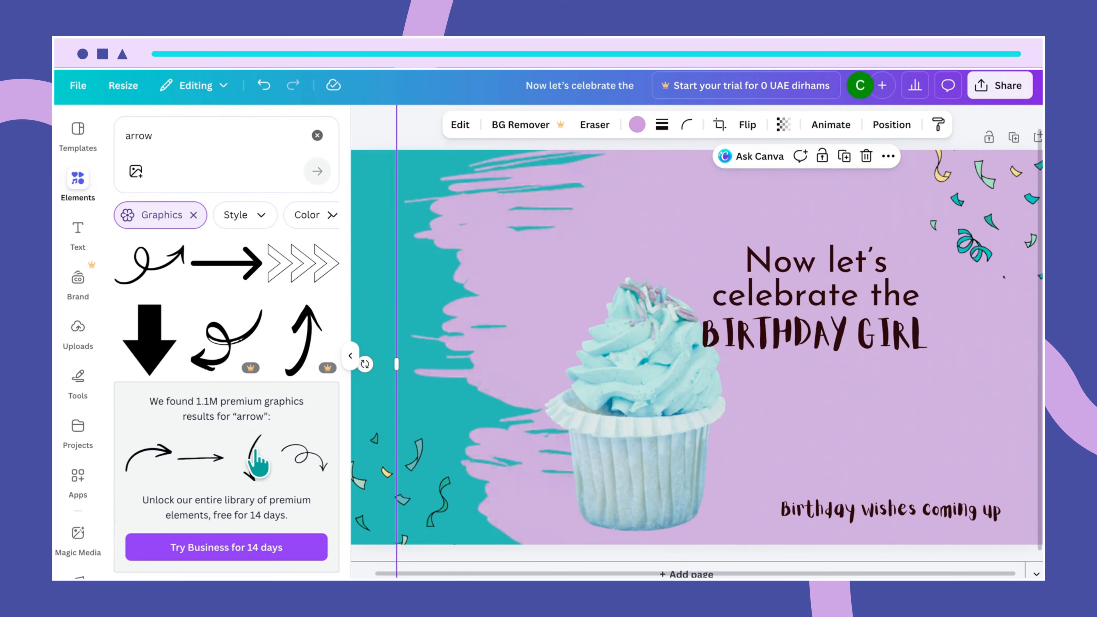
Try the premium downward-curving arrow on the design and delete it again
{"action": "left_click", "coordinate": [255, 462]}
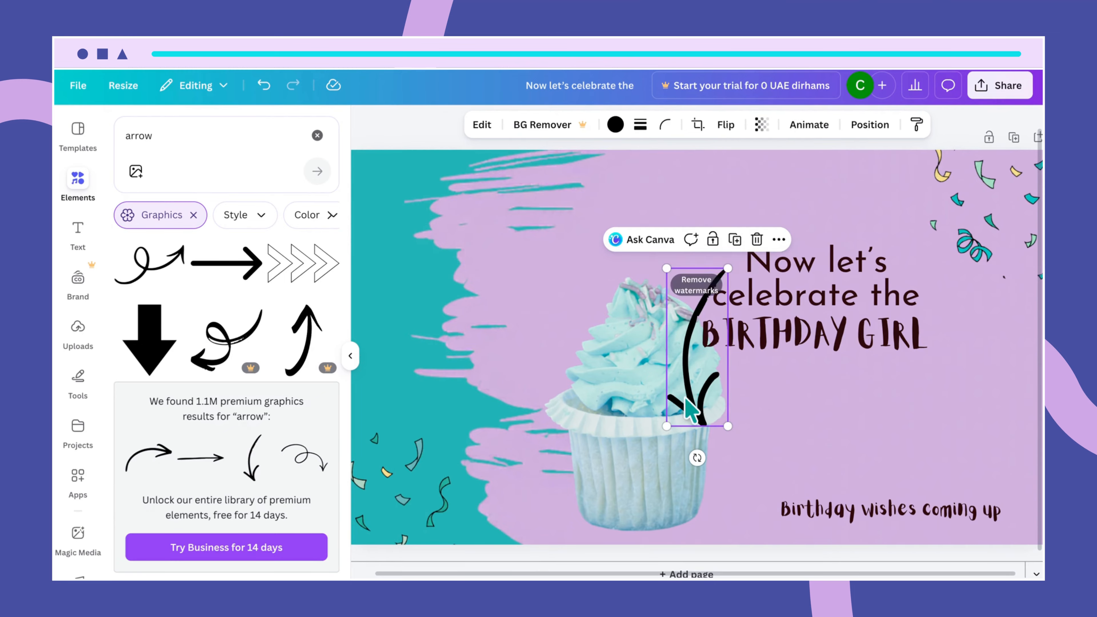
{"action": "key", "text": "Delete"}
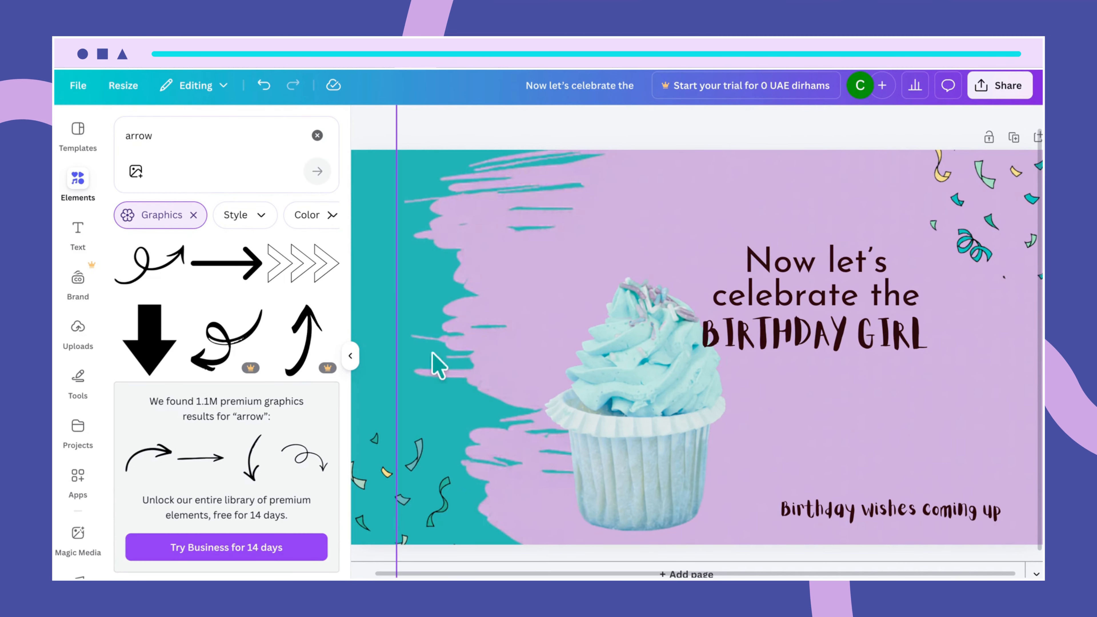
Add the thin hand-drawn curved arrow without a premium mark and move it right, between "BIRTHDAY GIRL" and "Birthday wishes coming up"
{"action": "scroll", "coordinate": [287, 546], "scroll_direction": "down", "scroll_amount": 10}
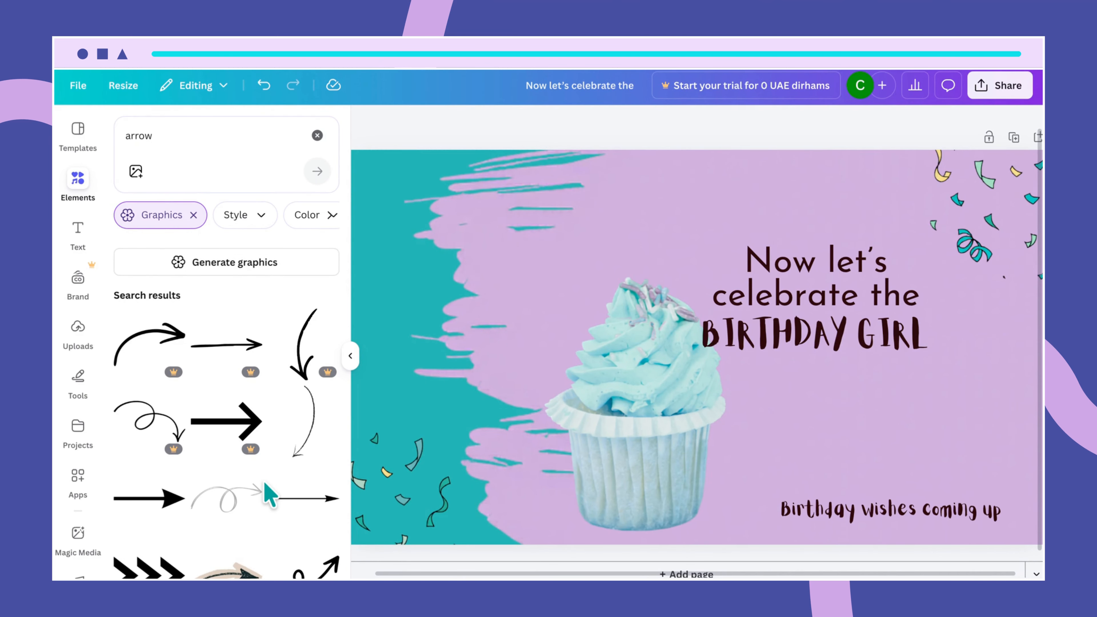
{"action": "left_click", "coordinate": [303, 432]}
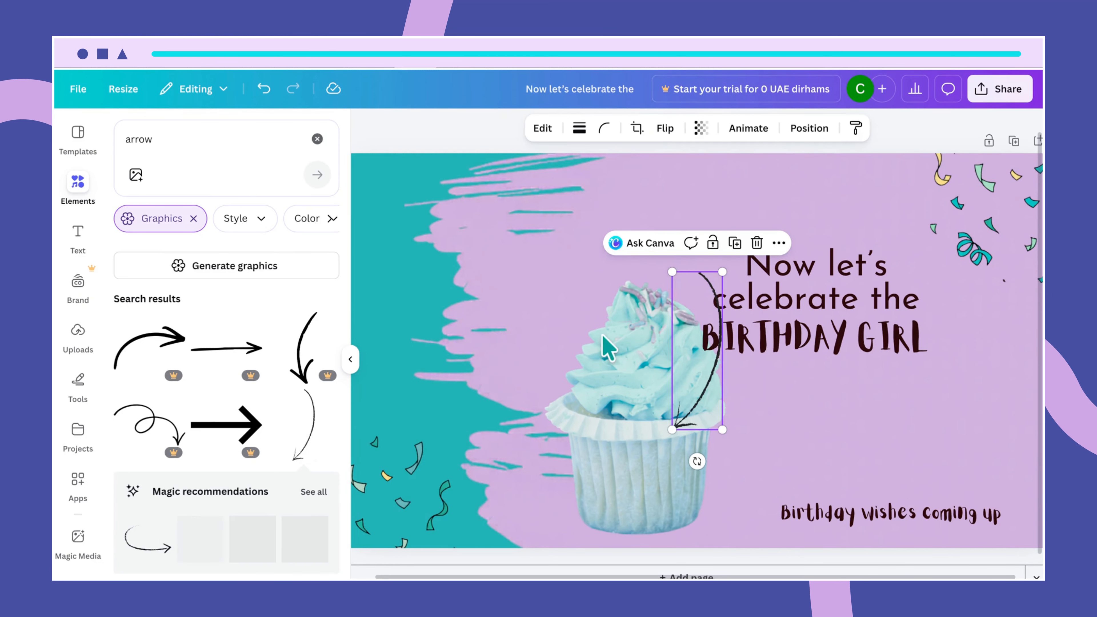
{"action": "left_click_drag", "start_coordinate": [710, 400], "coordinate": [880, 401]}
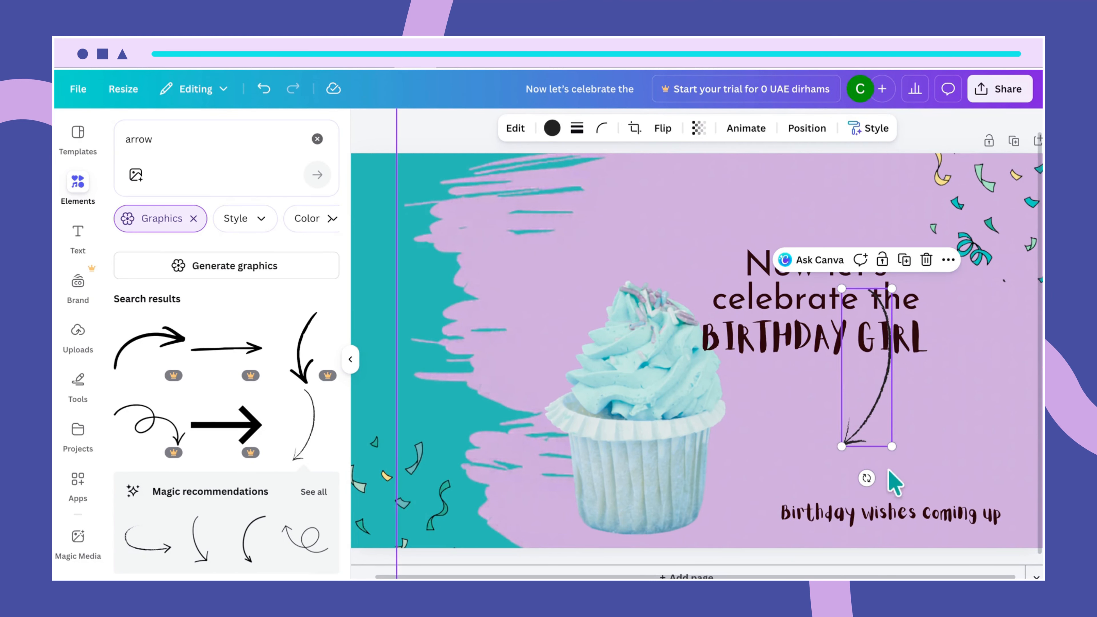
Place the arrow just above "Birthday wishes coming up", flipped vertically and rotated to lie horizontally with its head pointing up to the right
{"action": "left_click_drag", "start_coordinate": [866, 477], "coordinate": [828, 370]}
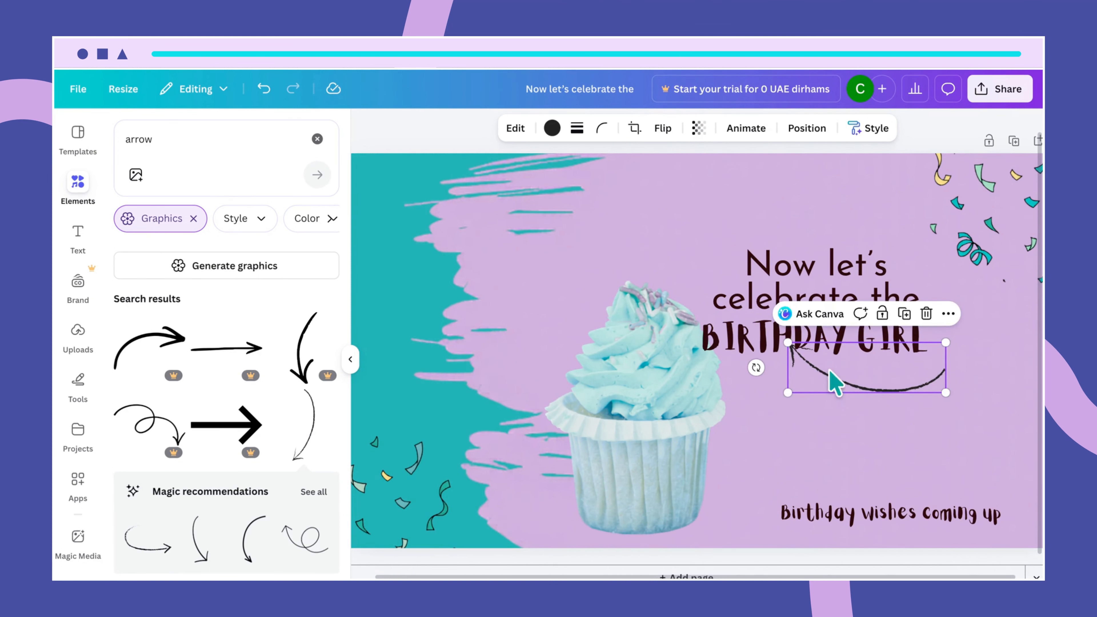
{"action": "left_click_drag", "start_coordinate": [889, 390], "coordinate": [926, 482]}
{"action": "left_click", "coordinate": [663, 129]}
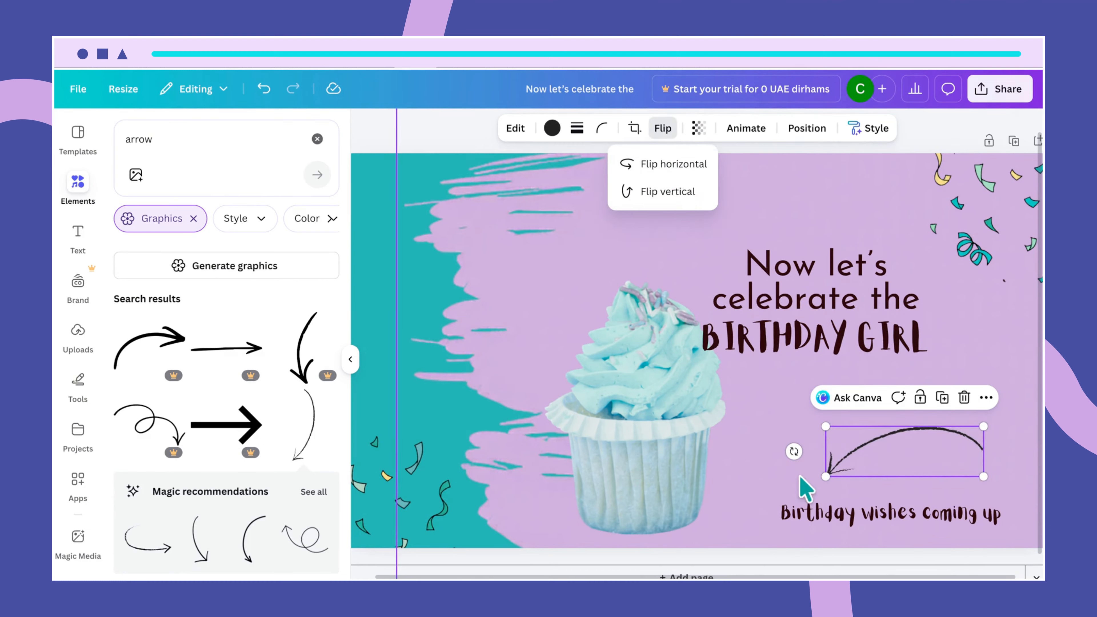
{"action": "left_click_drag", "start_coordinate": [794, 452], "coordinate": [1023, 452]}
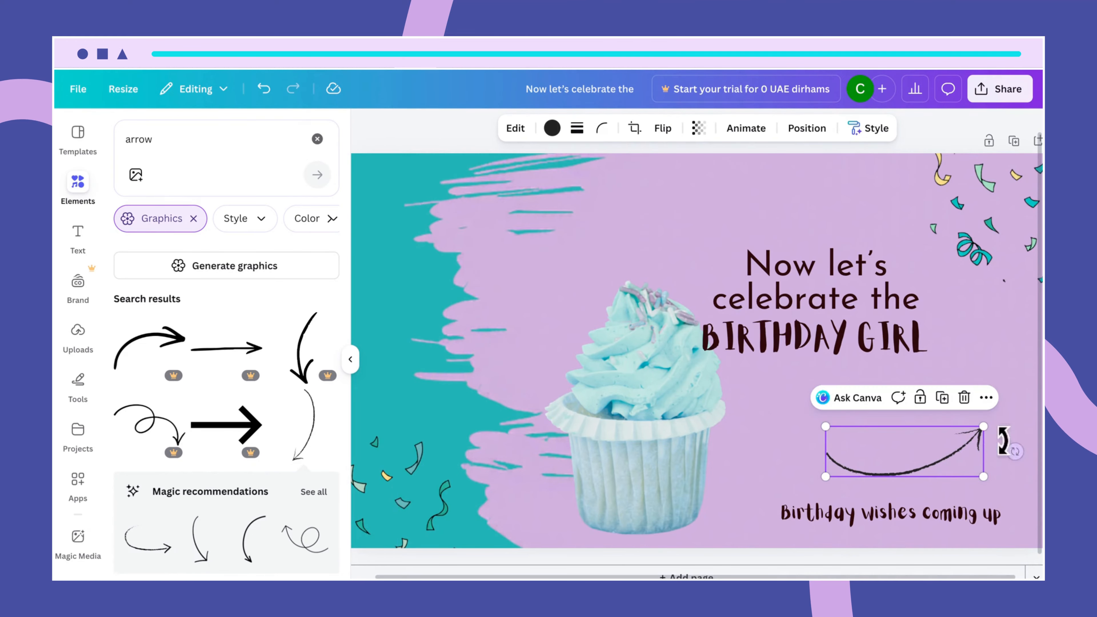